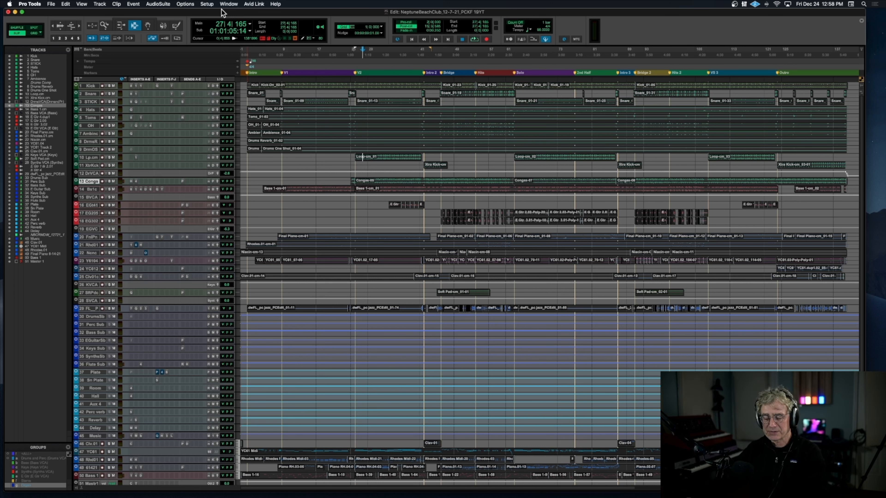
Step: Zoom the timeline to show the song from the Intro to the Solo and enlarge the height of all tracks
{"action": "key", "text": "super+bracketright"}
{"action": "key", "text": "super+bracketright"}
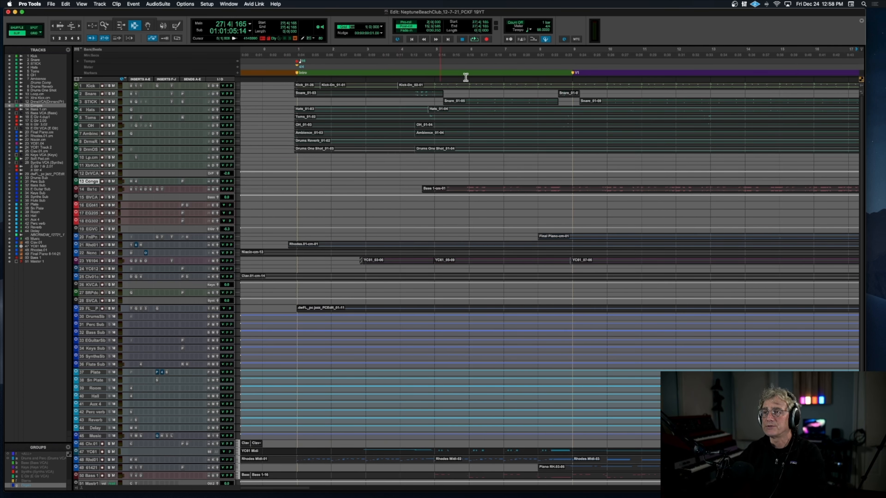
{"action": "key", "text": "super+bracketleft"}
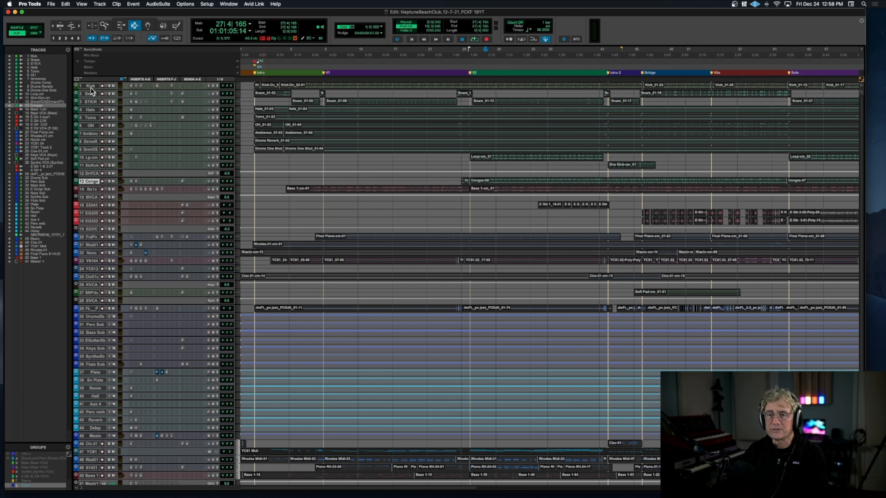
{"action": "key", "text": "ctrl+alt+Up"}
{"action": "key", "text": "ctrl+alt+Up"}
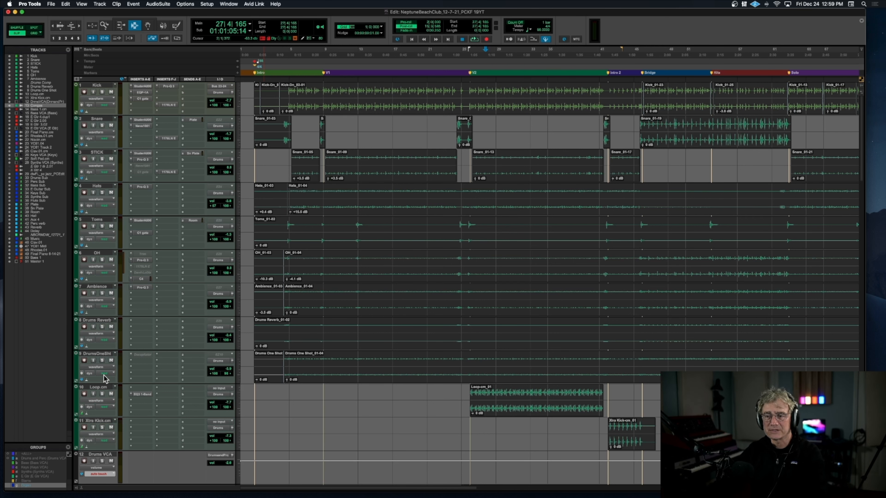
Step: Audition the Drums VCA in solo from about bar 19, stop playback and remove the solo
{"action": "scroll", "coordinate": [104, 378], "scroll_direction": "down", "scroll_amount": 2}
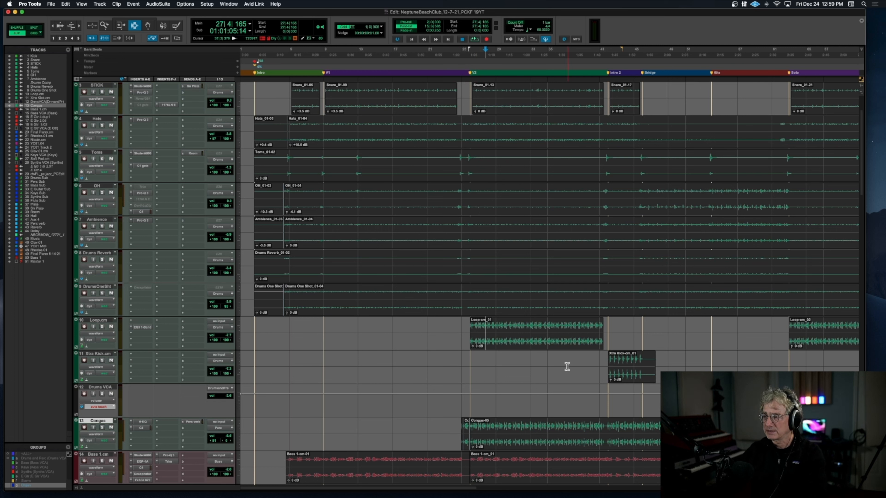
{"action": "left_click", "coordinate": [102, 395]}
{"action": "left_click", "coordinate": [414, 253]}
{"action": "key", "text": "space"}
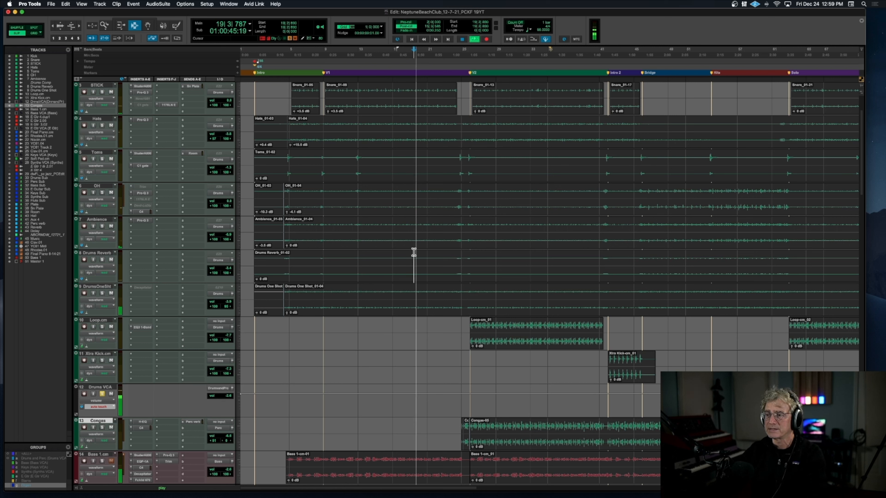
{"action": "key", "text": "space"}
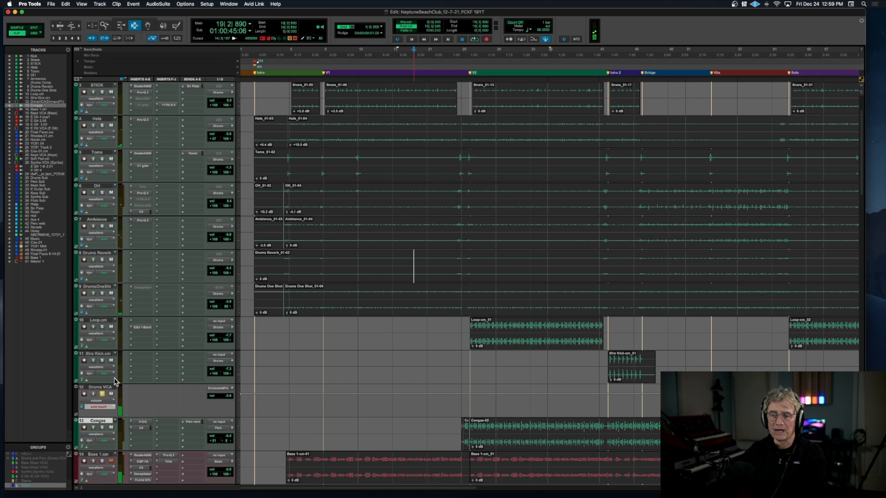
{"action": "left_click", "coordinate": [102, 394]}
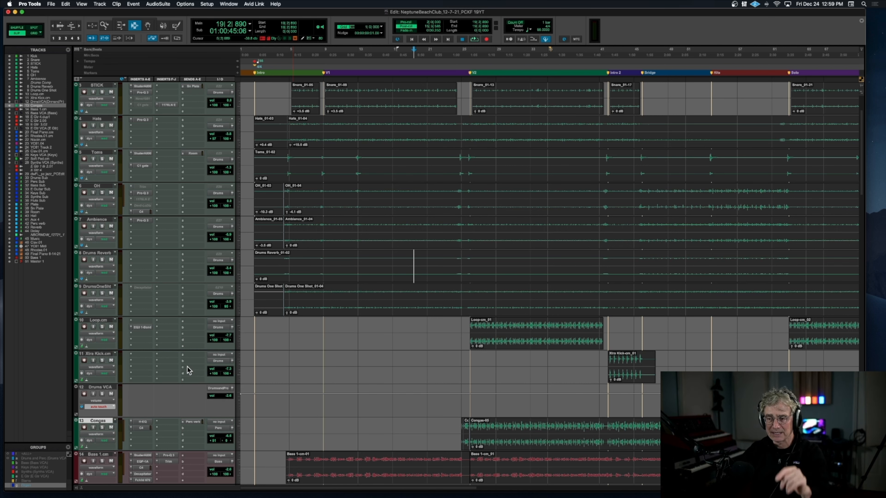
Step: Audition the Bass 1.cm track in solo from about bar 12, stop playback and remove the solo
{"action": "scroll", "coordinate": [190, 370], "scroll_direction": "down", "scroll_amount": 5}
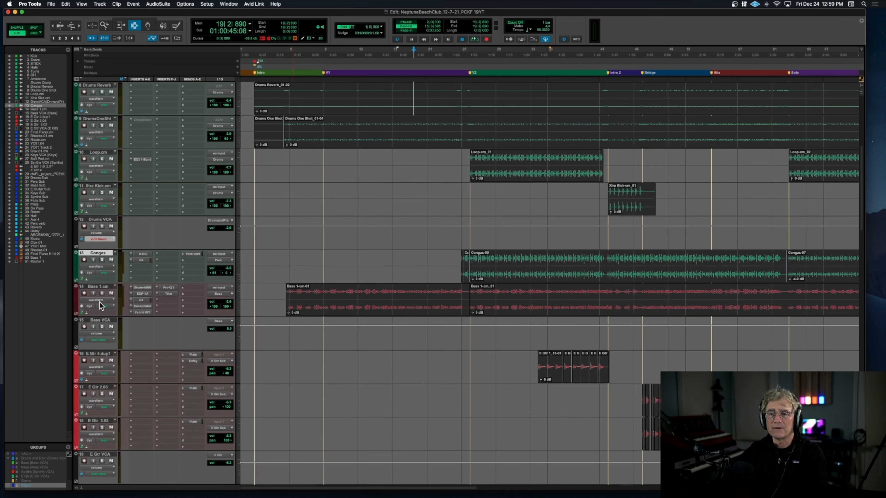
{"action": "left_click", "coordinate": [104, 293]}
{"action": "left_click", "coordinate": [351, 298]}
{"action": "key", "text": "space"}
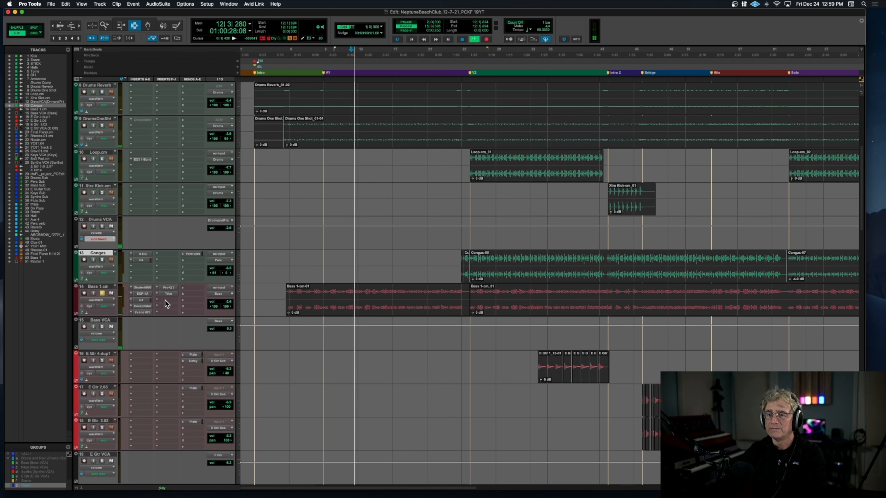
{"action": "key", "text": "space"}
{"action": "left_click", "coordinate": [101, 294]}
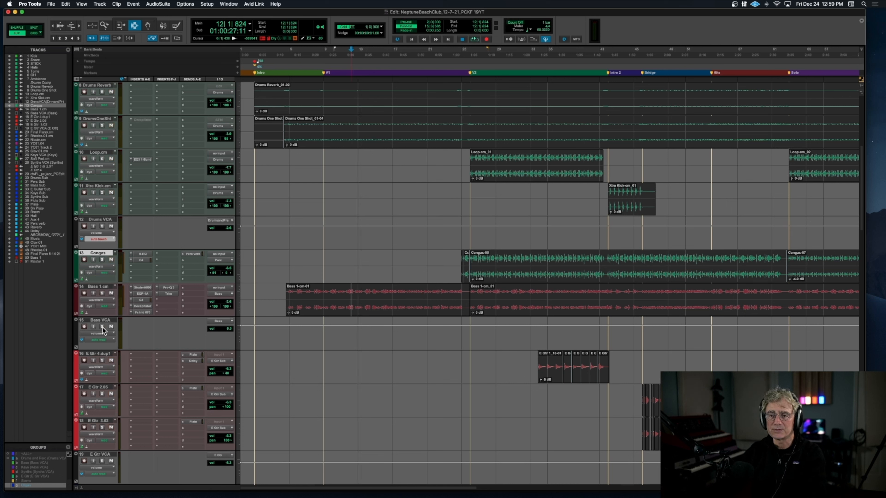
Step: Audition the Bass VCA in solo from bar 12, remove its solo and stop playback
{"action": "left_click", "coordinate": [102, 327]}
{"action": "key", "text": "space"}
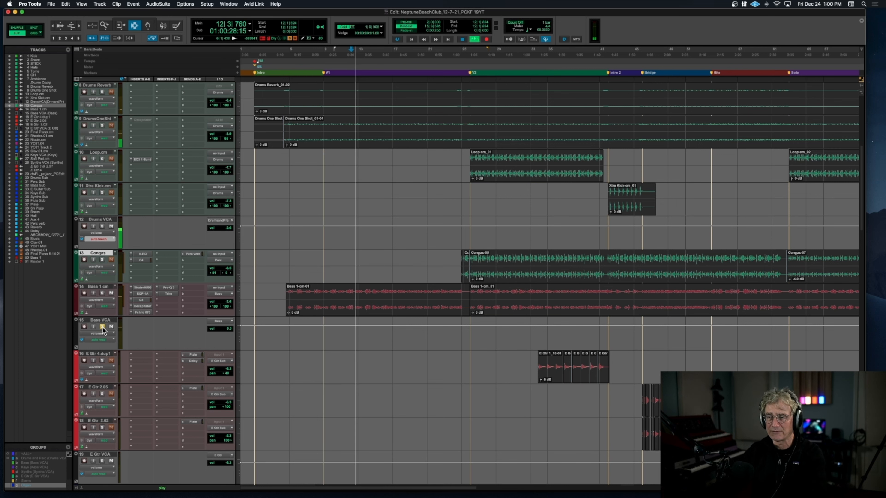
{"action": "left_click", "coordinate": [103, 327]}
{"action": "key", "text": "space"}
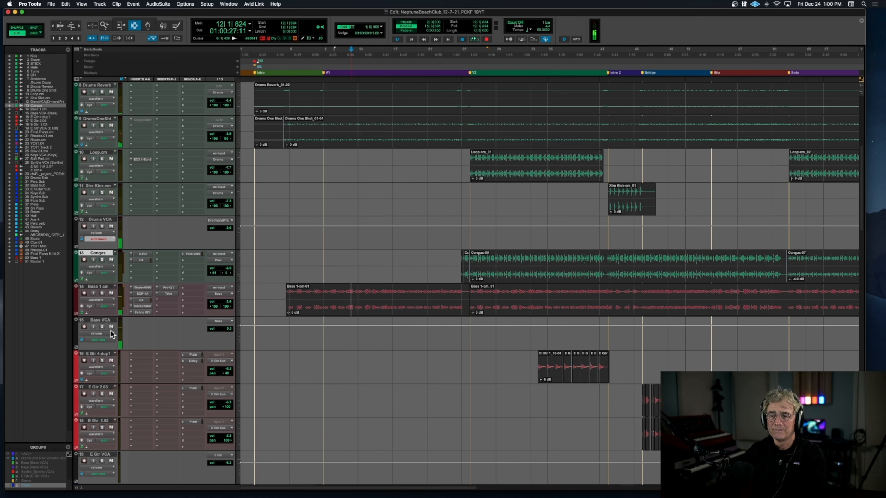
Step: Select and solo the Final Piano track, play it from about bar 13 and stop playback
{"action": "scroll", "coordinate": [525, 256], "scroll_direction": "down", "scroll_amount": 5}
{"action": "scroll", "coordinate": [525, 256], "scroll_direction": "right", "scroll_amount": 1}
{"action": "scroll", "coordinate": [525, 256], "scroll_direction": "right", "scroll_amount": 2}
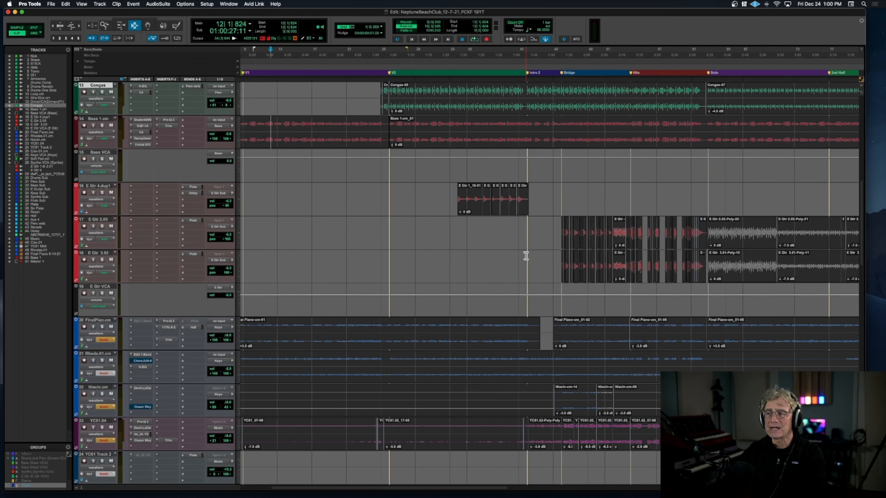
{"action": "scroll", "coordinate": [526, 256], "scroll_direction": "left", "scroll_amount": 2}
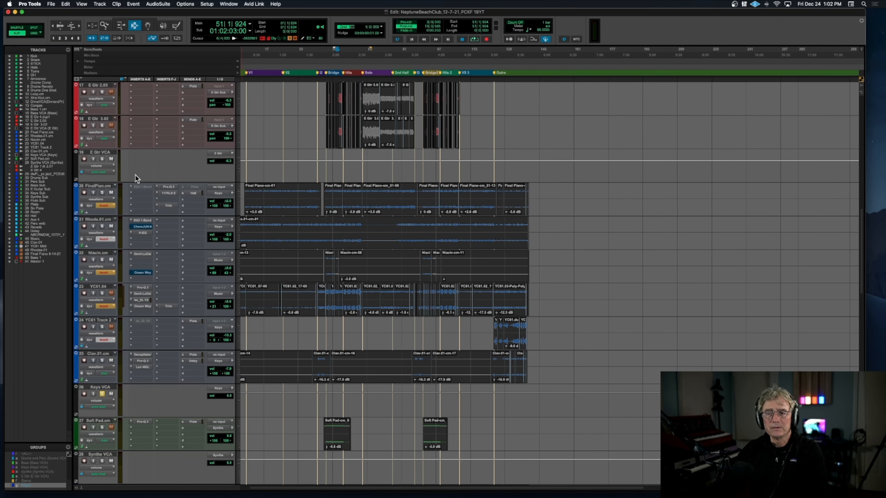
{"action": "left_click", "coordinate": [104, 187]}
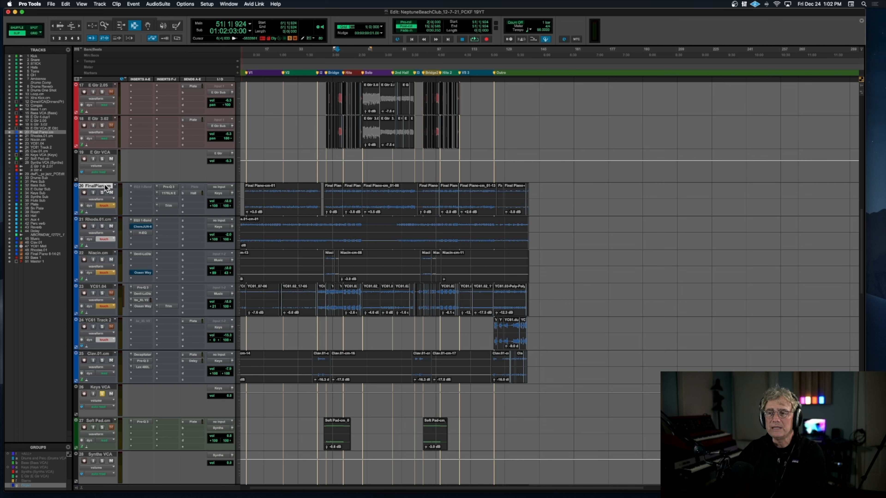
{"action": "left_click", "coordinate": [102, 193]}
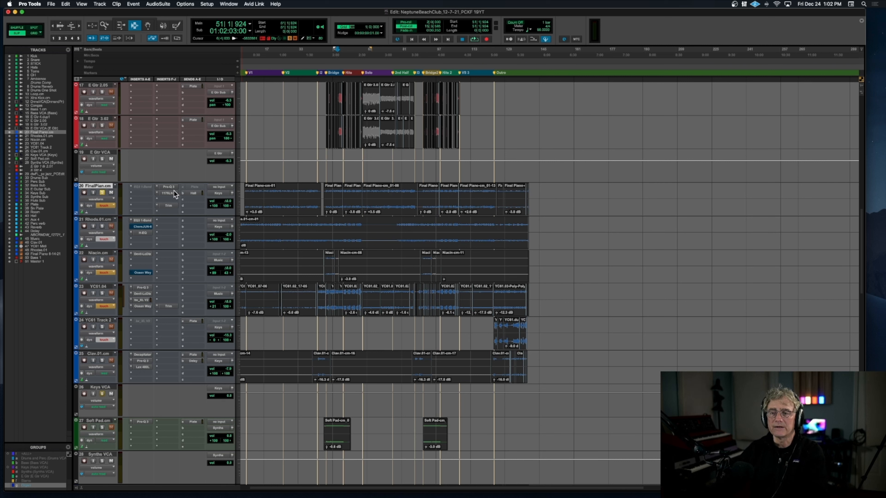
{"action": "left_click", "coordinate": [256, 193]}
{"action": "key", "text": "space"}
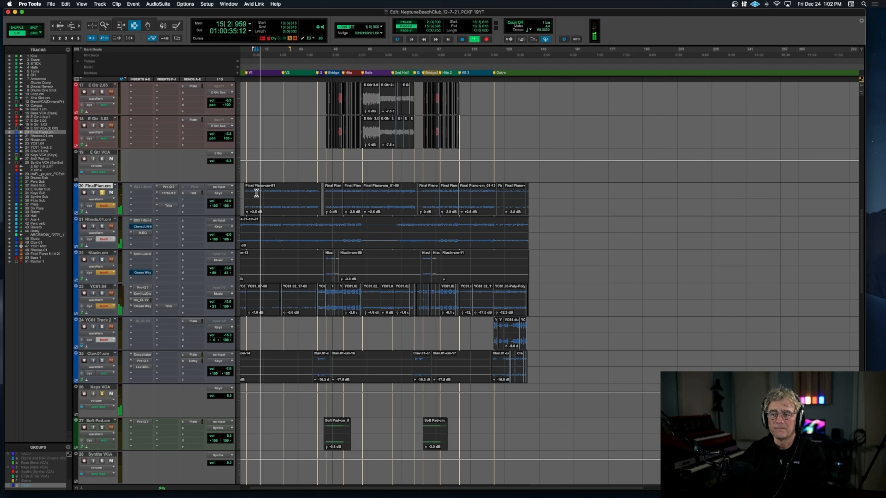
{"action": "key", "text": "space"}
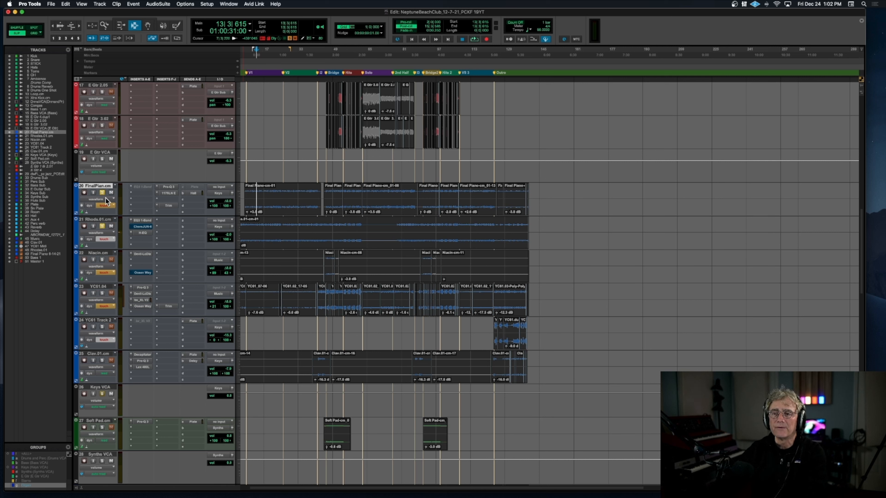
Step: Audition the soloed Rhodes.01.cm track from bar 13, set the playback position near the song's start and remove the solo
{"action": "key", "text": "space"}
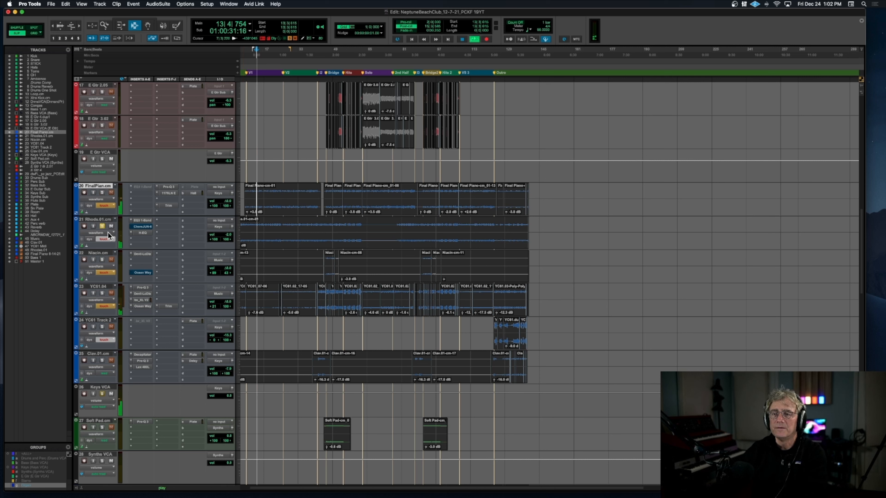
{"action": "key", "text": "space"}
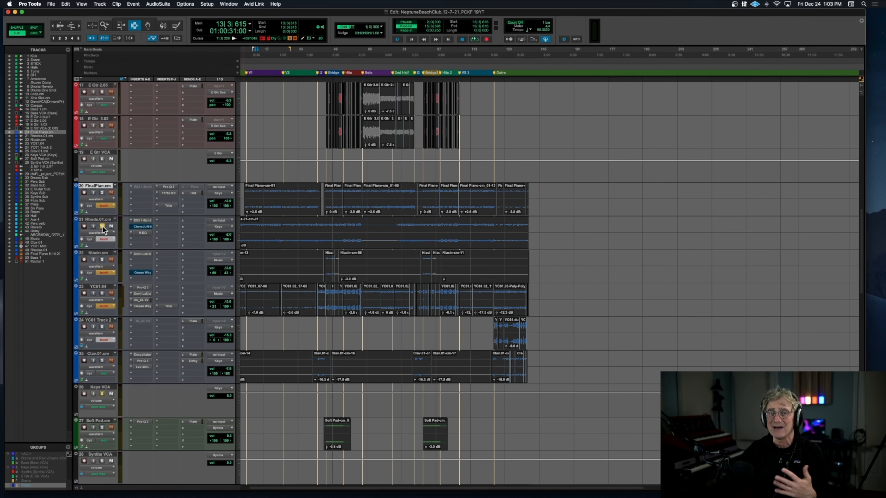
{"action": "scroll", "coordinate": [102, 227], "scroll_direction": "left", "scroll_amount": 1}
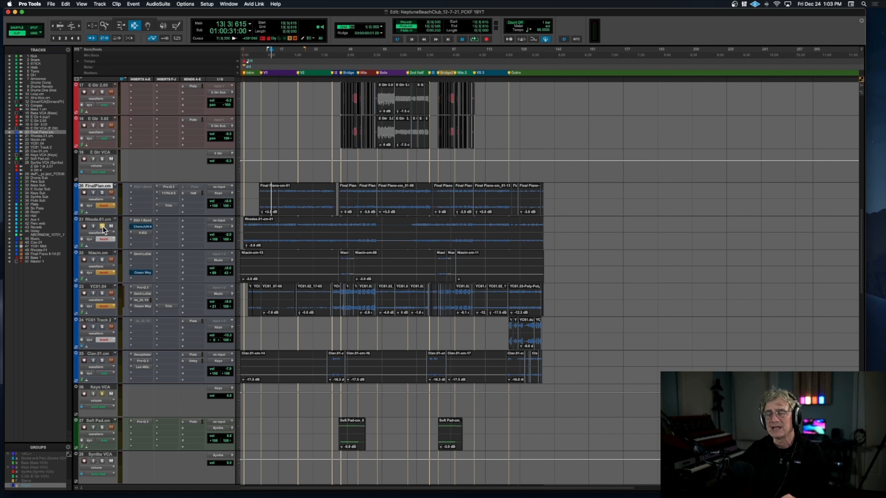
{"action": "left_click", "coordinate": [246, 227]}
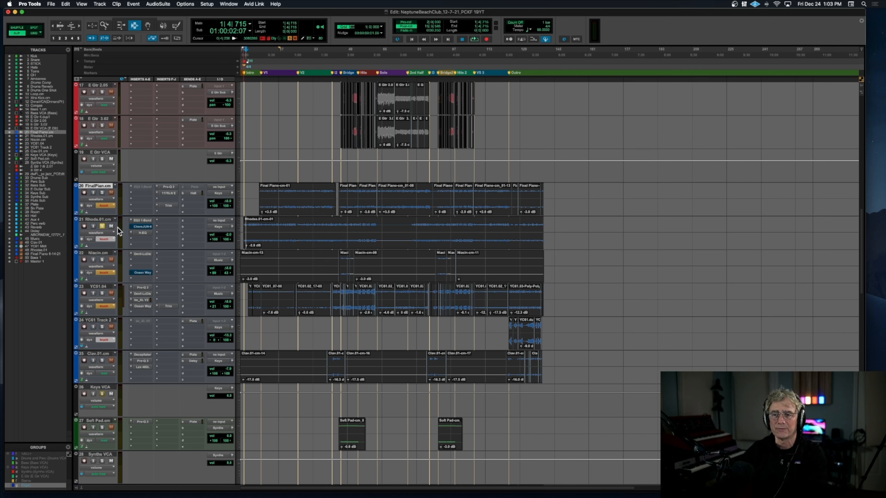
{"action": "left_click", "coordinate": [102, 226]}
Step: Solo the Niacin.cm track and play it from the start of the Bridge
{"action": "left_click", "coordinate": [103, 260]}
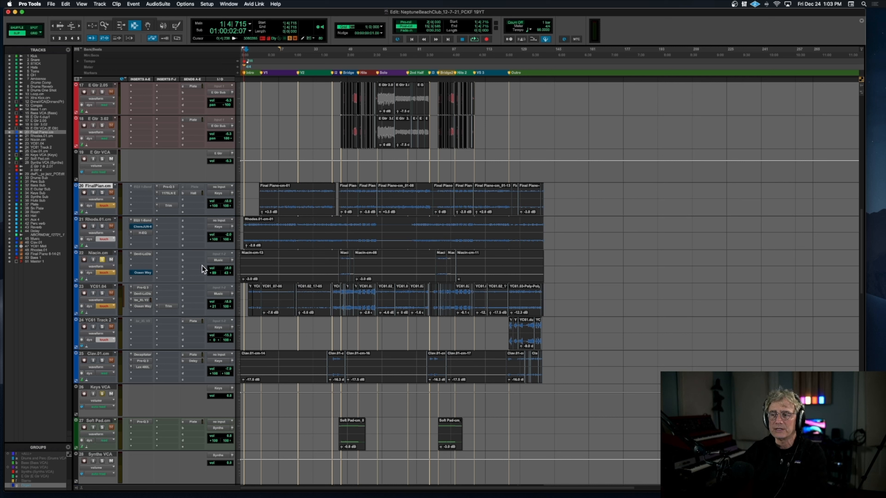
{"action": "left_click", "coordinate": [341, 266]}
{"action": "key", "text": "space"}
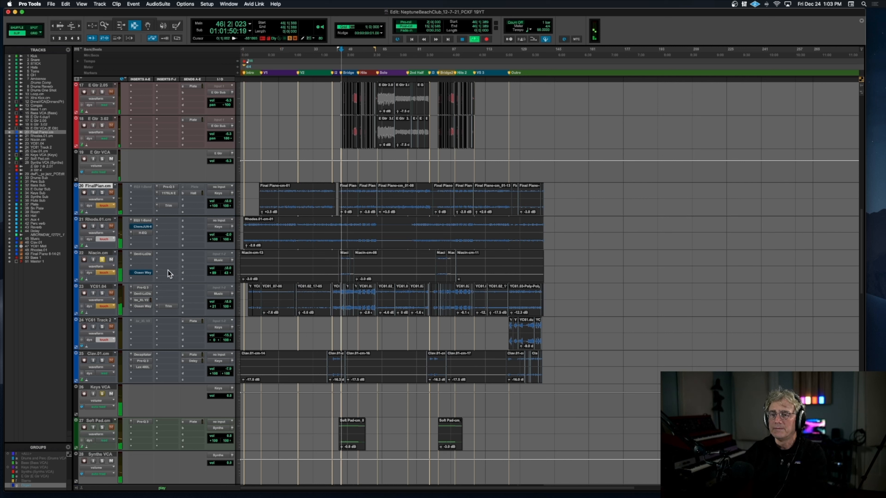
Step: Solo YC61.04 and YC61 Track 2, audition them in the Outro from about bar 133, and stop playback
{"action": "left_click", "coordinate": [102, 294]}
{"action": "left_click", "coordinate": [102, 327]}
{"action": "left_click", "coordinate": [530, 325]}
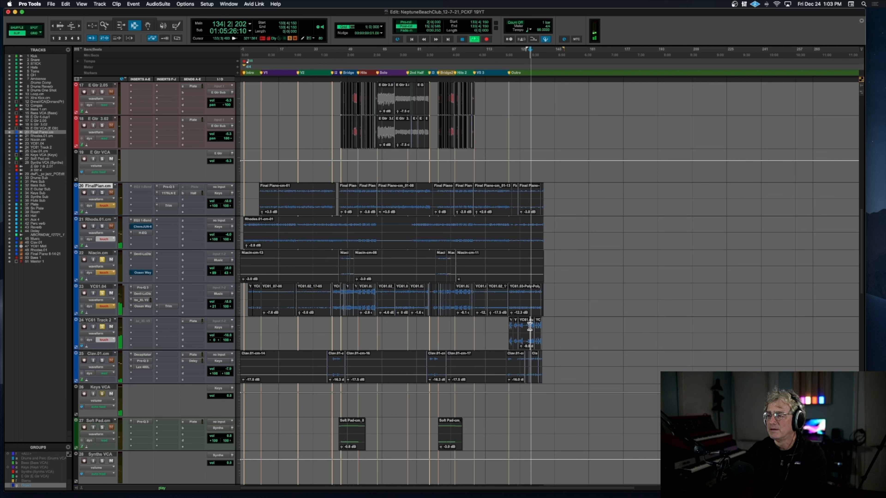
{"action": "key", "text": "space"}
{"action": "left_click", "coordinate": [102, 327]}
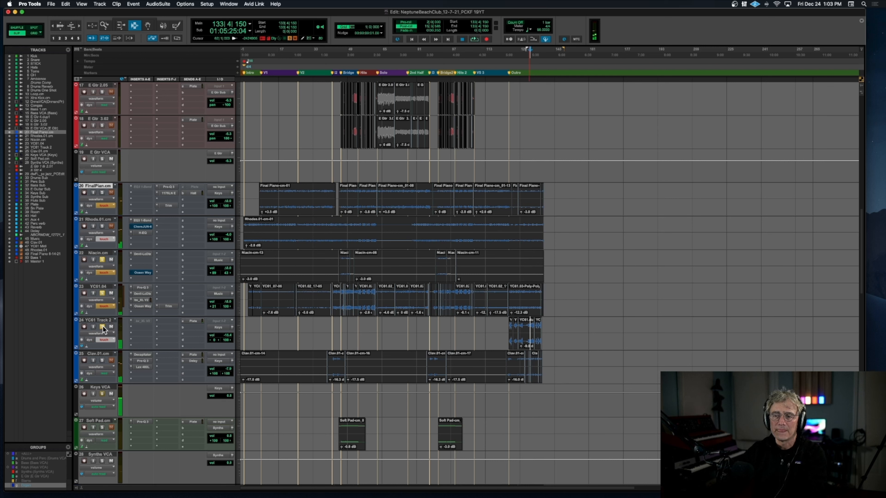
Step: Audition the Clav.01.cm track in solo from about bar 42 and from the start of the Outro, and remove its solo
{"action": "left_click", "coordinate": [102, 361]}
{"action": "left_click", "coordinate": [332, 366]}
{"action": "key", "text": "space"}
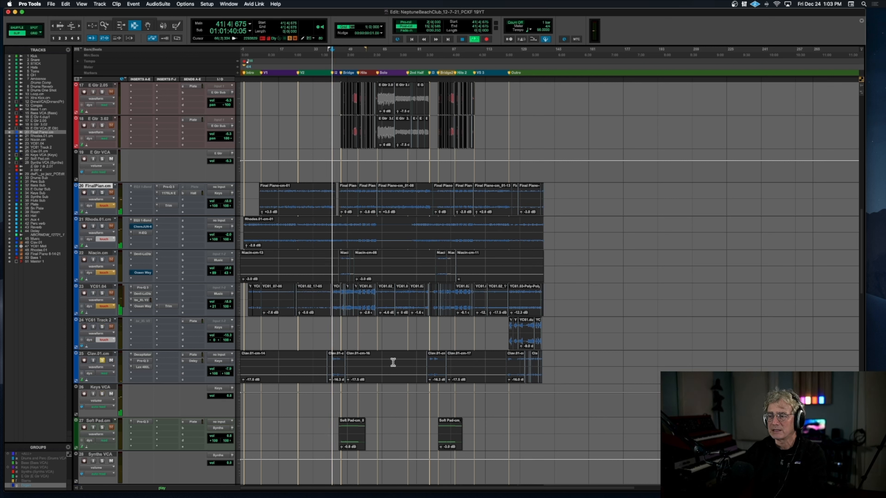
{"action": "left_click", "coordinate": [508, 362]}
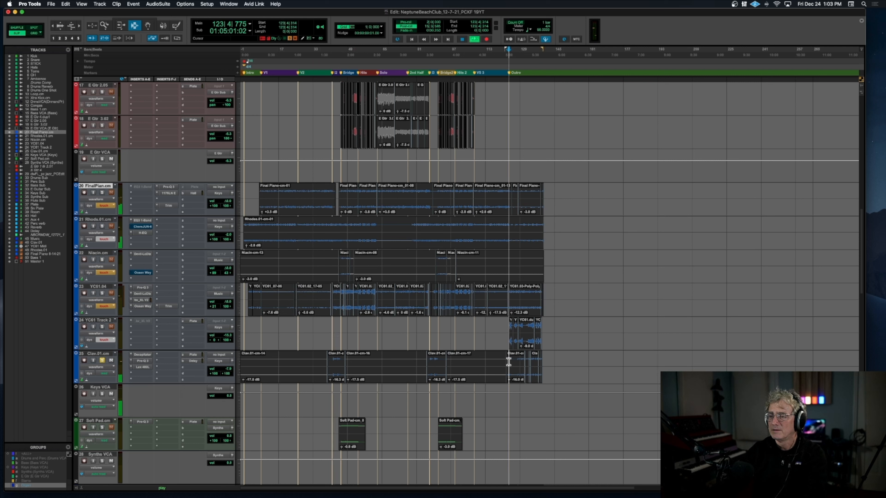
{"action": "left_click", "coordinate": [102, 361]}
Step: Audition the Soft Pad.cm track in solo from about bar 49 in the Bridge, stop playback and remove the solo
{"action": "left_click", "coordinate": [101, 427]}
{"action": "left_click", "coordinate": [348, 436]}
{"action": "key", "text": "space"}
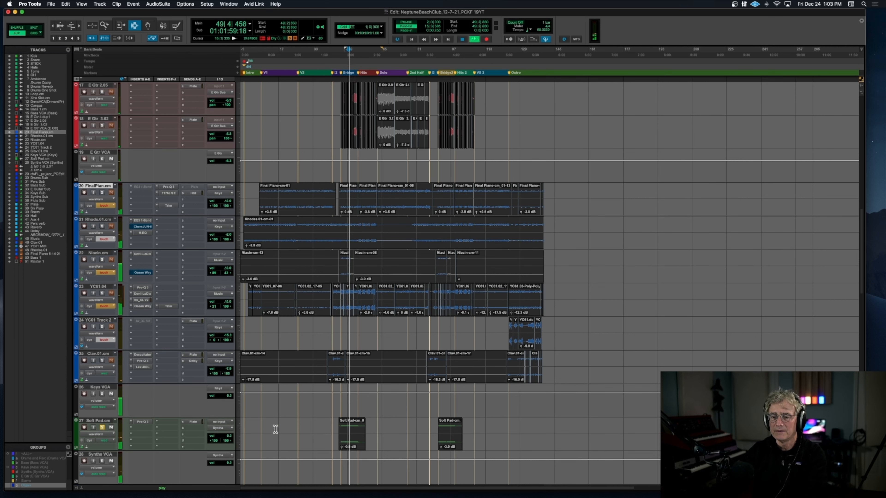
{"action": "scroll", "coordinate": [276, 430], "scroll_direction": "down", "scroll_amount": 2}
{"action": "key", "text": "space"}
{"action": "left_click", "coordinate": [102, 360]}
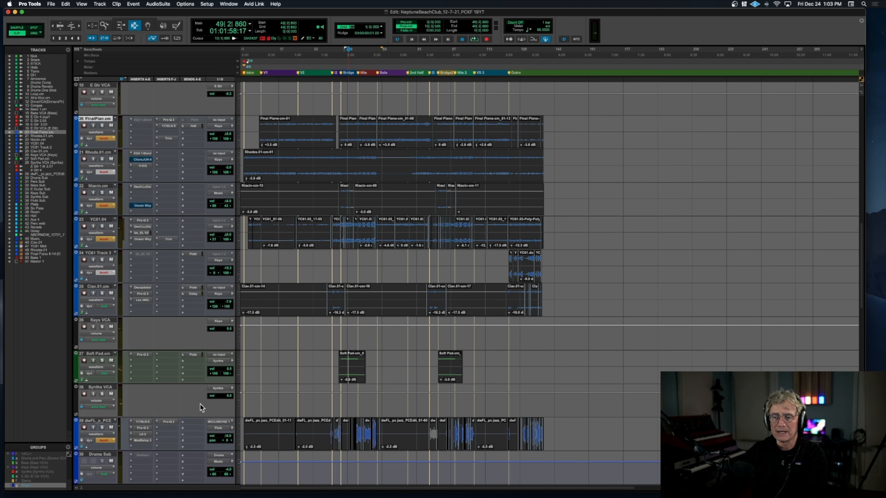
Step: Solo the dwFL_p_PCE track below the Synths VCA and play it from about bar 41
{"action": "scroll", "coordinate": [206, 443], "scroll_direction": "down", "scroll_amount": 4}
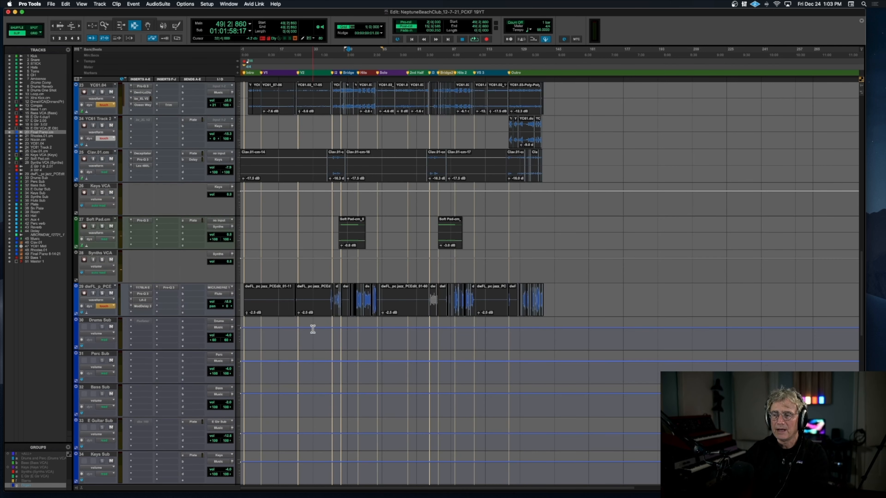
{"action": "left_click", "coordinate": [102, 294]}
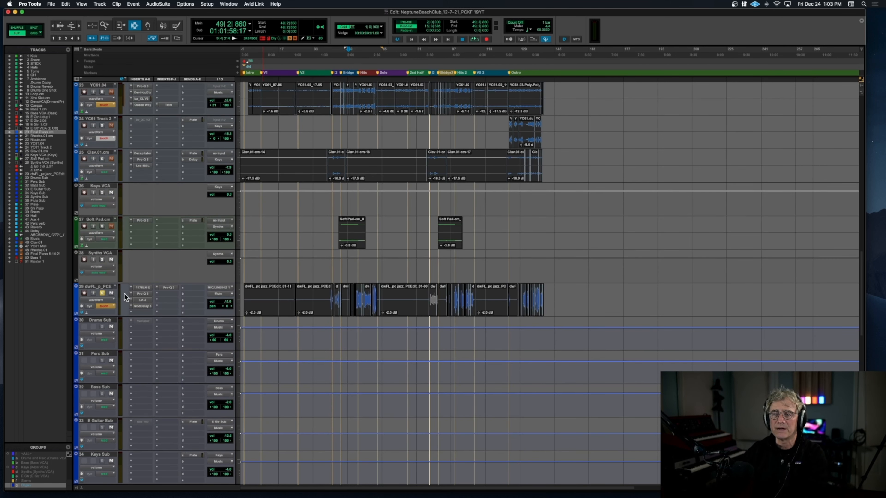
{"action": "left_click", "coordinate": [330, 301]}
{"action": "key", "text": "space"}
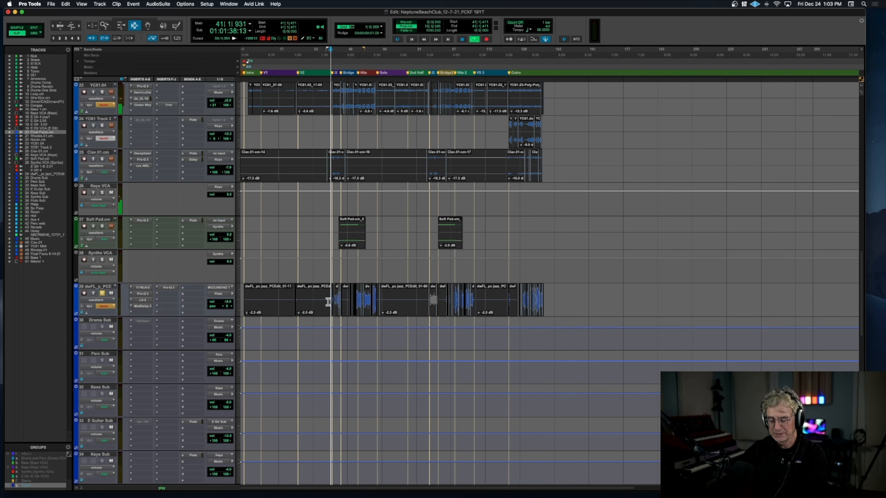
Step: Zoom in on the timeline, audition the soloed dwFL_p_PCE track from about bar 54 in the Hits section, and stop playback
{"action": "key", "text": "super+bracketright"}
{"action": "key", "text": "super+bracketright"}
{"action": "left_click", "coordinate": [666, 302]}
{"action": "key", "text": "space"}
{"action": "key", "text": "space"}
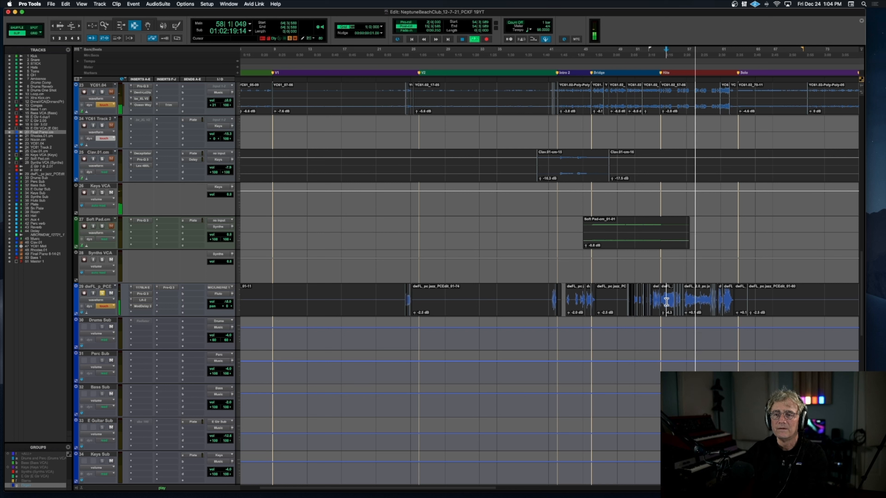
{"action": "key", "text": "space"}
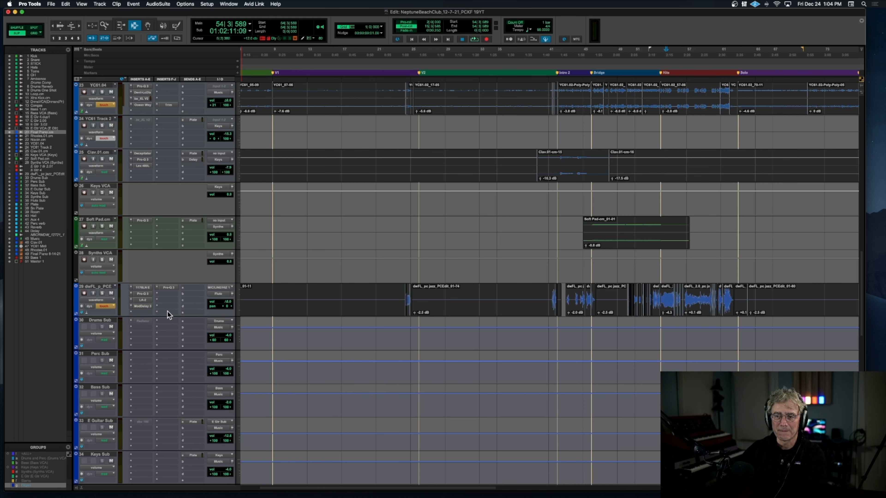
Step: Select the submix tracks from Drums Sub through Flute Sub as a group, and clear the selection
{"action": "scroll", "coordinate": [168, 314], "scroll_direction": "down", "scroll_amount": 3}
{"action": "left_click", "coordinate": [106, 252]}
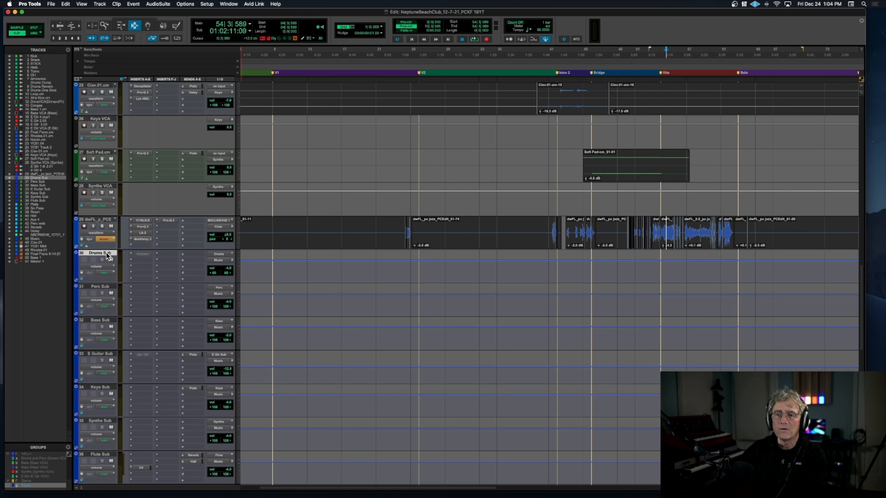
{"action": "scroll", "coordinate": [111, 353], "scroll_direction": "down", "scroll_amount": 2}
{"action": "scroll", "coordinate": [112, 354], "scroll_direction": "down", "scroll_amount": 2}
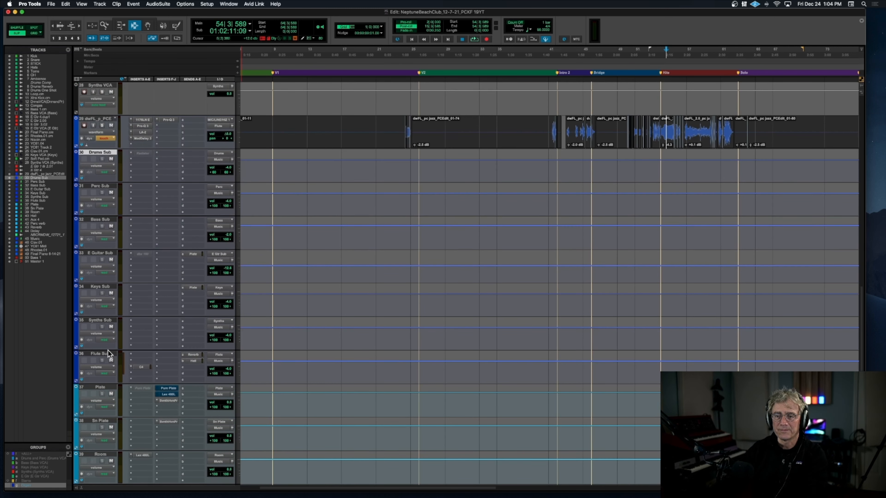
{"action": "left_click", "coordinate": [107, 353], "text": "shift"}
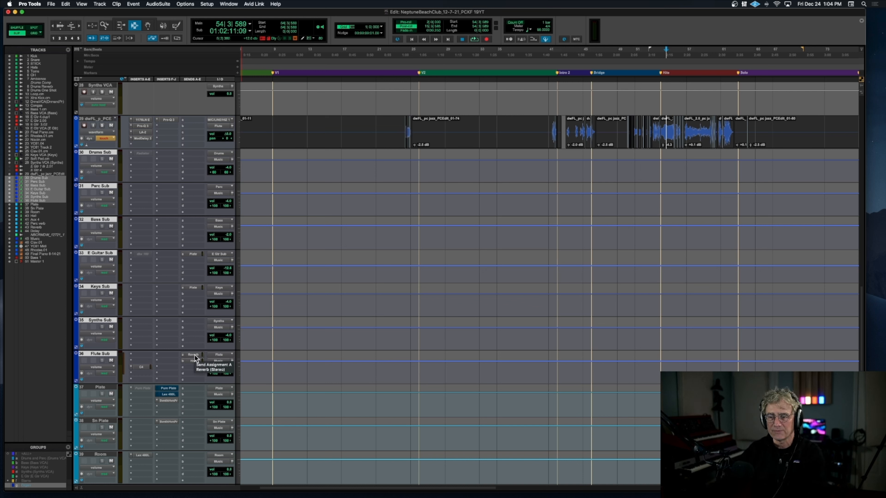
{"action": "left_click", "coordinate": [97, 354]}
Step: Look over the effects return tracks from Plate to Delay, the Music bus, and the MIDI tracks down to Master 1
{"action": "scroll", "coordinate": [100, 356], "scroll_direction": "down", "scroll_amount": 5}
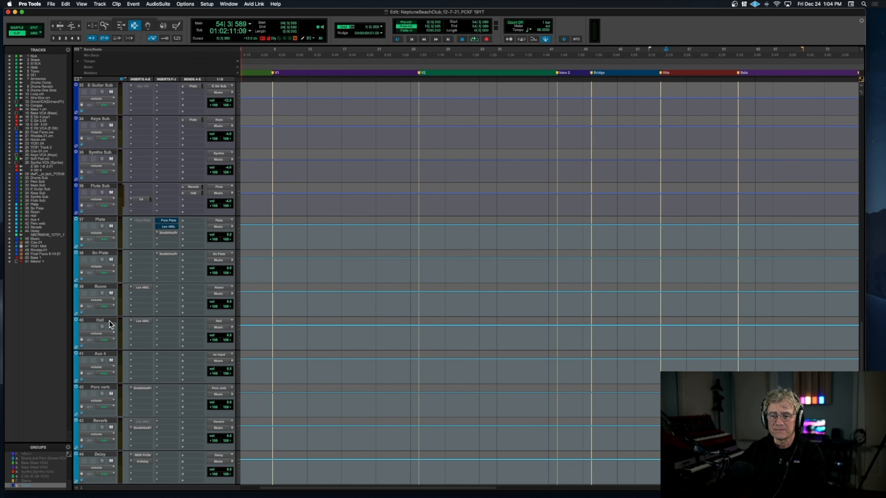
{"action": "scroll", "coordinate": [108, 251], "scroll_direction": "down", "scroll_amount": 6}
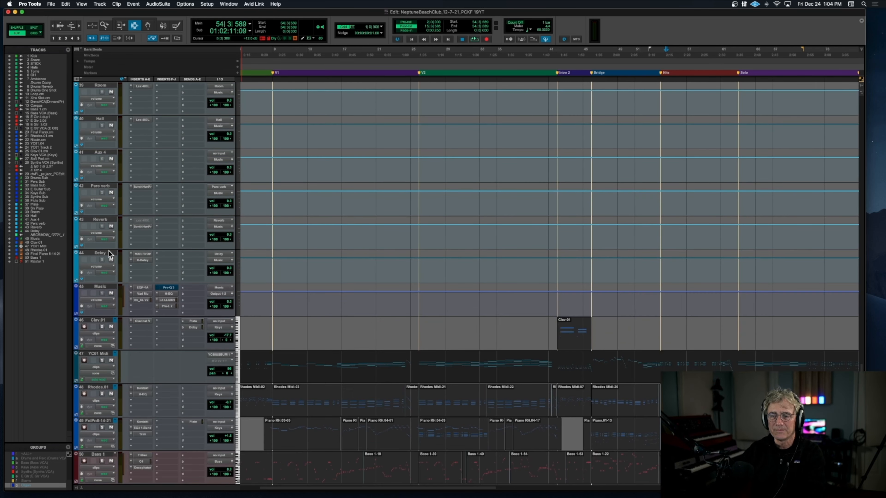
{"action": "scroll", "coordinate": [109, 250], "scroll_direction": "down", "scroll_amount": 1}
{"action": "scroll", "coordinate": [109, 253], "scroll_direction": "down", "scroll_amount": 1}
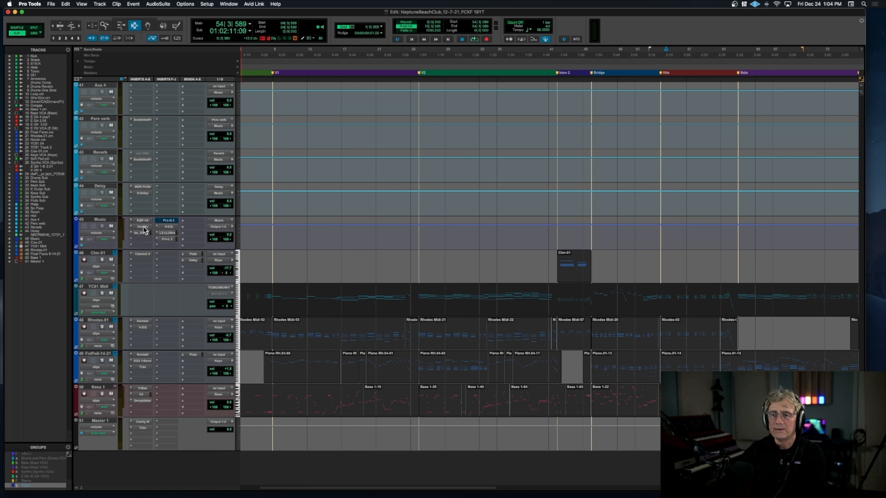
Step: Show the MIDI Editor in notation view below the timeline and enlarge it until all five MIDI tracks' staves fit
{"action": "scroll", "coordinate": [169, 237], "scroll_direction": "left", "scroll_amount": 5}
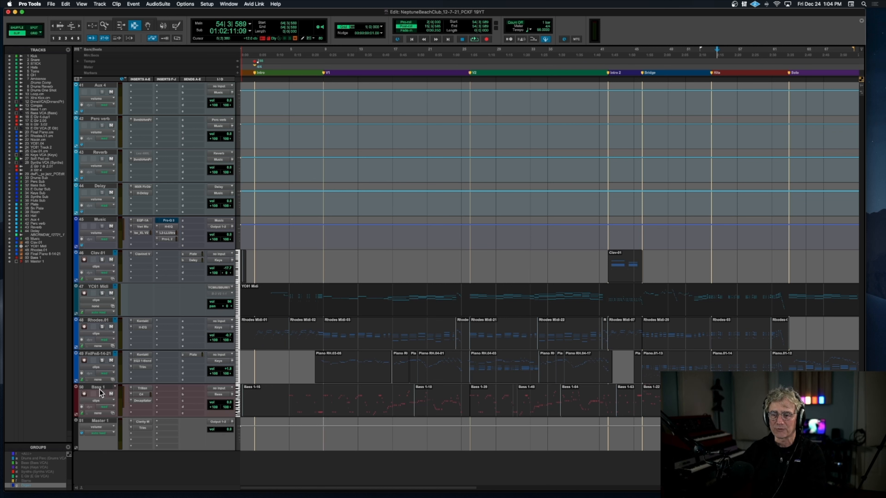
{"action": "key", "text": "ctrl+shift+equal"}
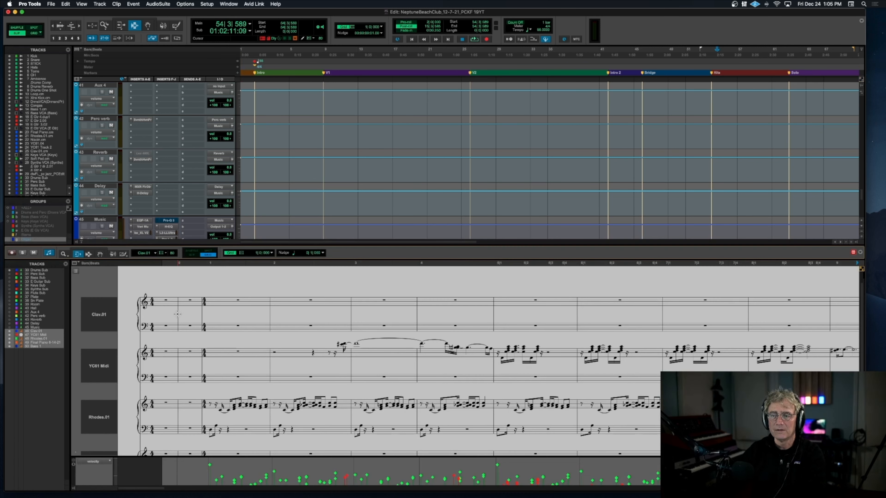
{"action": "left_click_drag", "start_coordinate": [291, 245], "coordinate": [299, 154]}
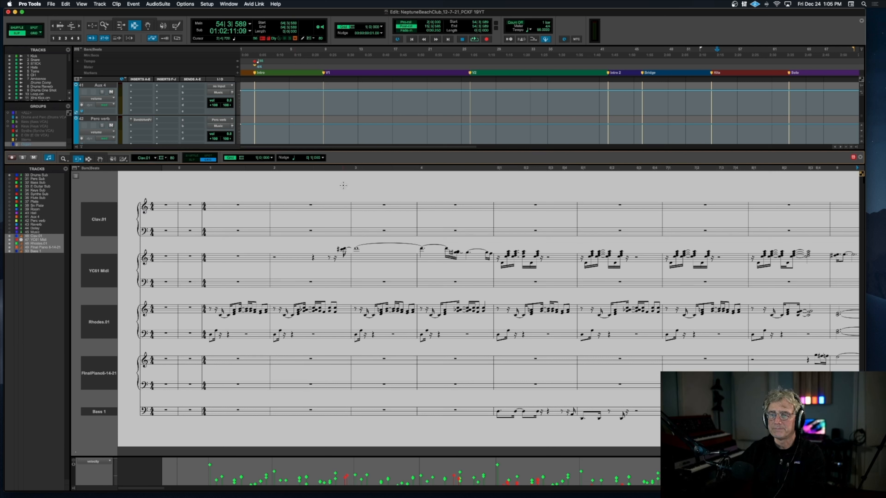
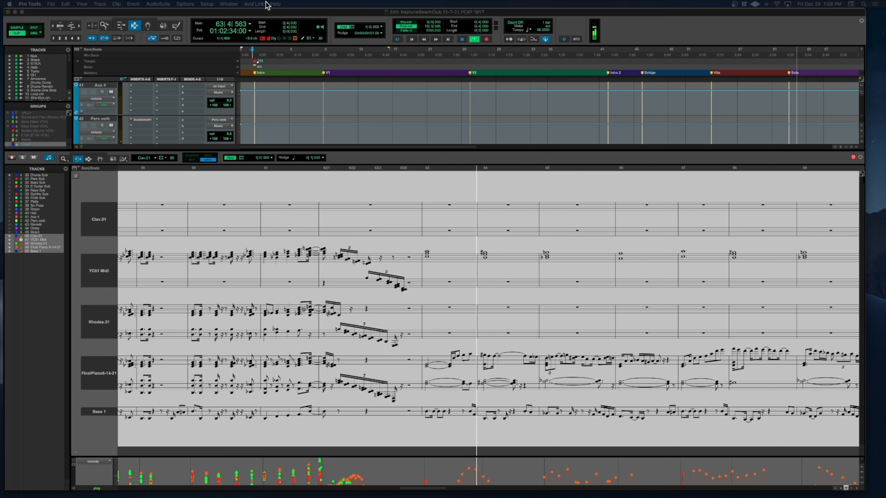
Step: Stop playback and bring the notation back to the song's opening bars in the Intro
{"action": "key", "text": "space"}
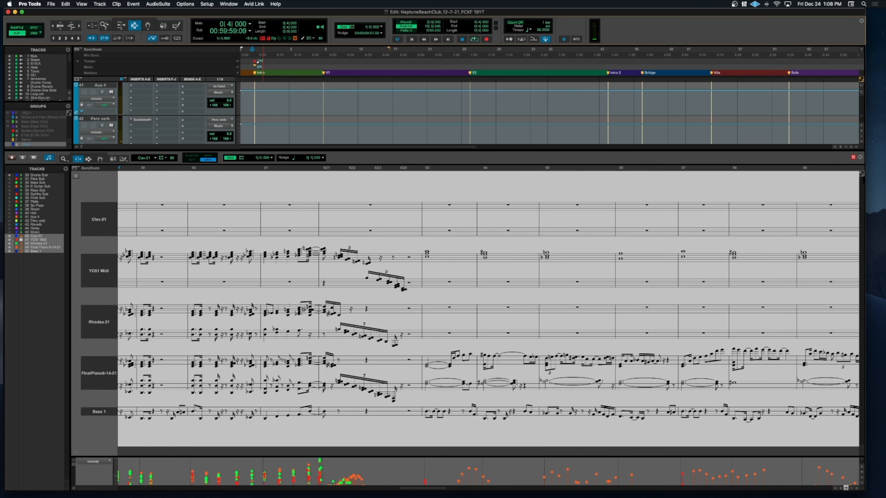
{"action": "scroll", "coordinate": [268, 181], "scroll_direction": "left", "scroll_amount": 20}
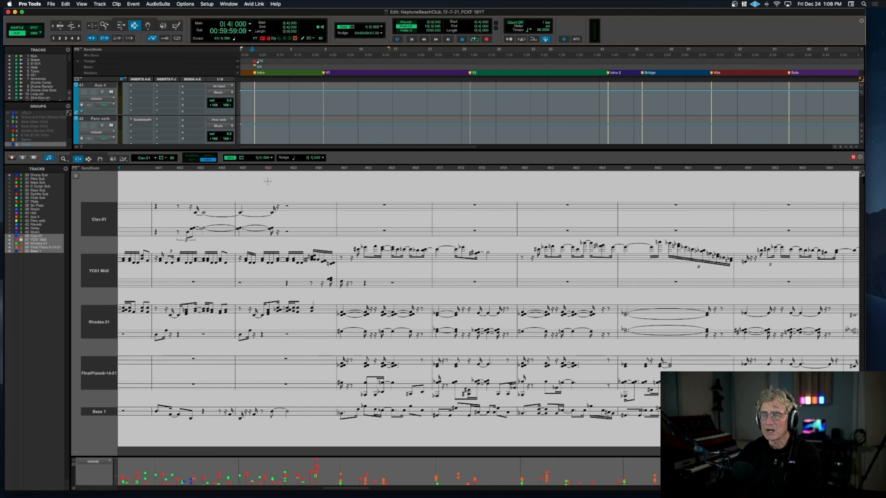
{"action": "scroll", "coordinate": [267, 181], "scroll_direction": "left", "scroll_amount": 20}
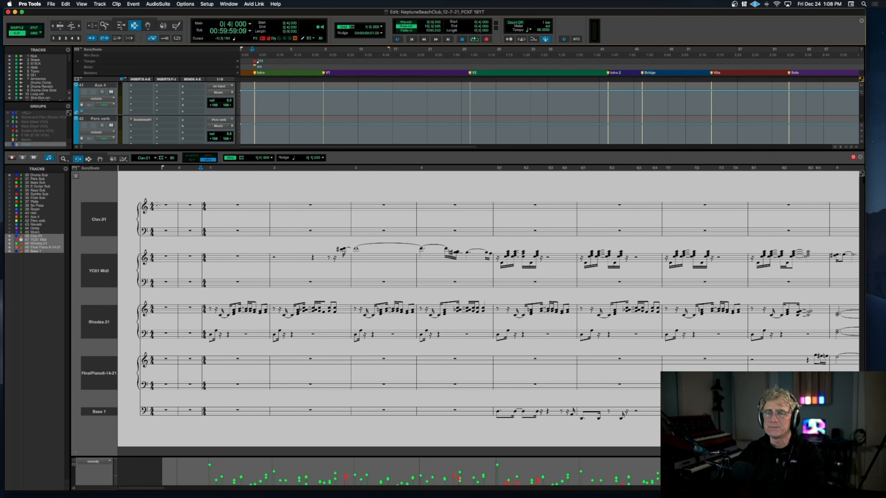
{"action": "scroll", "coordinate": [157, 206], "scroll_direction": "right", "scroll_amount": 1}
{"action": "scroll", "coordinate": [148, 114], "scroll_direction": "down", "scroll_amount": 4}
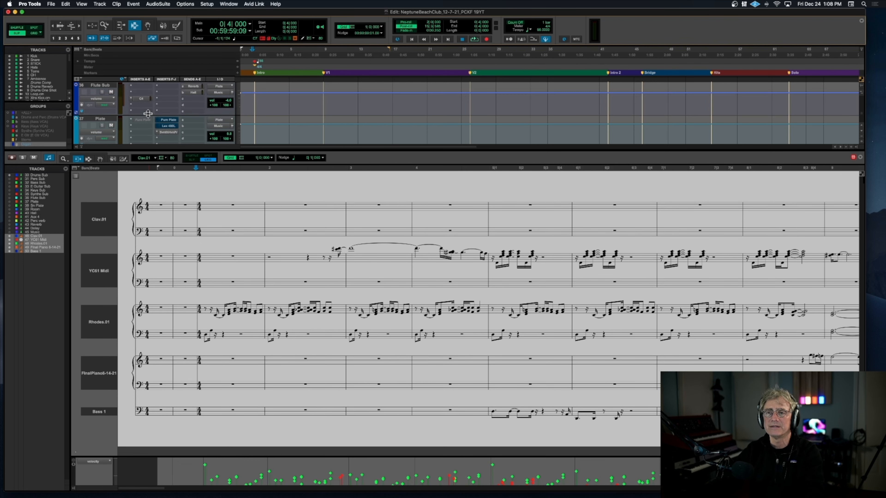
Step: Solo the tracks shown in the MIDI Editor, audition the start of the Intro, and stop playback
{"action": "left_click", "coordinate": [23, 158]}
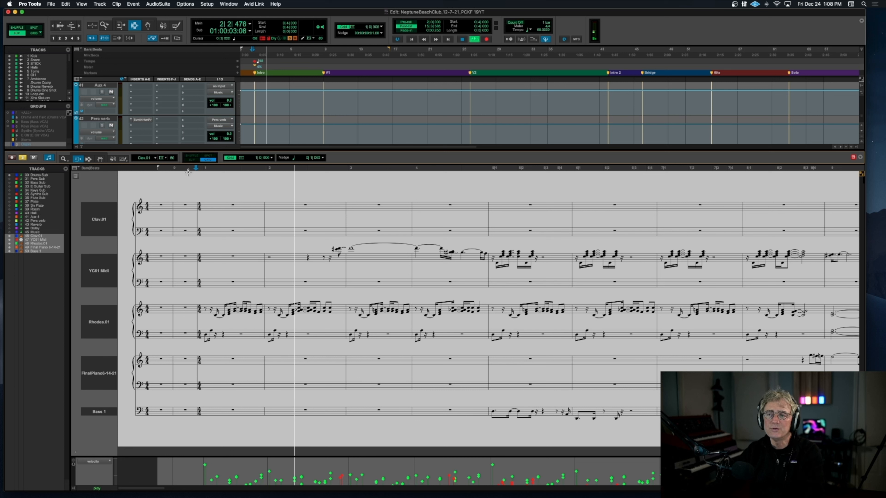
{"action": "key", "text": "space"}
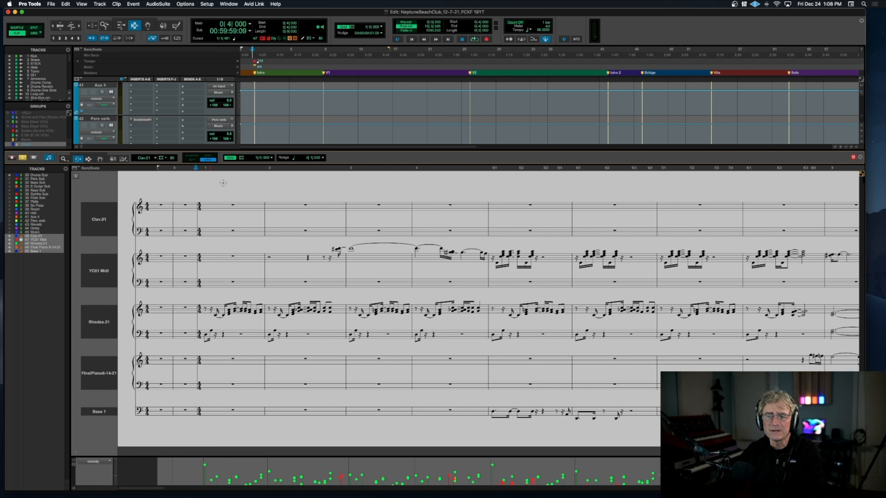
Step: Enlarge the notation horizontally and examine the YC61 Midi, Rhodes and Bass 1 staves during Intro playback, and stop playback
{"action": "key", "text": "t"}
{"action": "key", "text": "t"}
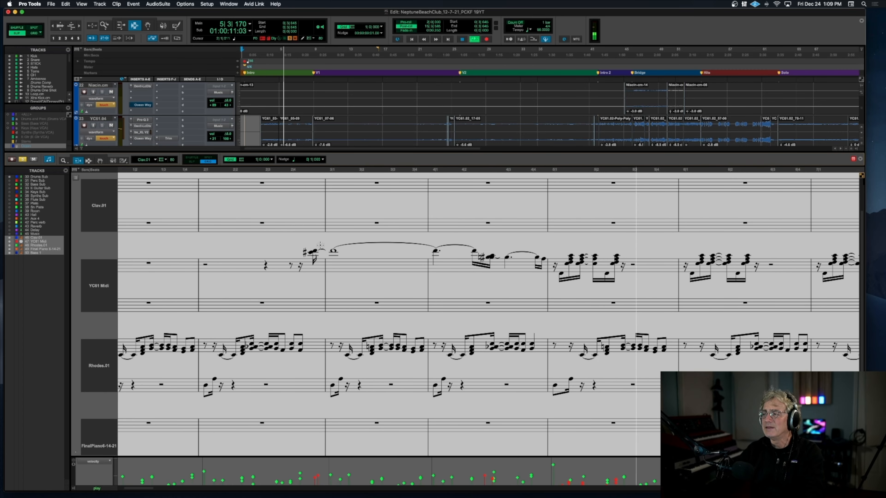
{"action": "scroll", "coordinate": [320, 245], "scroll_direction": "down", "scroll_amount": 3}
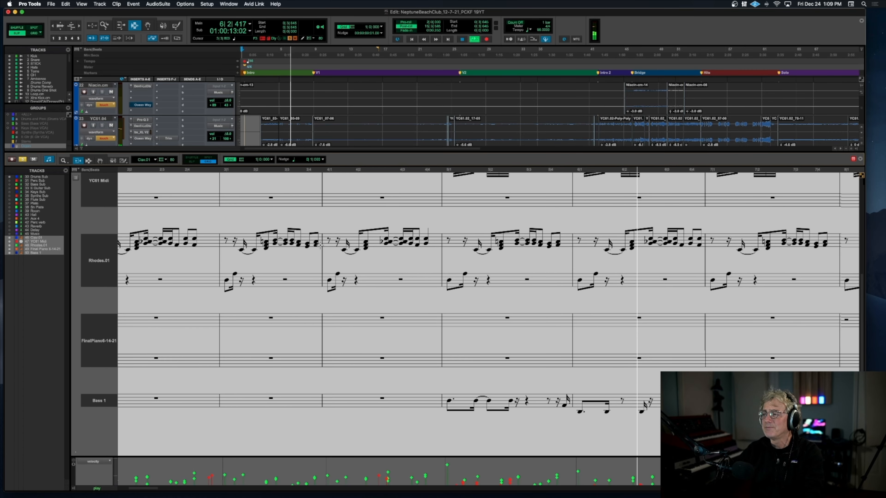
{"action": "scroll", "coordinate": [320, 246], "scroll_direction": "up", "scroll_amount": 3}
{"action": "key", "text": "space"}
{"action": "scroll", "coordinate": [321, 245], "scroll_direction": "down", "scroll_amount": 3}
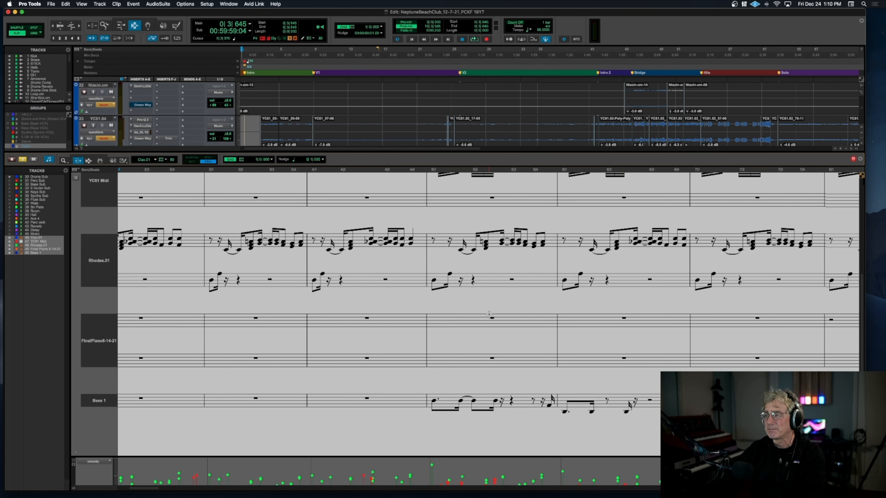
Step: Audition the keyboard parts from about bar 3 into the start of the V1 section, and stop playback
{"action": "scroll", "coordinate": [489, 313], "scroll_direction": "up", "scroll_amount": 3}
{"action": "scroll", "coordinate": [490, 313], "scroll_direction": "down", "scroll_amount": 3}
{"action": "key", "text": "space"}
{"action": "key", "text": "space"}
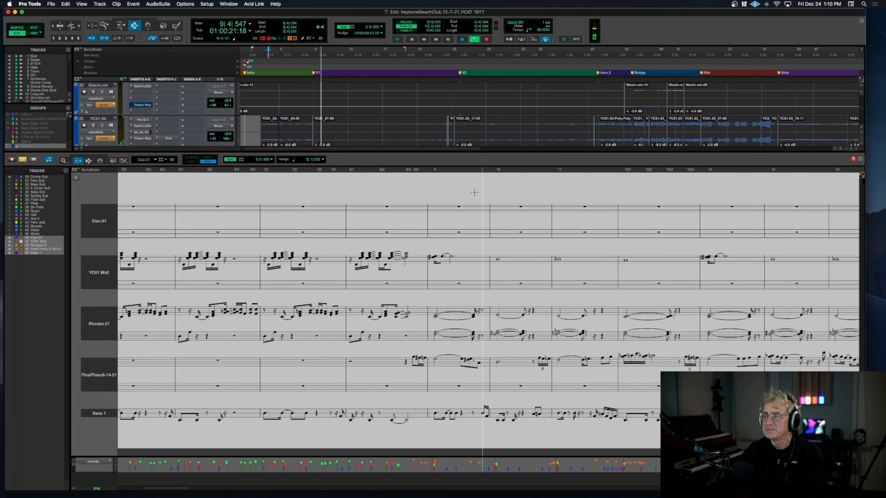
{"action": "key", "text": "space"}
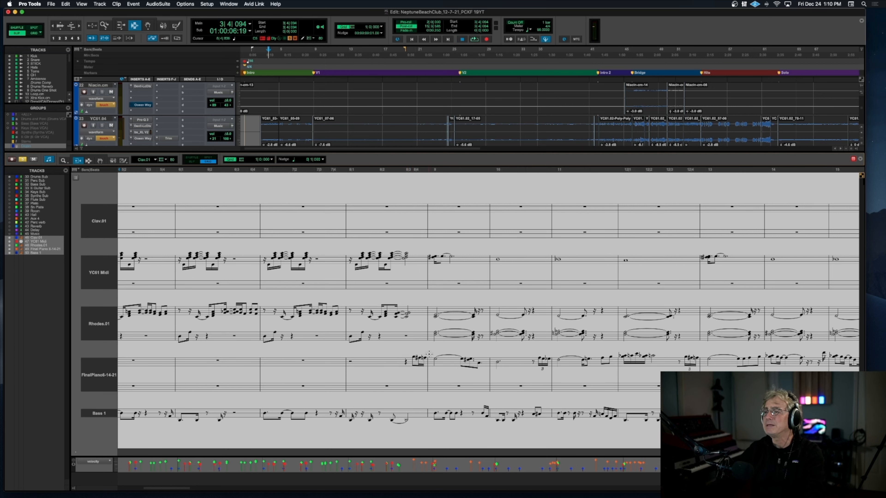
Step: Enlarge the notation around bars 8 to 14, audition the piano melody's entry from bar 8 beat 2, and stop playback
{"action": "scroll", "coordinate": [435, 349], "scroll_direction": "left", "scroll_amount": 1}
{"action": "key", "text": "t"}
{"action": "key", "text": "t"}
{"action": "scroll", "coordinate": [458, 353], "scroll_direction": "down", "scroll_amount": 5}
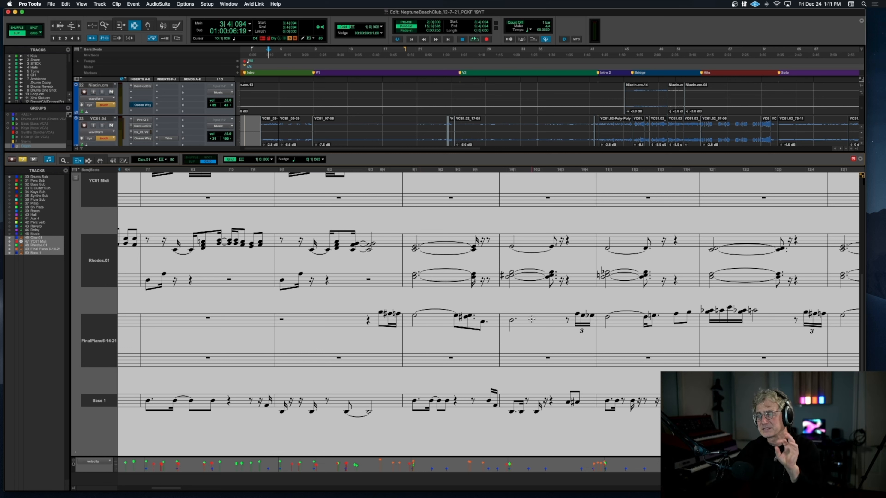
{"action": "scroll", "coordinate": [550, 312], "scroll_direction": "right", "scroll_amount": 5}
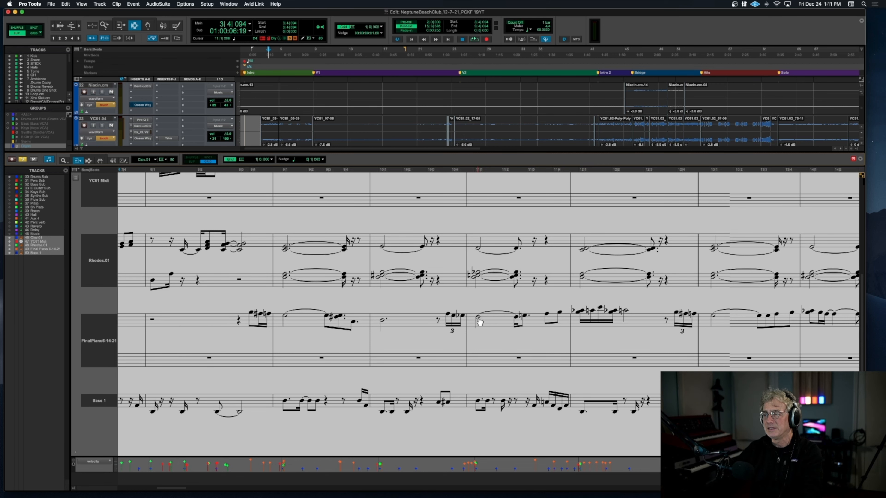
{"action": "left_click", "coordinate": [234, 169]}
{"action": "key", "text": "space"}
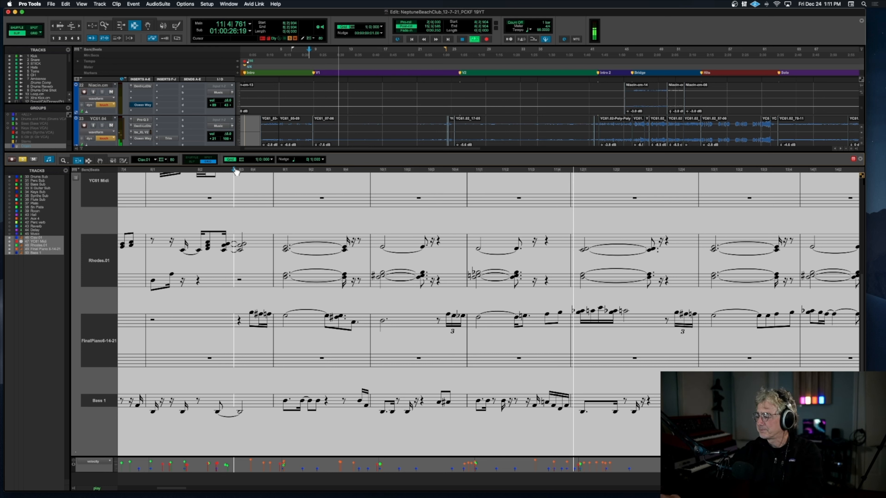
{"action": "key", "text": "space"}
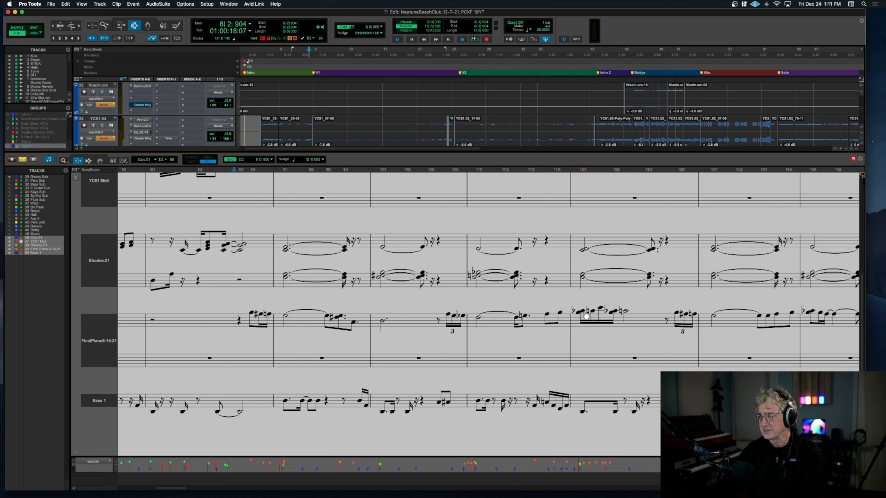
Step: Audition the V1 melody and chords from the end of bar 11 into bar 16, and stop playback
{"action": "left_click", "coordinate": [572, 172]}
{"action": "key", "text": "space"}
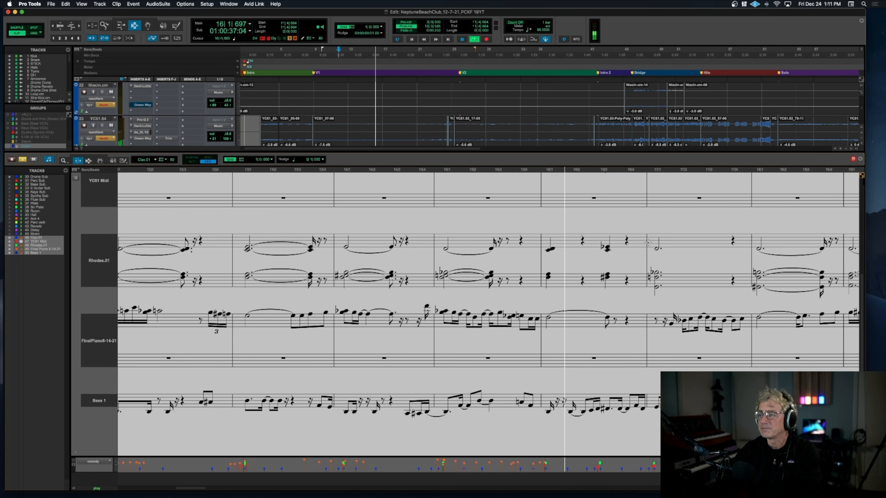
{"action": "key", "text": "space"}
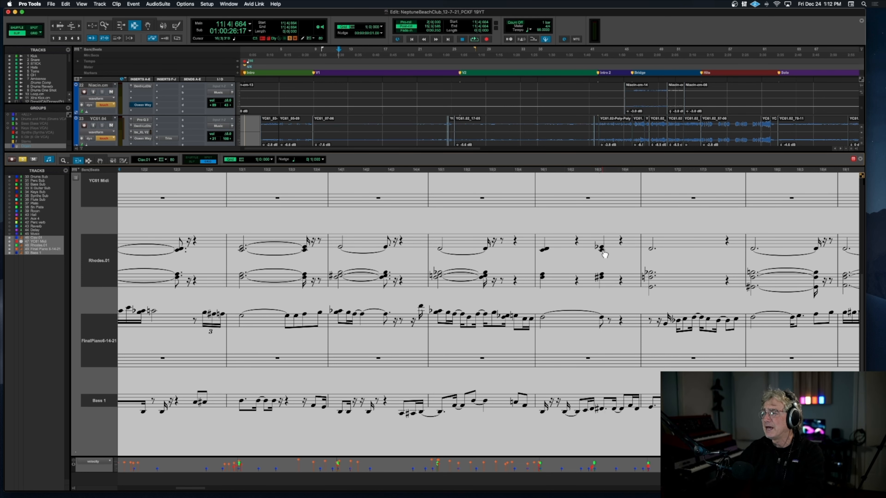
Step: Examine the Rhodes chords, piano melody and bass line in the V1 notation from about bar 13 to bar 24
{"action": "scroll", "coordinate": [604, 282], "scroll_direction": "right", "scroll_amount": 1}
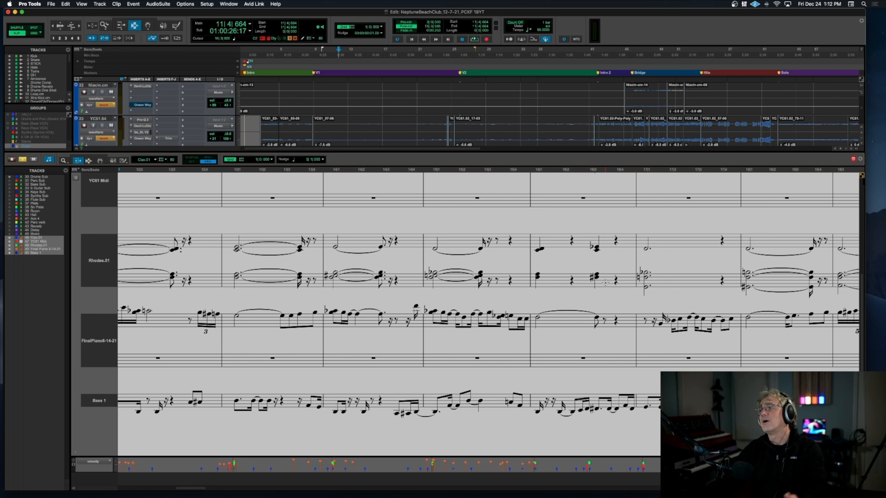
{"action": "scroll", "coordinate": [634, 274], "scroll_direction": "right", "scroll_amount": 10}
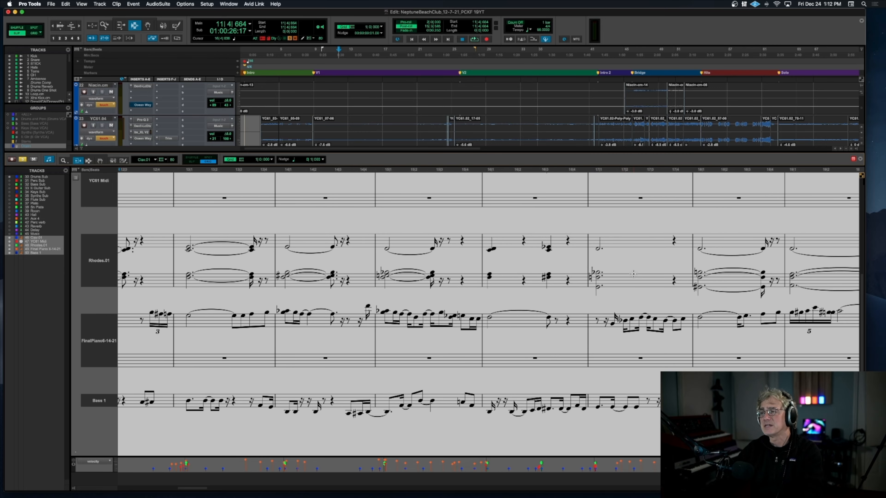
{"action": "scroll", "coordinate": [634, 274], "scroll_direction": "right", "scroll_amount": 2}
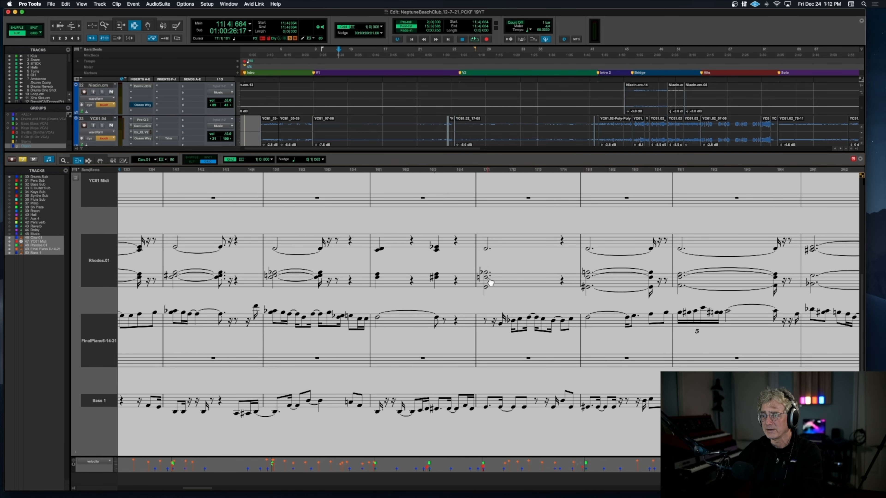
{"action": "scroll", "coordinate": [504, 281], "scroll_direction": "right", "scroll_amount": 6}
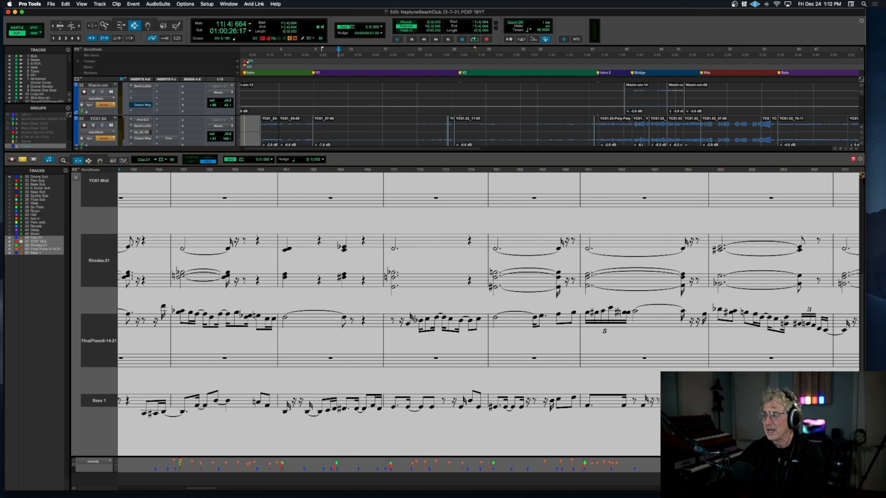
{"action": "scroll", "coordinate": [489, 314], "scroll_direction": "right", "scroll_amount": 10}
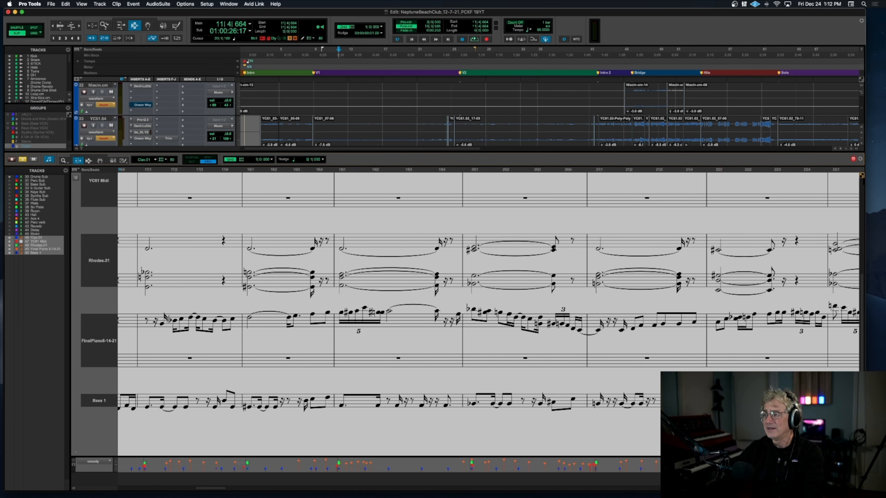
{"action": "scroll", "coordinate": [436, 411], "scroll_direction": "right", "scroll_amount": 5}
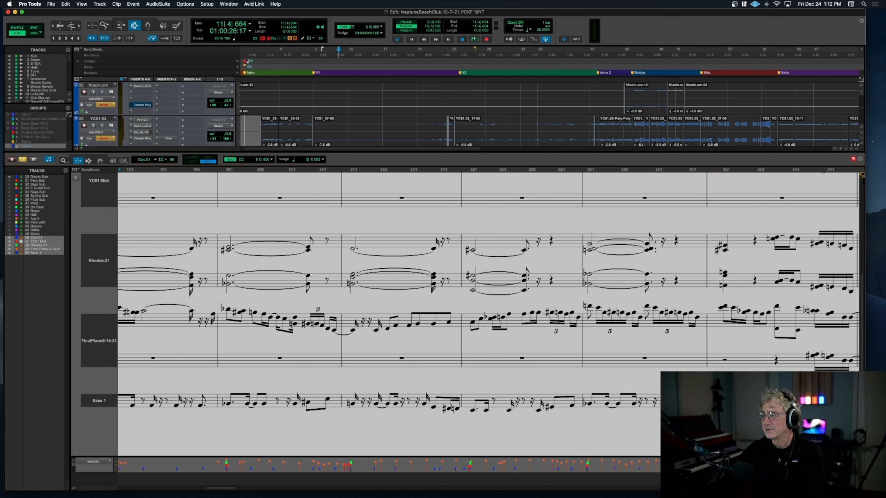
{"action": "scroll", "coordinate": [543, 398], "scroll_direction": "left", "scroll_amount": 10}
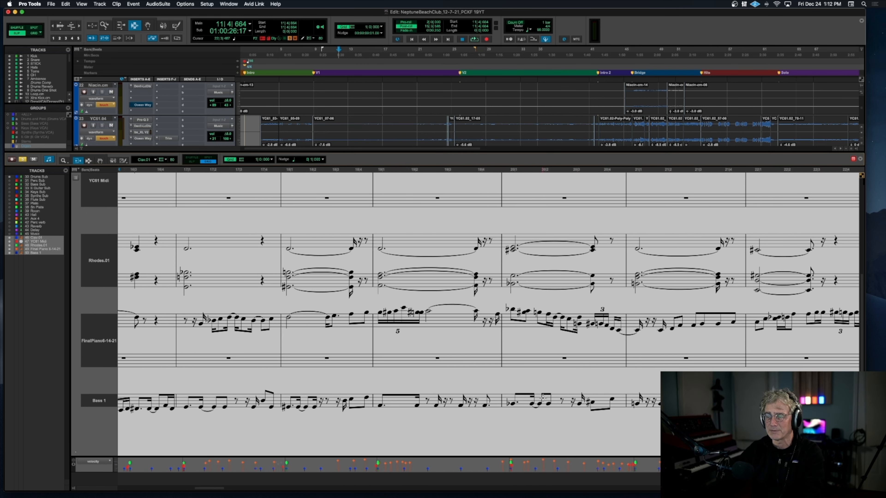
{"action": "scroll", "coordinate": [543, 398], "scroll_direction": "left", "scroll_amount": 5}
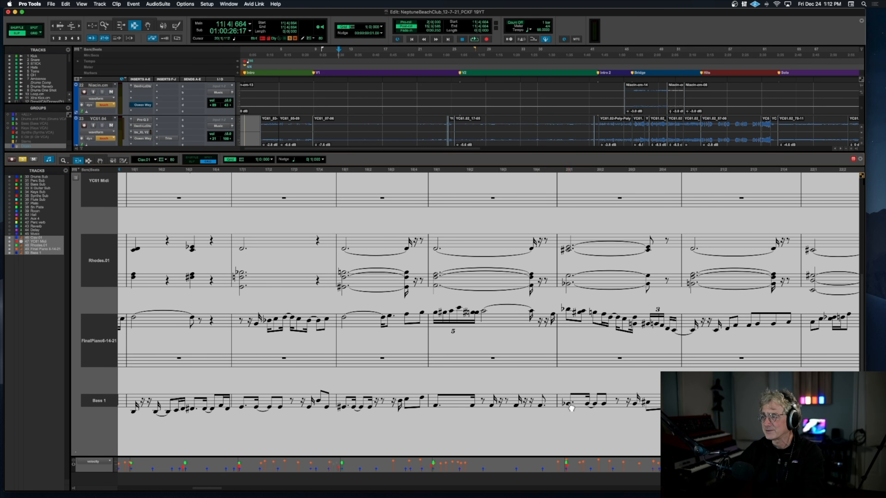
{"action": "scroll", "coordinate": [691, 405], "scroll_direction": "right", "scroll_amount": 8}
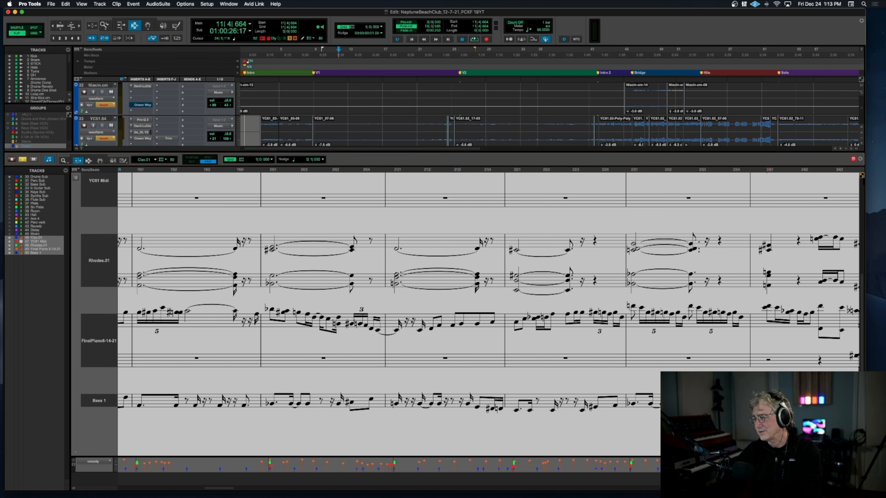
{"action": "scroll", "coordinate": [489, 314], "scroll_direction": "left", "scroll_amount": 10}
{"action": "scroll", "coordinate": [489, 314], "scroll_direction": "left", "scroll_amount": 3}
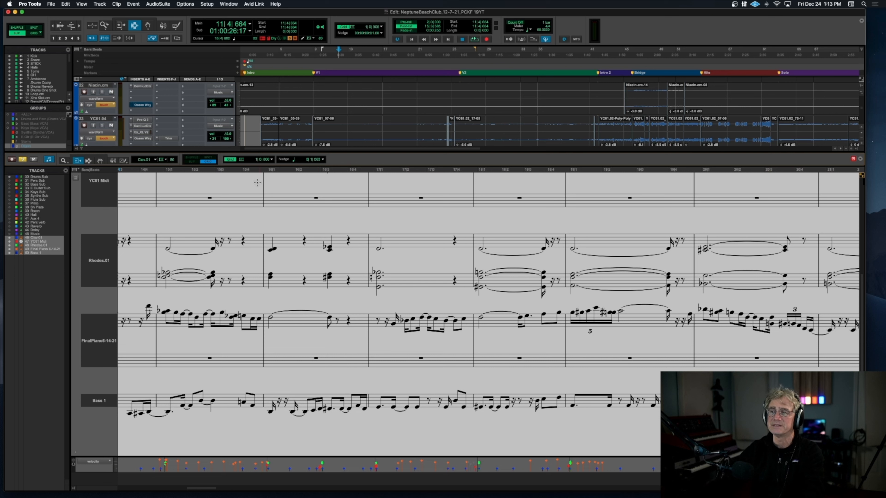
Step: Audition V1 from the end of bar 15 through the unison figure in bar 24, and stop playback
{"action": "left_click", "coordinate": [254, 174]}
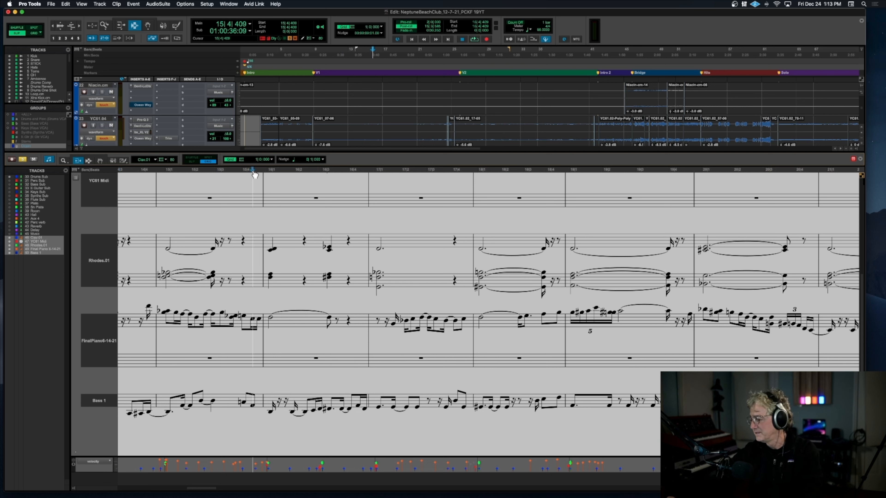
{"action": "key", "text": "space"}
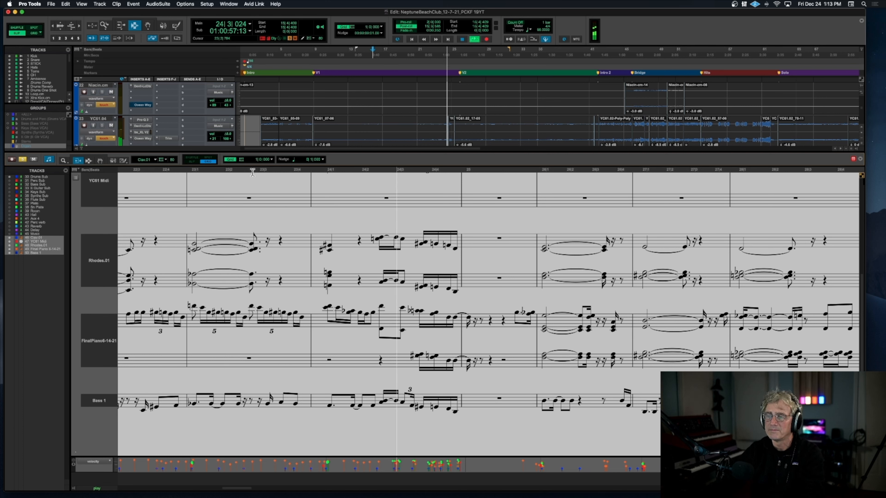
{"action": "key", "text": "space"}
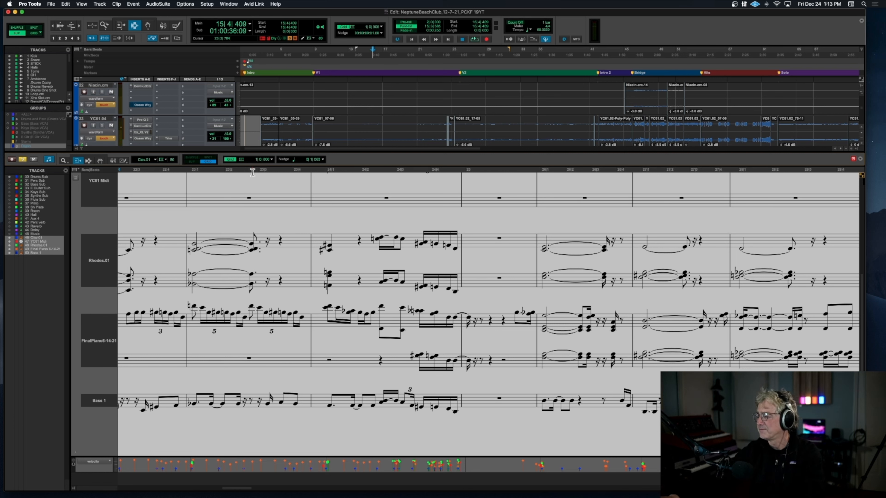
Step: Examine the Rhodes, piano and bass notation from the closing bars of V1 through V2 to the start of Intro 2
{"action": "scroll", "coordinate": [157, 346], "scroll_direction": "left", "scroll_amount": 5}
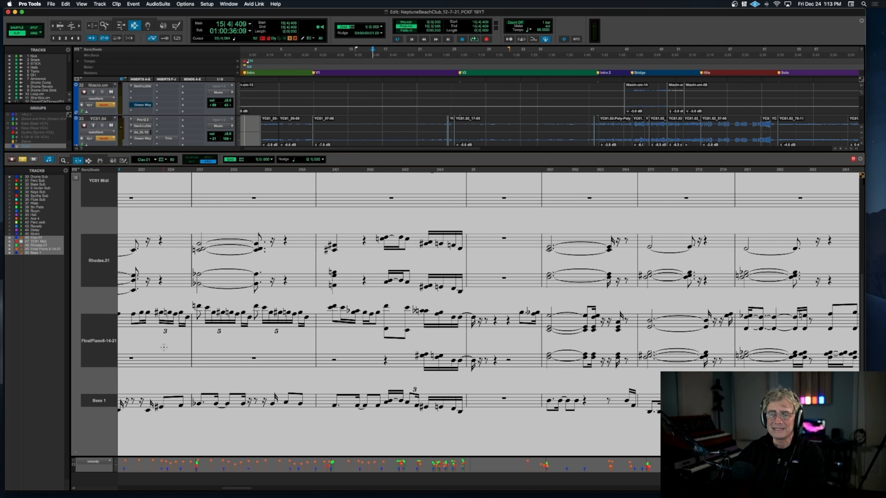
{"action": "scroll", "coordinate": [160, 347], "scroll_direction": "up", "scroll_amount": 3}
{"action": "scroll", "coordinate": [164, 347], "scroll_direction": "down", "scroll_amount": 3}
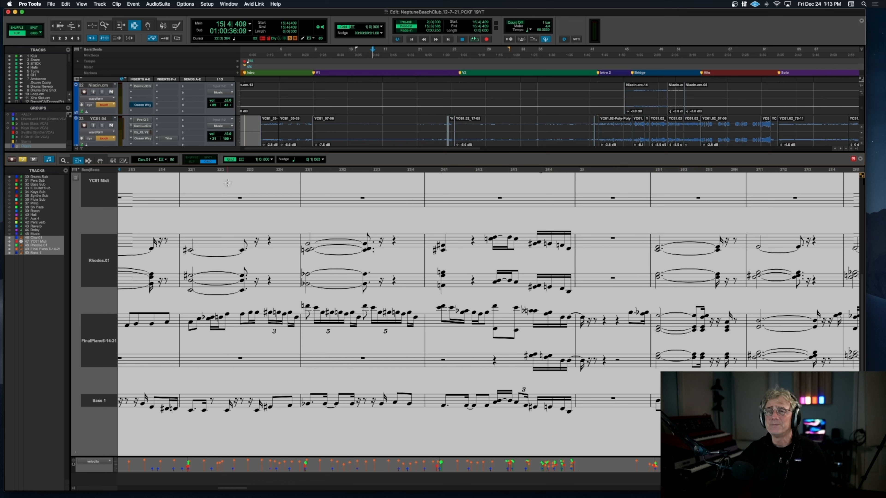
{"action": "scroll", "coordinate": [407, 247], "scroll_direction": "right", "scroll_amount": 10}
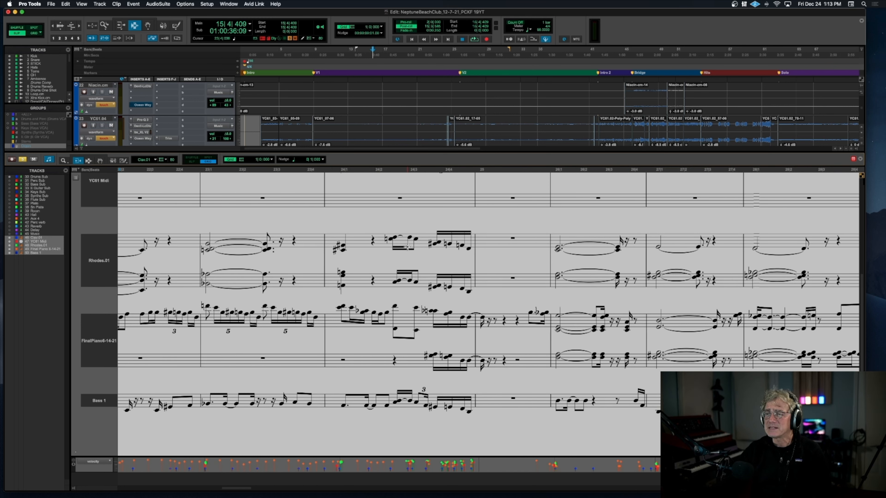
{"action": "scroll", "coordinate": [407, 248], "scroll_direction": "right", "scroll_amount": 12}
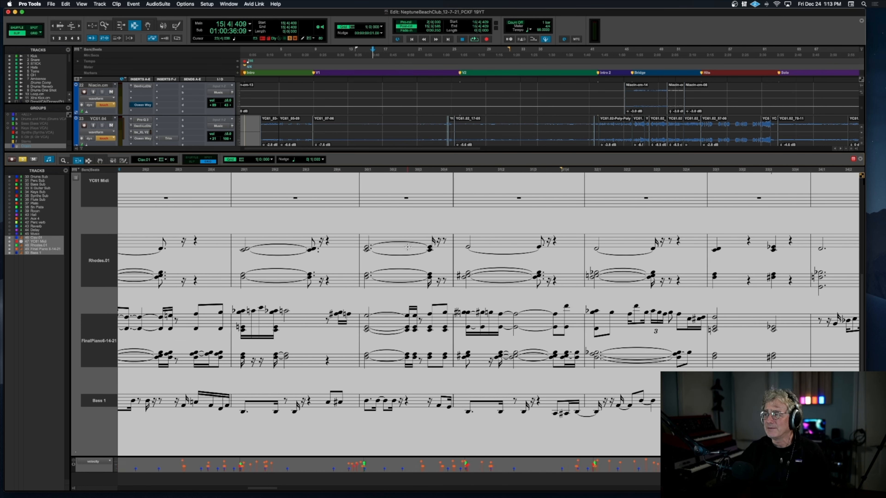
{"action": "scroll", "coordinate": [408, 247], "scroll_direction": "right", "scroll_amount": 8}
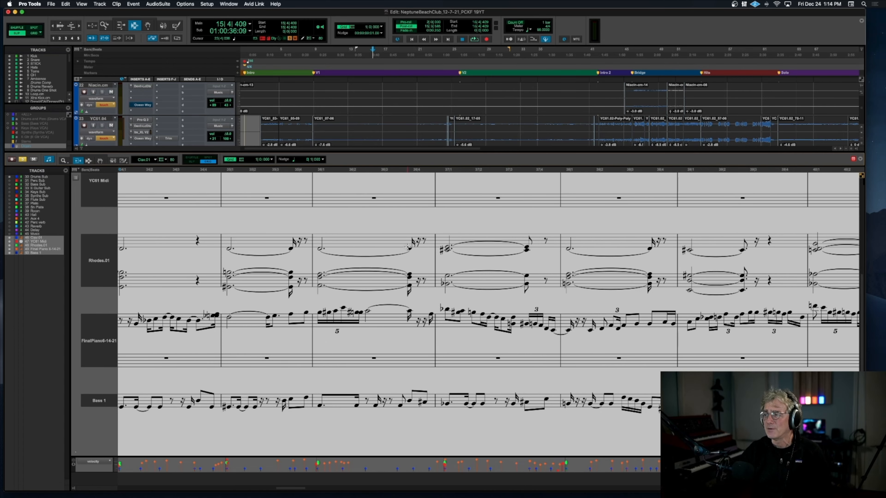
{"action": "scroll", "coordinate": [407, 247], "scroll_direction": "right", "scroll_amount": 6}
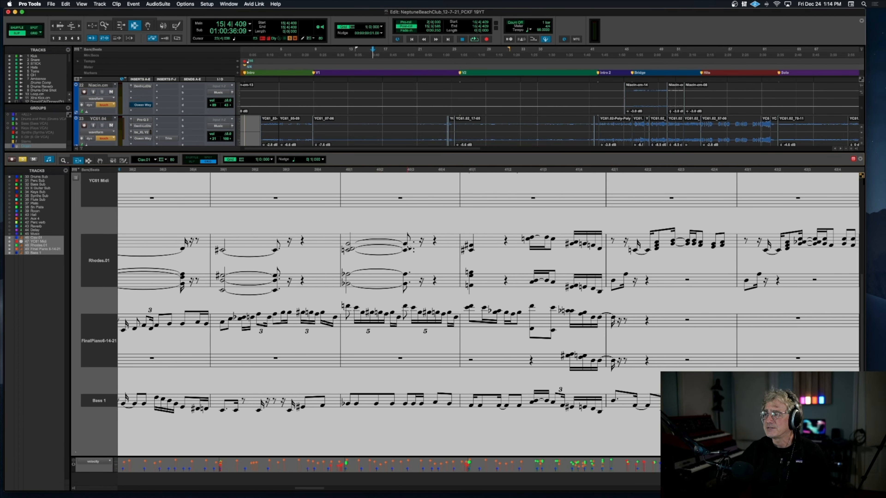
Step: Audition the Bridge from bar 45 beat 4 into the Hits section at bar 55, and stop playback
{"action": "scroll", "coordinate": [407, 247], "scroll_direction": "right", "scroll_amount": 4}
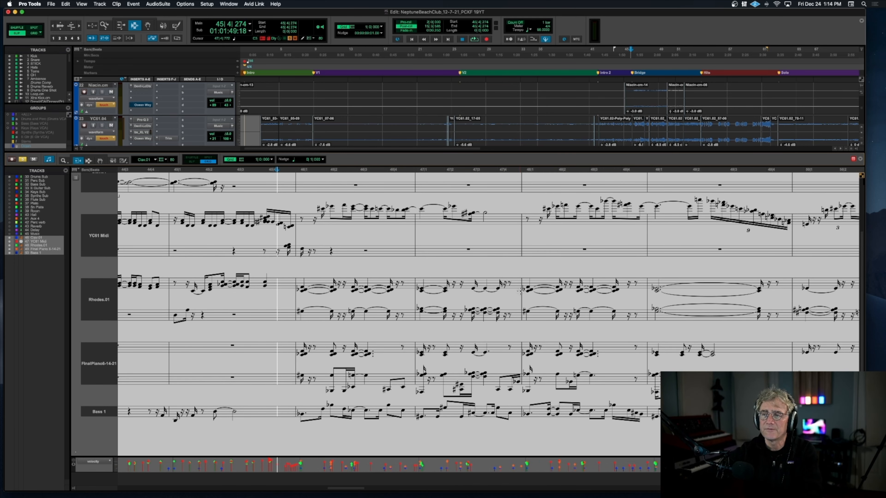
{"action": "key", "text": "space"}
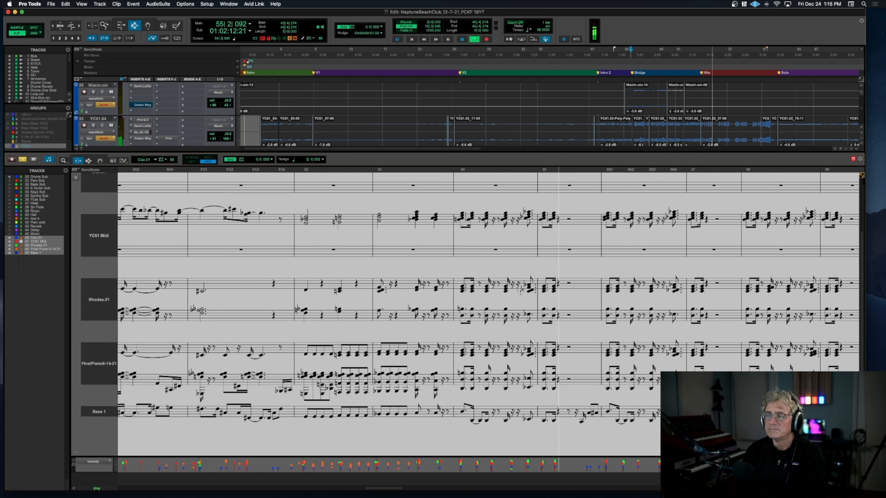
{"action": "key", "text": "space"}
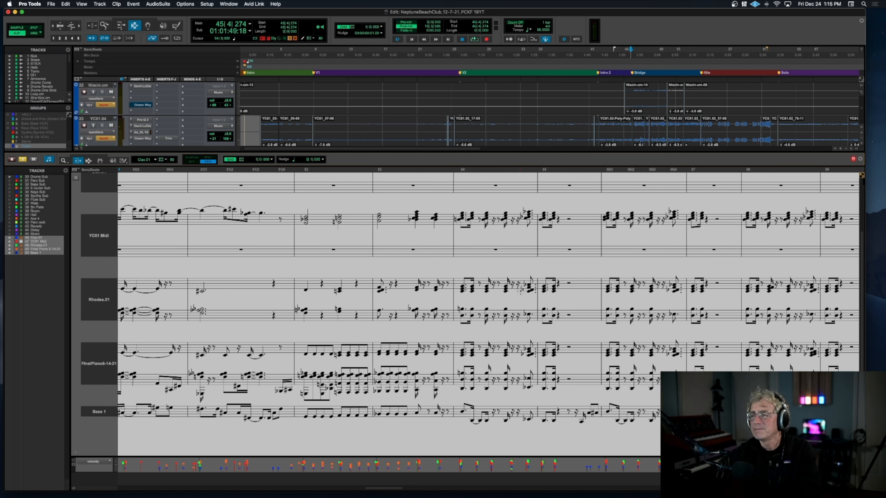
Step: Return to the opening of the Bridge notation, replay it from bar 45 beat 4 into bar 48, and stop playback
{"action": "scroll", "coordinate": [433, 390], "scroll_direction": "left", "scroll_amount": 2}
{"action": "scroll", "coordinate": [425, 382], "scroll_direction": "left", "scroll_amount": 20}
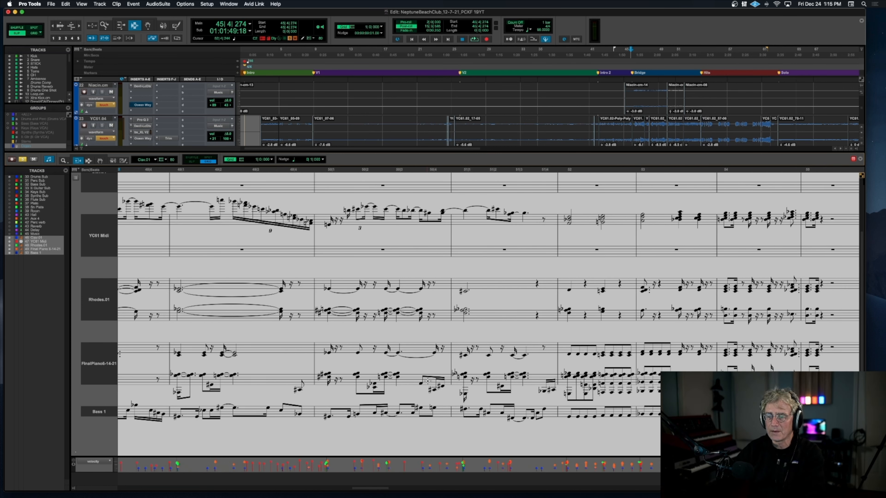
{"action": "scroll", "coordinate": [429, 381], "scroll_direction": "left", "scroll_amount": 5}
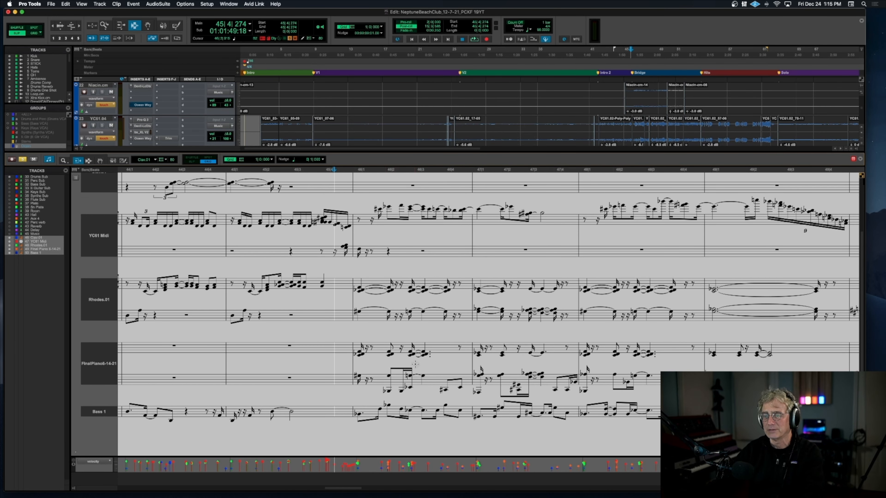
{"action": "scroll", "coordinate": [416, 364], "scroll_direction": "right", "scroll_amount": 1}
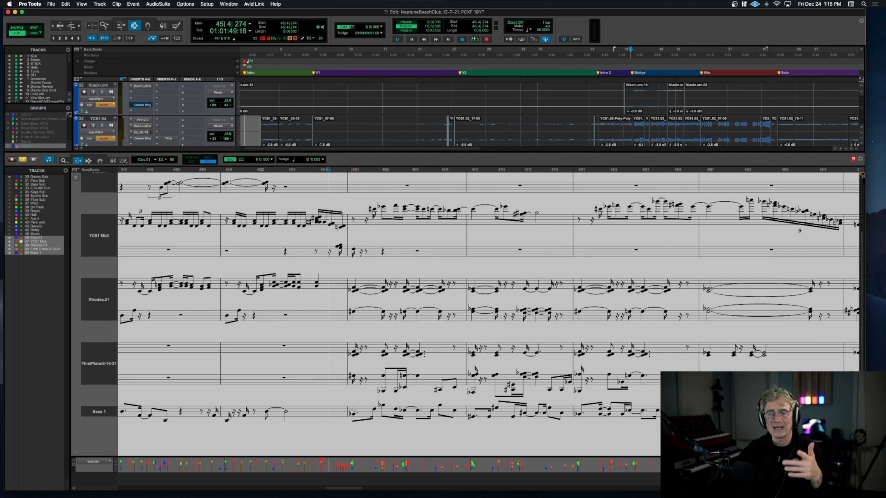
{"action": "key", "text": "space"}
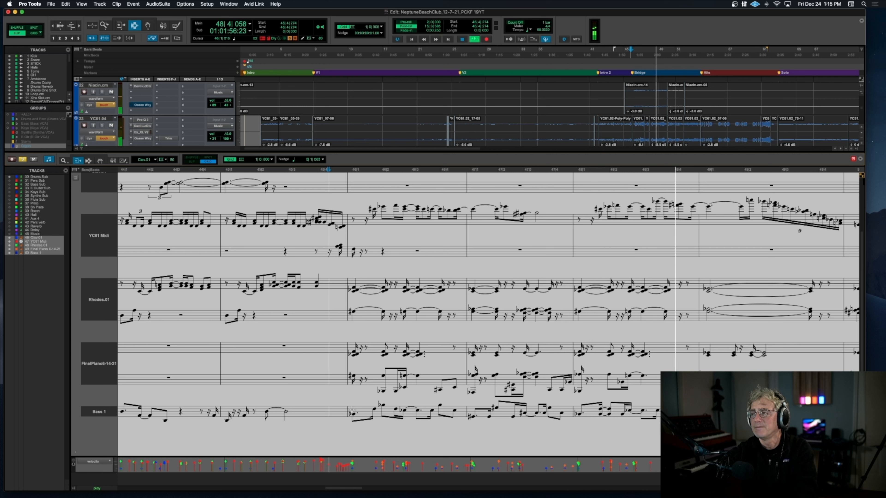
{"action": "key", "text": "space"}
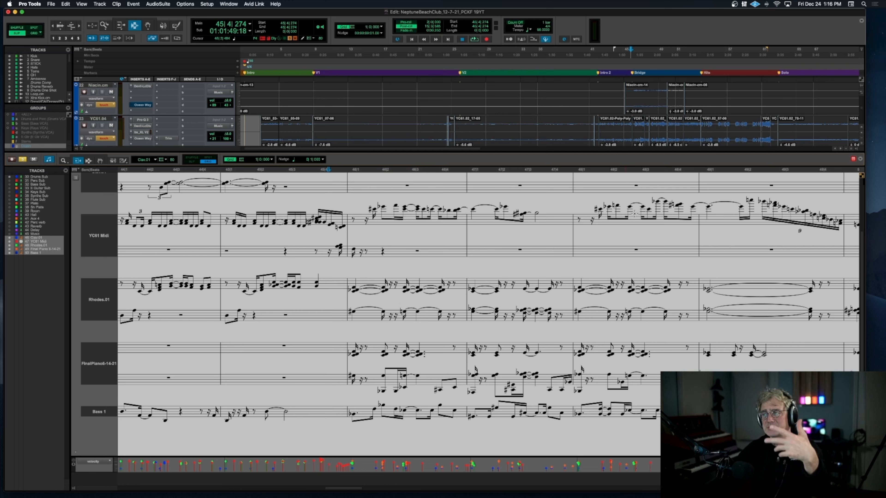
Step: Place the playback start just before bar 46 and audition the Bridge twice, the second time past bar 51, stopping each time
{"action": "left_click", "coordinate": [349, 171]}
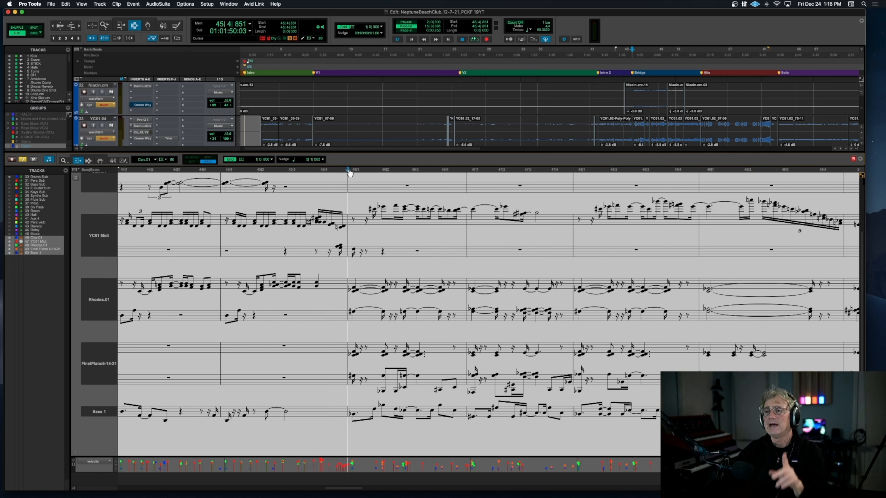
{"action": "key", "text": "space"}
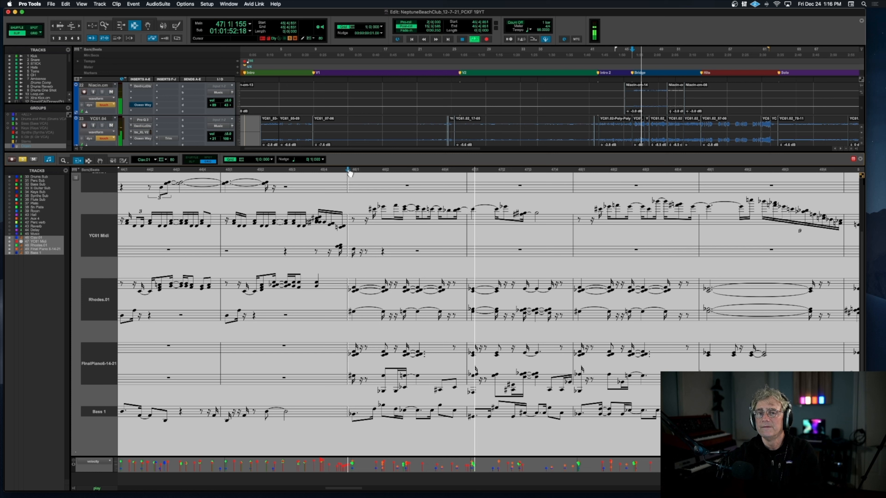
{"action": "key", "text": "space"}
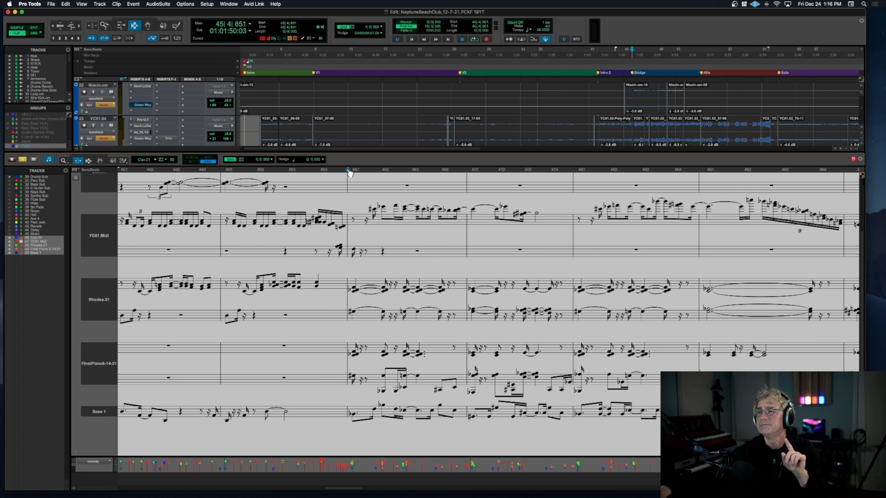
{"action": "key", "text": "space"}
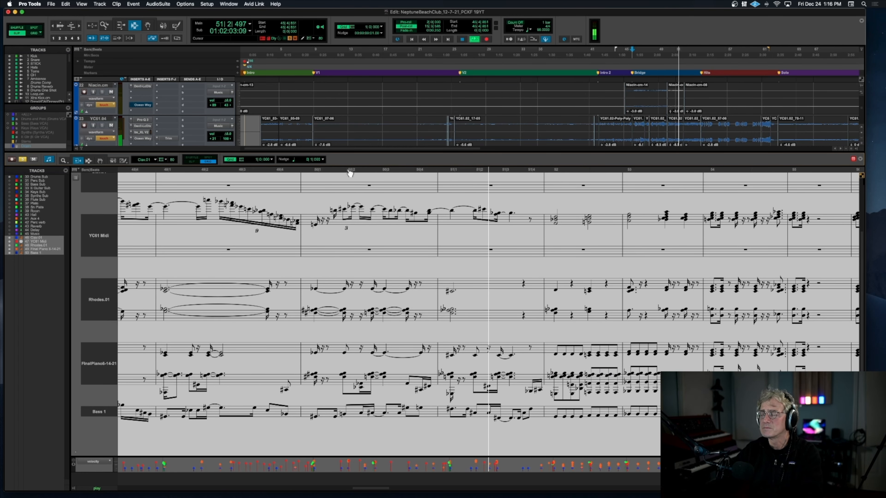
{"action": "key", "text": "space"}
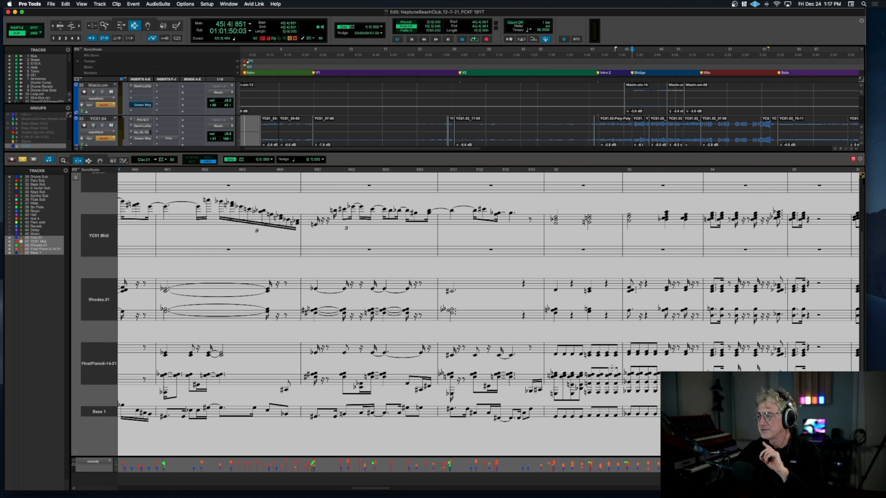
Step: Solo the dwFL flute track below the Synths VCA
{"action": "scroll", "coordinate": [136, 141], "scroll_direction": "down", "scroll_amount": 3}
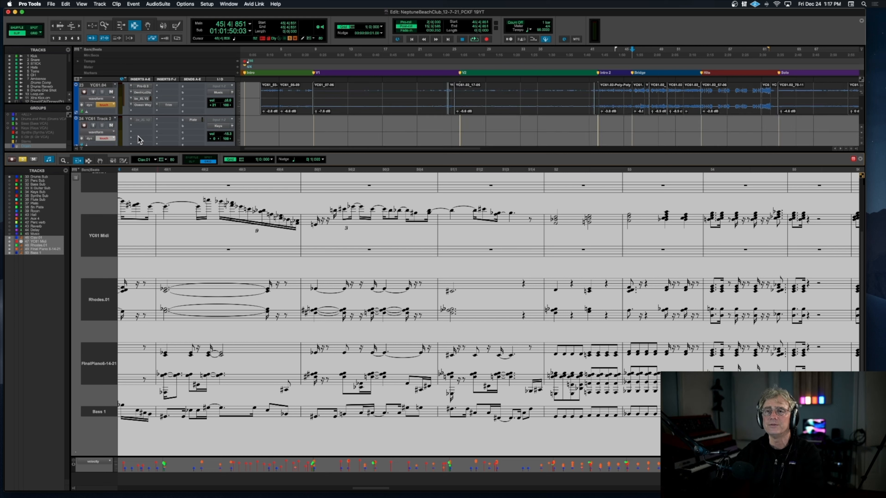
{"action": "scroll", "coordinate": [137, 140], "scroll_direction": "down", "scroll_amount": 3}
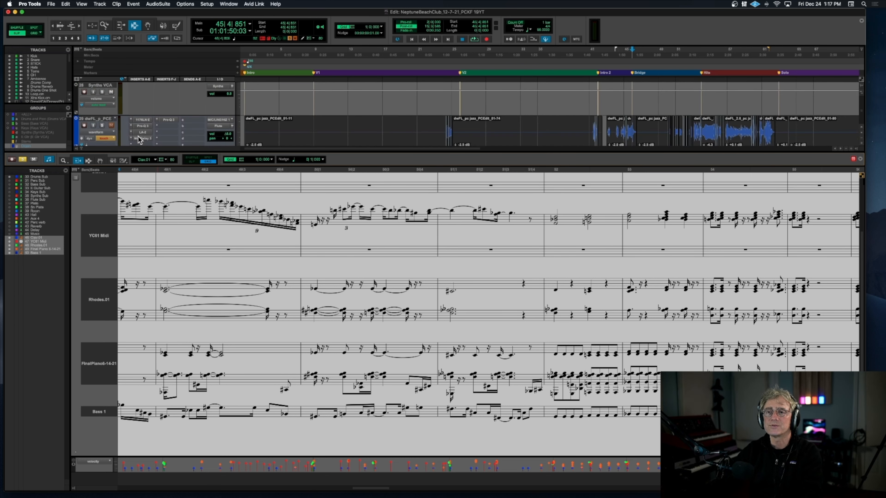
{"action": "left_click", "coordinate": [104, 126]}
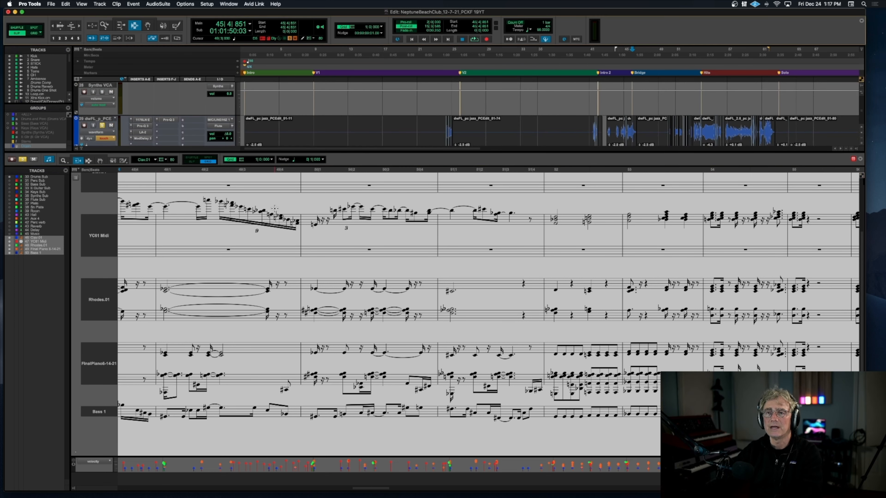
Step: Audition the Bridge with the flute from bar 45 beat 4 past bar 51, and stop playback
{"action": "scroll", "coordinate": [275, 209], "scroll_direction": "left", "scroll_amount": 10}
{"action": "scroll", "coordinate": [275, 209], "scroll_direction": "left", "scroll_amount": 5}
{"action": "left_click", "coordinate": [288, 172]}
{"action": "key", "text": "space"}
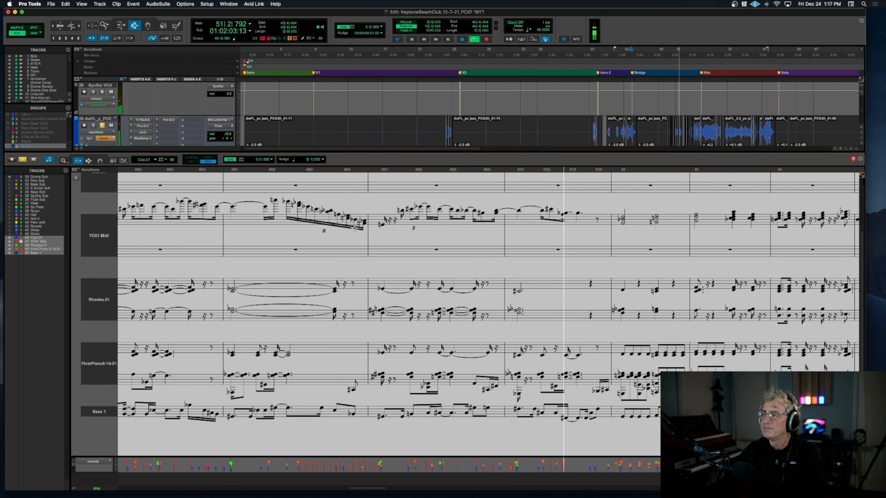
{"action": "key", "text": "space"}
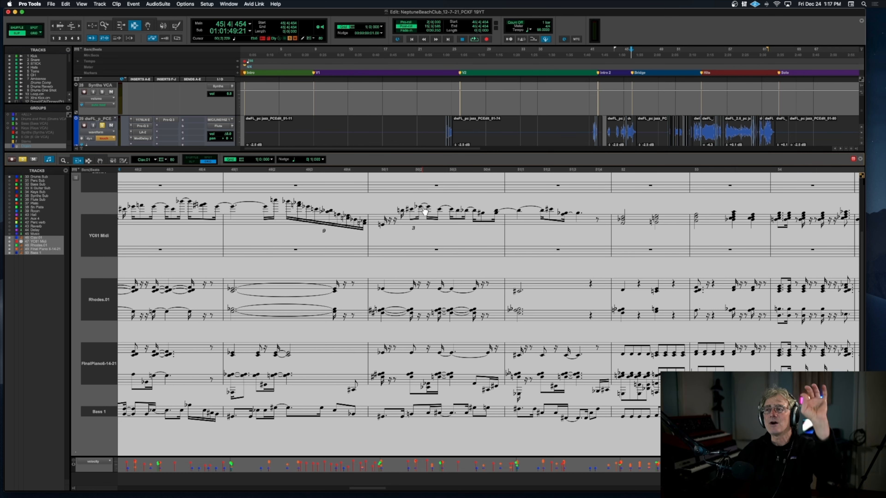
Step: Audition the end of the Bridge from bar 51 beat 4 into the hits at bar 54, and stop playback
{"action": "scroll", "coordinate": [425, 211], "scroll_direction": "left", "scroll_amount": 1}
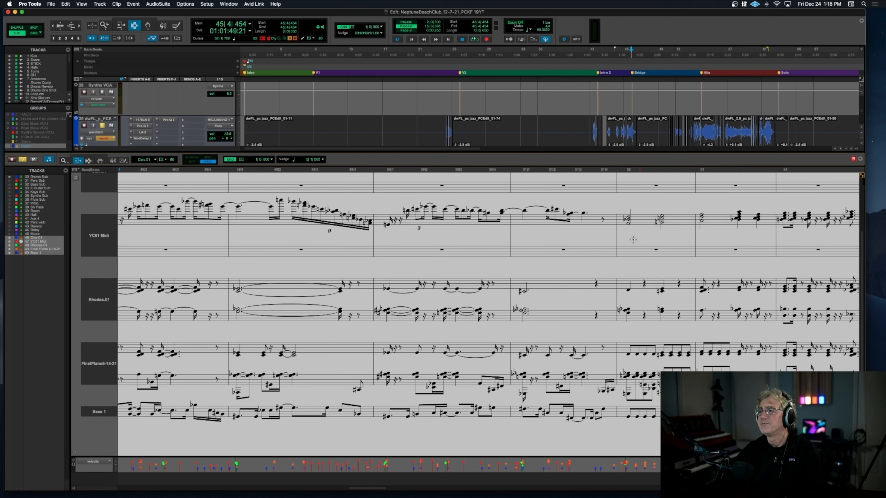
{"action": "scroll", "coordinate": [628, 237], "scroll_direction": "right", "scroll_amount": 5}
{"action": "left_click", "coordinate": [529, 172]}
{"action": "key", "text": "space"}
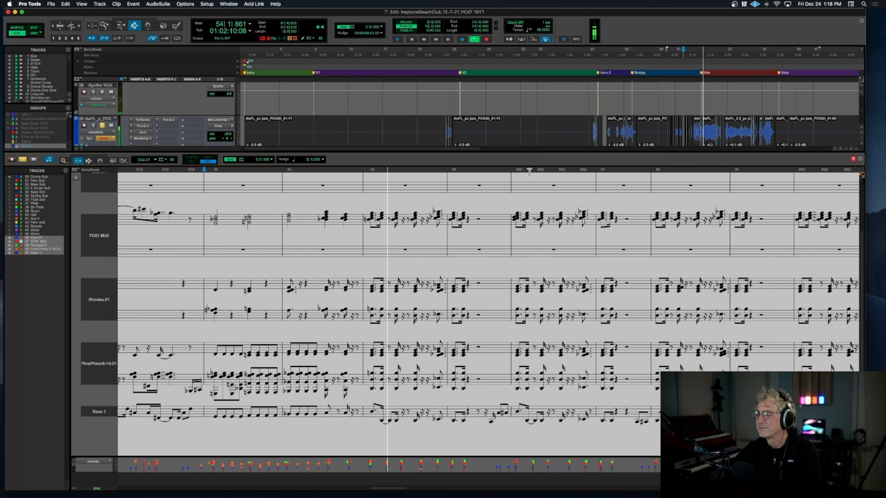
{"action": "key", "text": "space"}
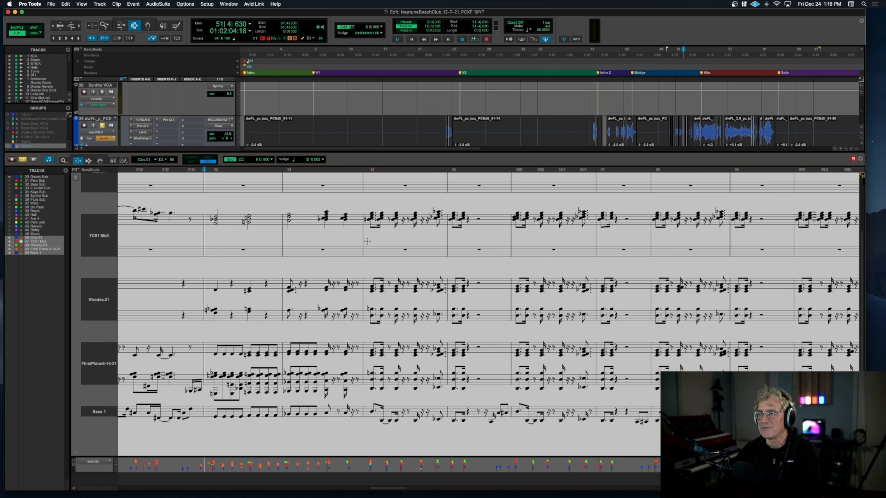
Step: Audition the Hits section from the end of bar 53 into bar 58, stop playback, and reposition the start near bar 54
{"action": "left_click", "coordinate": [365, 170]}
{"action": "key", "text": "space"}
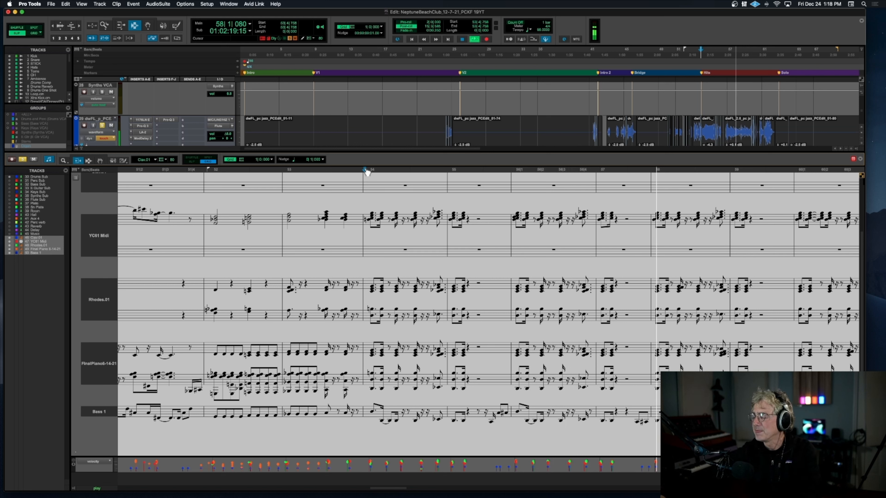
{"action": "key", "text": "space"}
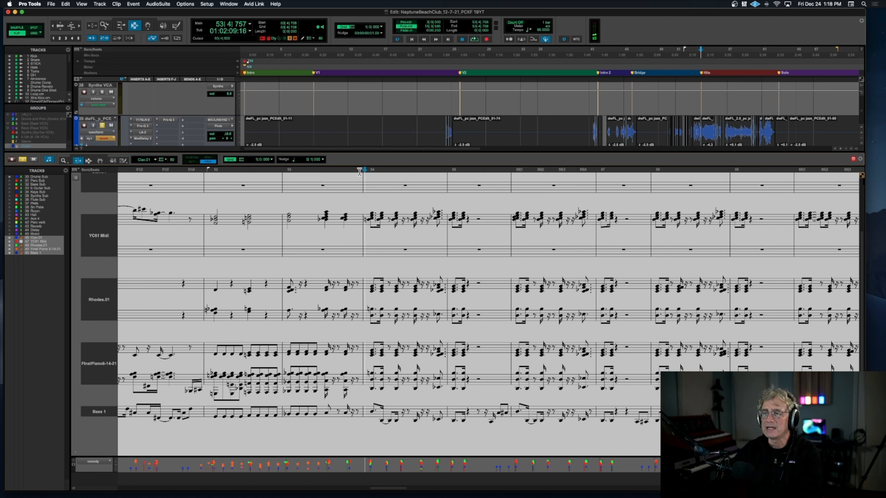
{"action": "left_click", "coordinate": [360, 171]}
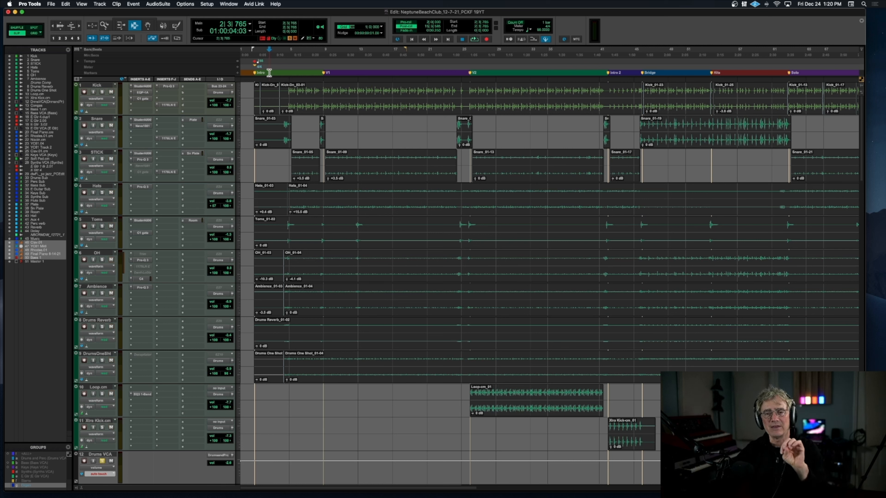
Step: Audition the drum tracks from bar 2 beat 3 to the start of V1, enlarging the Intro's timeline, and stop playback
{"action": "key", "text": "space"}
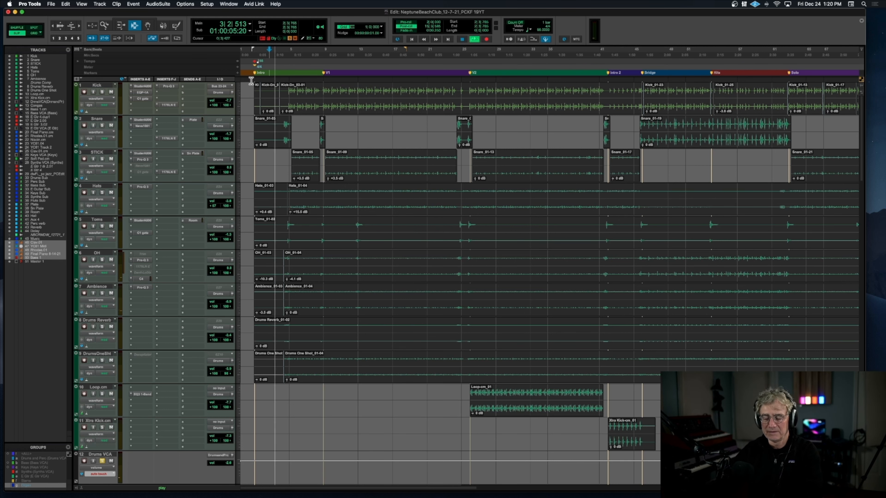
{"action": "key", "text": "t"}
{"action": "key", "text": "t"}
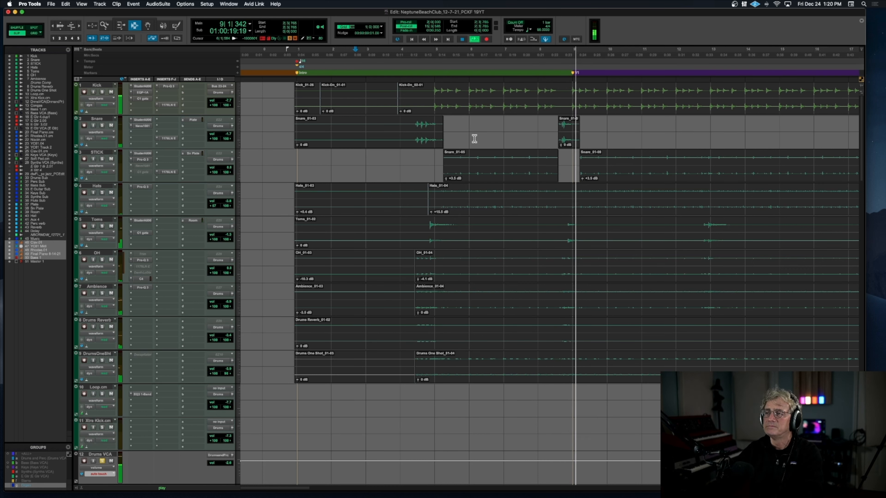
{"action": "key", "text": "space"}
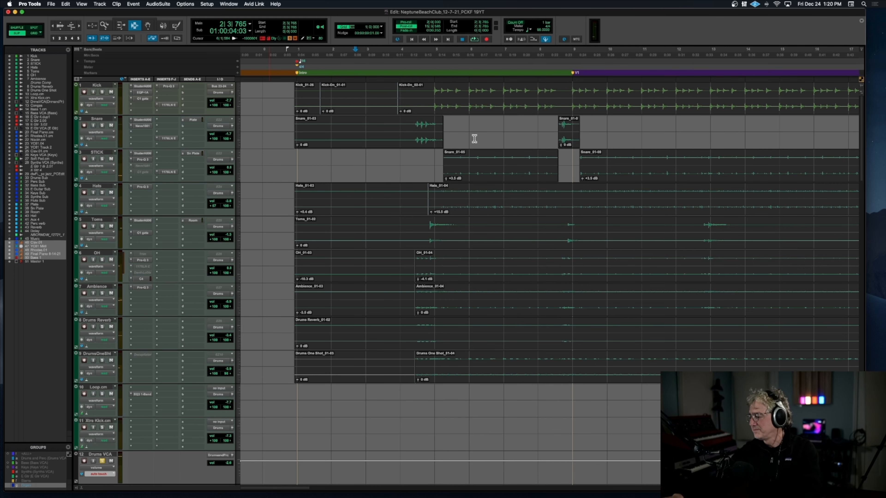
Step: Select the Snare track, switch the selection to STICK, and enlarge the height of the drum tracks
{"action": "scroll", "coordinate": [284, 162], "scroll_direction": "right", "scroll_amount": 2}
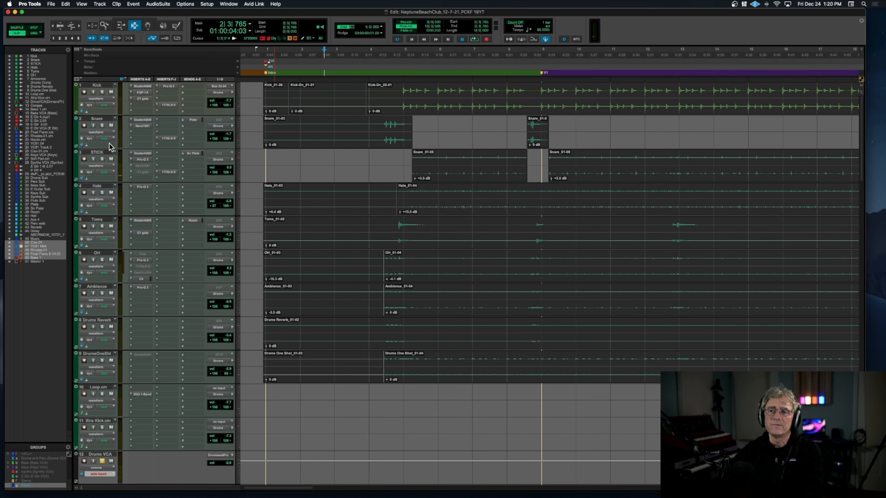
{"action": "left_click", "coordinate": [105, 119]}
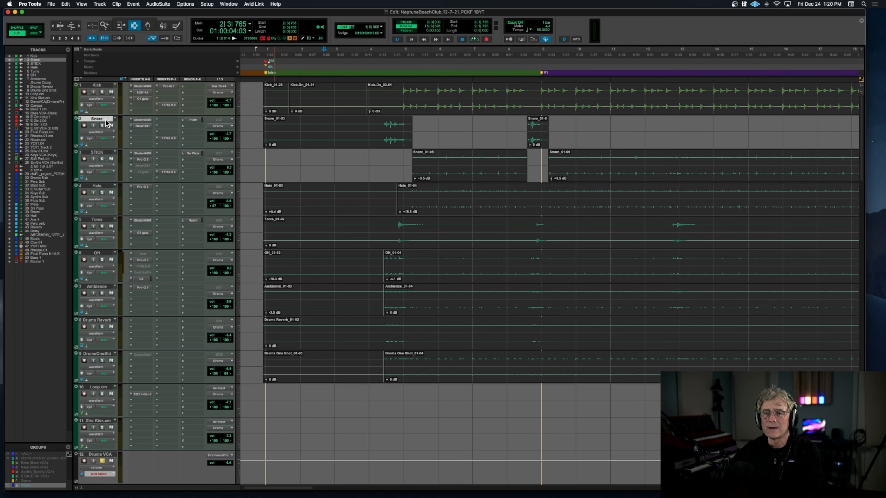
{"action": "left_click", "coordinate": [107, 153]}
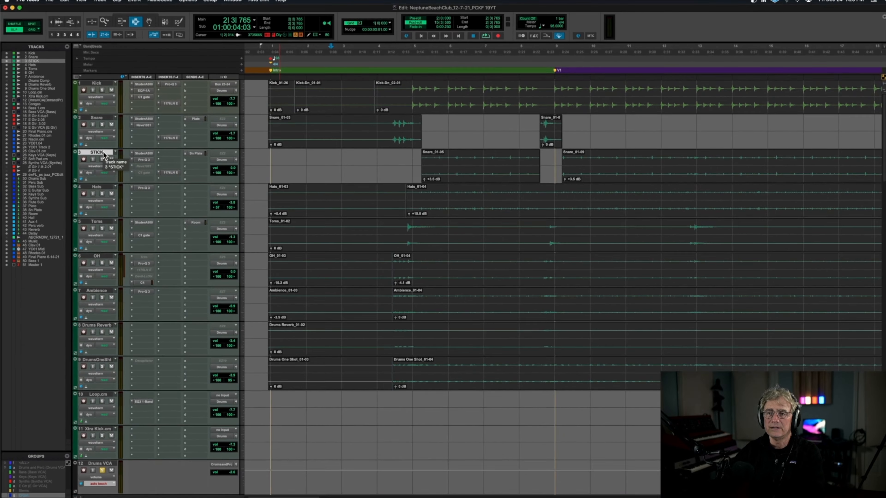
{"action": "key", "text": "ctrl+alt+Up"}
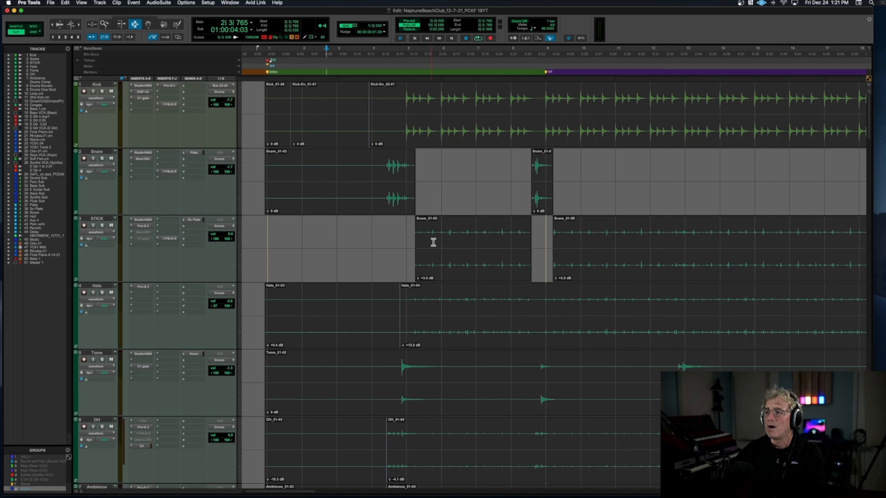
Step: Audition the Intro's STICK clip from bar 5 beat 2 with its track soloed, stop playback, and turn off the STICK solo
{"action": "double_click", "coordinate": [447, 243]}
{"action": "key", "text": "space"}
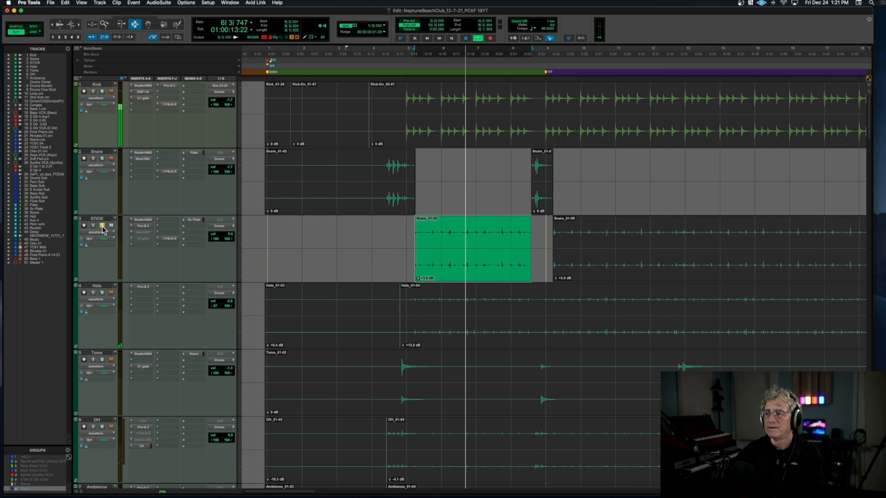
{"action": "key", "text": "space"}
{"action": "left_click", "coordinate": [103, 226]}
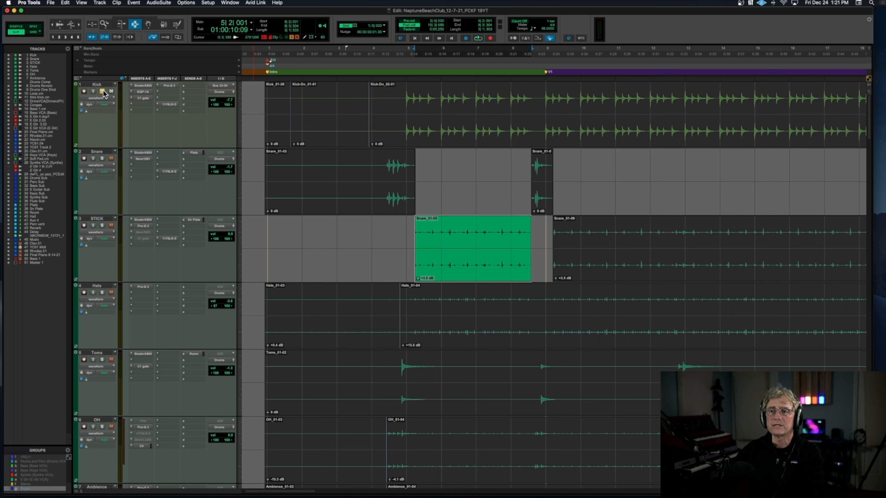
Step: Audition the soloed Kick from bar 4 beat 4, stop playback, and open its Studer A800 insert with the window clear of the inserts
{"action": "left_click", "coordinate": [403, 103]}
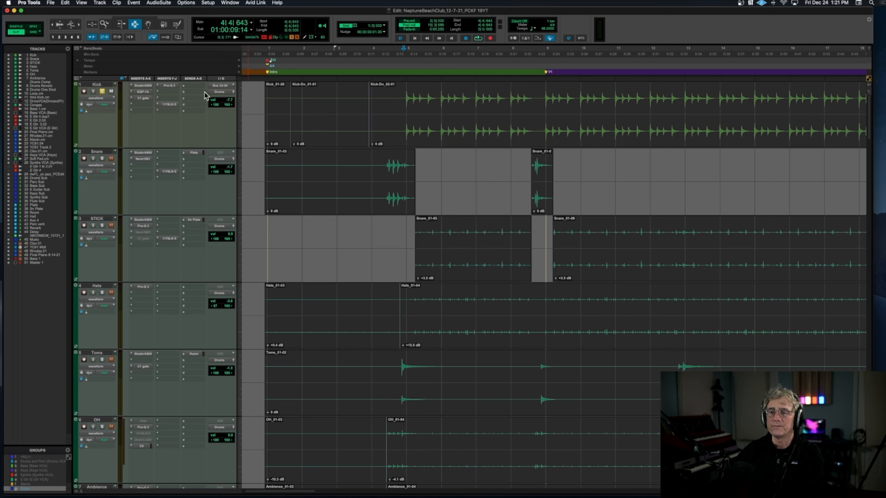
{"action": "key", "text": "space"}
{"action": "left_click", "coordinate": [139, 89]}
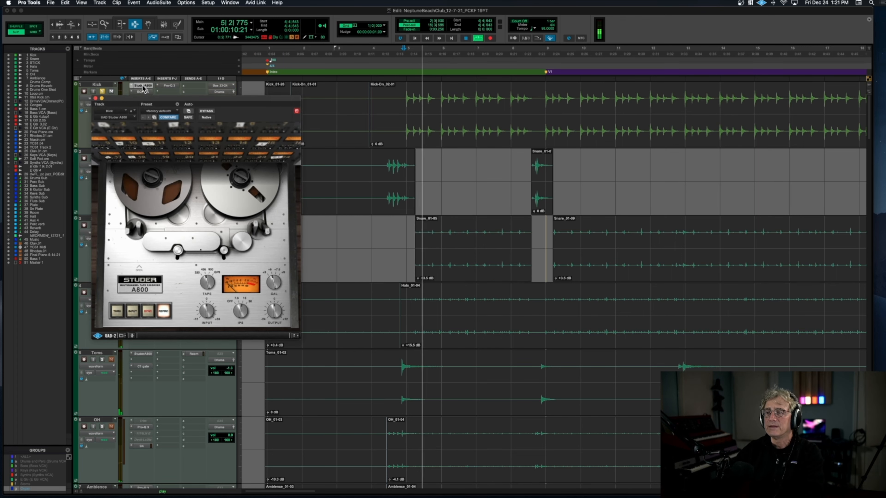
{"action": "key", "text": "space"}
{"action": "left_click_drag", "start_coordinate": [137, 97], "coordinate": [239, 102]}
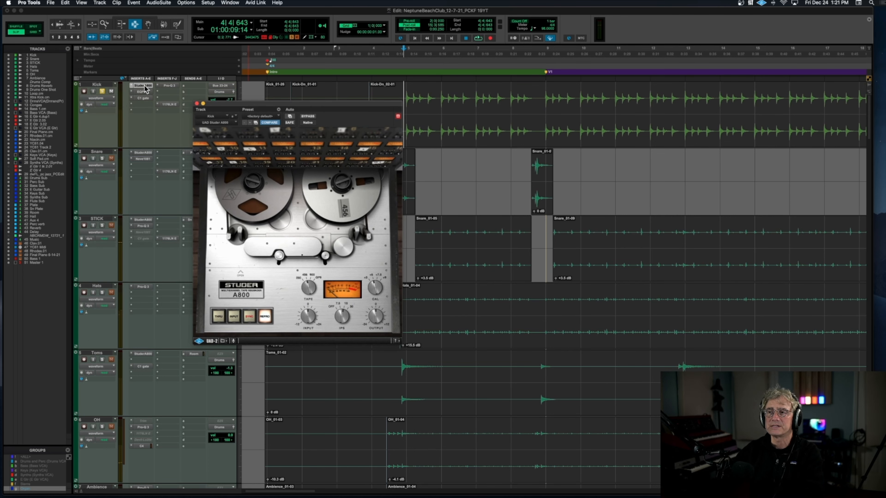
Step: Bypass the Kick's Studer A800, EQP-1A, C1 gate, Pro-Q 3 and 1176LN inserts, auditioning the dry sound from bar 4 beat 4
{"action": "scroll", "coordinate": [148, 95], "scroll_direction": "left", "scroll_amount": 2}
{"action": "right_click", "coordinate": [147, 93]}
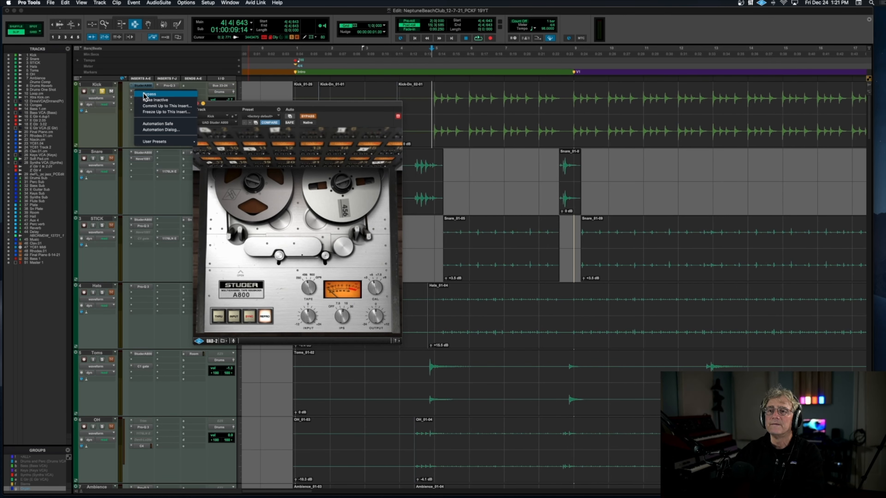
{"action": "left_click", "coordinate": [146, 95]}
{"action": "right_click", "coordinate": [143, 100]}
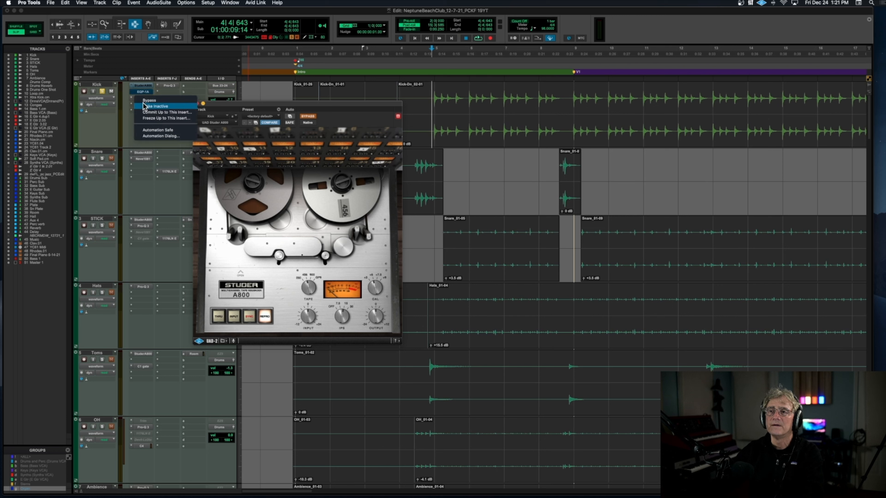
{"action": "left_click", "coordinate": [146, 100]}
{"action": "key", "text": "space"}
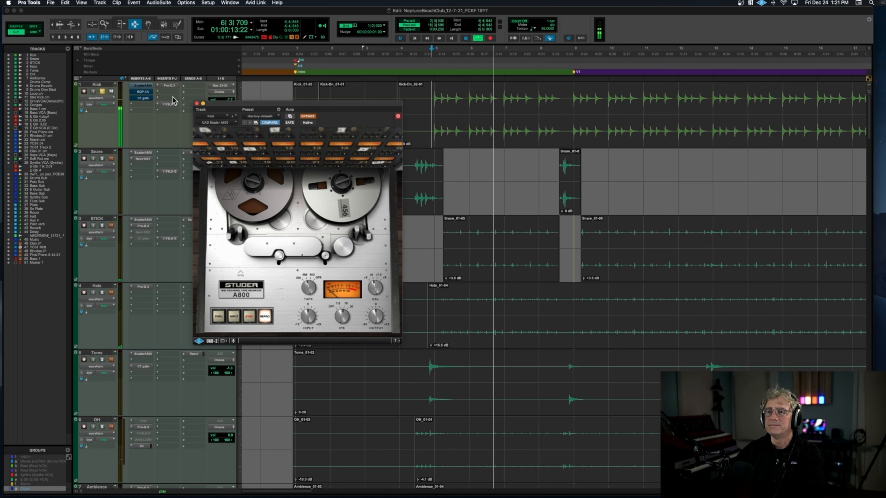
{"action": "left_click", "coordinate": [170, 86], "text": "super"}
{"action": "left_click", "coordinate": [169, 104], "text": "super"}
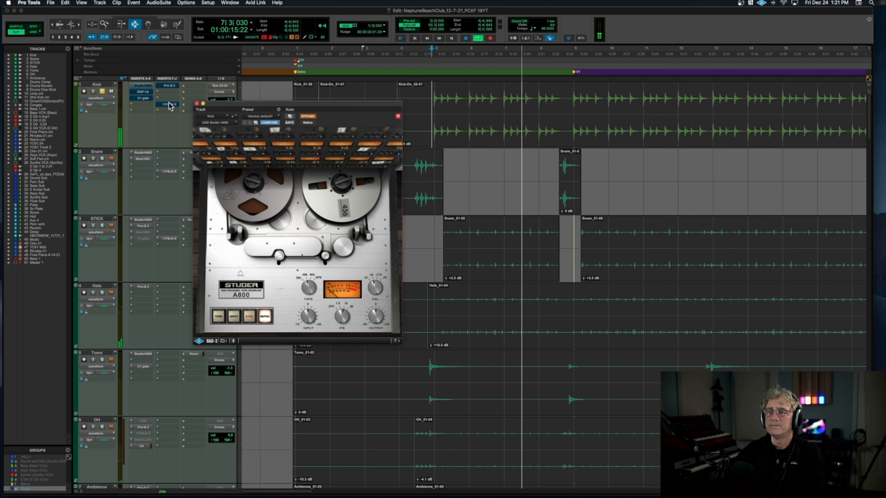
{"action": "key", "text": "space"}
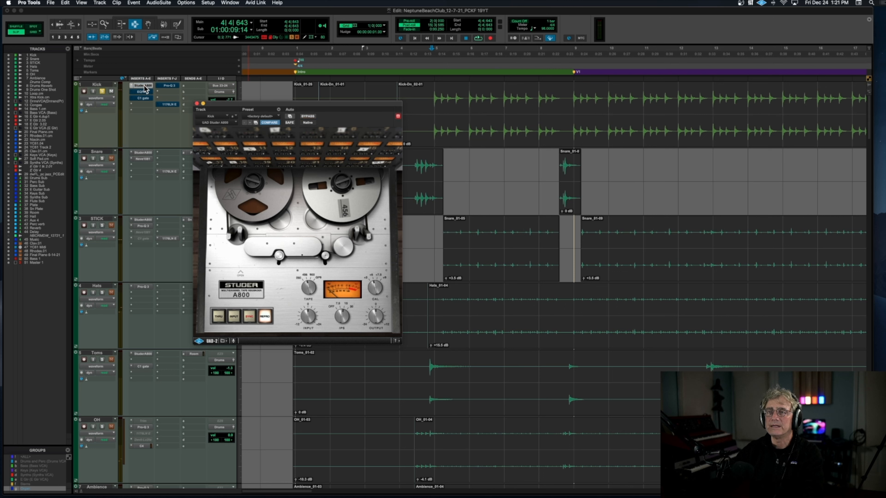
Step: Audition the Kick with the Studer A800 reactivated, and turn its Pultec EQP-1A back on for comparison
{"action": "key", "text": "space"}
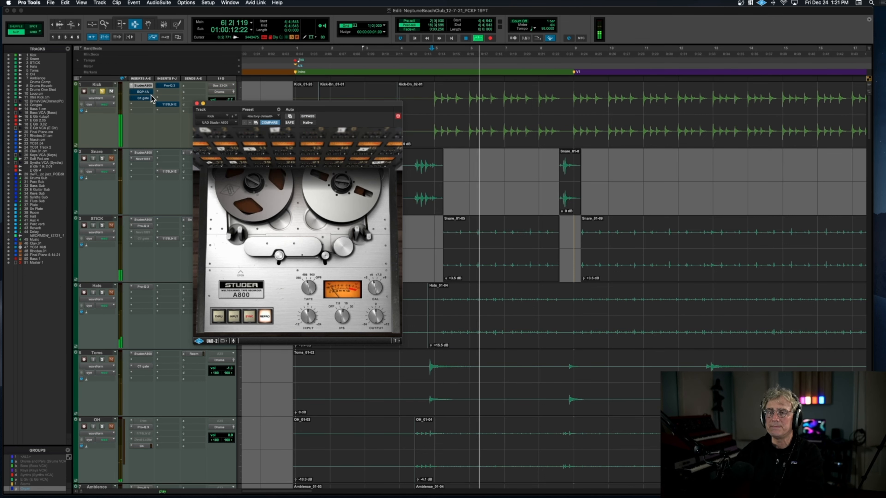
{"action": "left_click", "coordinate": [144, 92]}
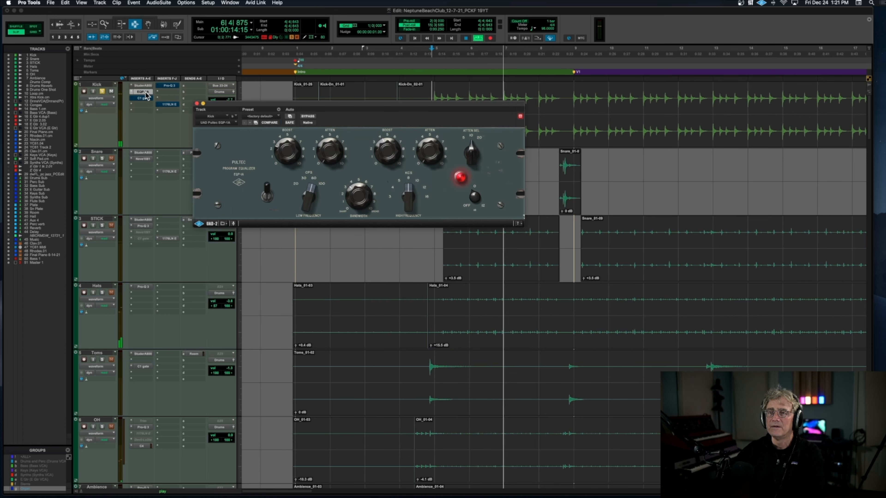
{"action": "key", "text": "space"}
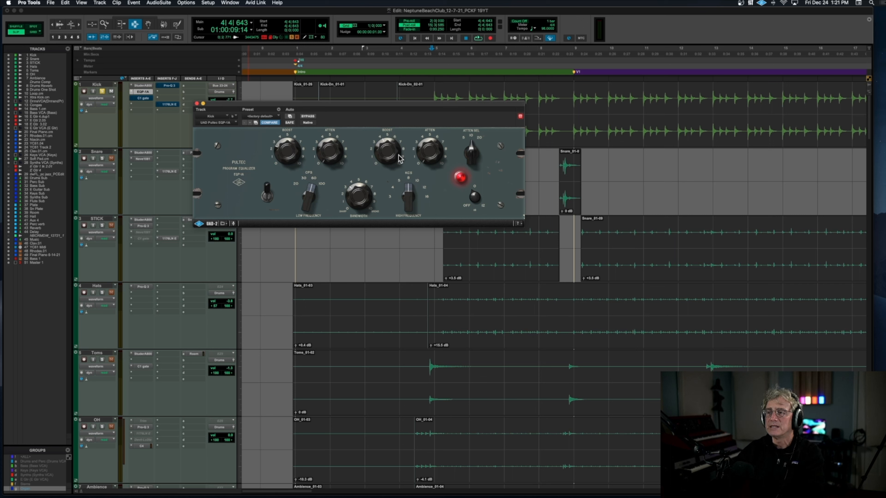
{"action": "key", "text": "space"}
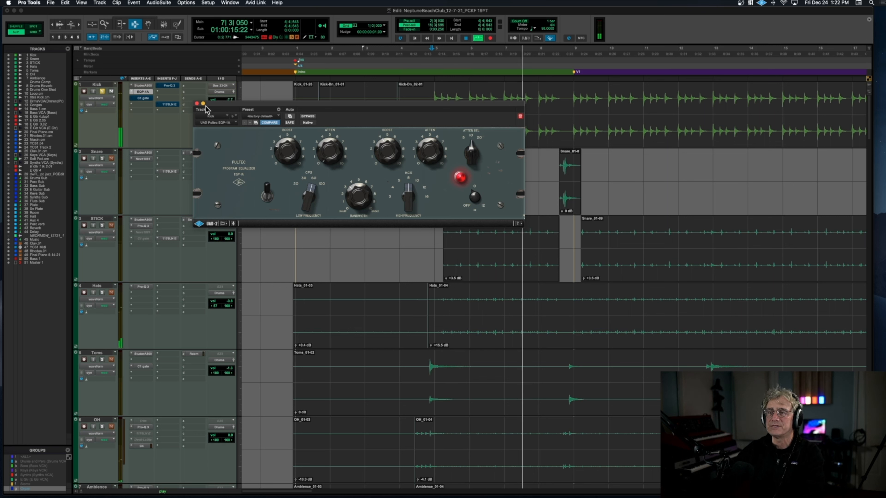
Step: Close the Kick's Pultec EQP-1A, open its C1 gate, and turn off the gate's bypass during playback
{"action": "left_click", "coordinate": [197, 104]}
{"action": "left_click", "coordinate": [143, 98]}
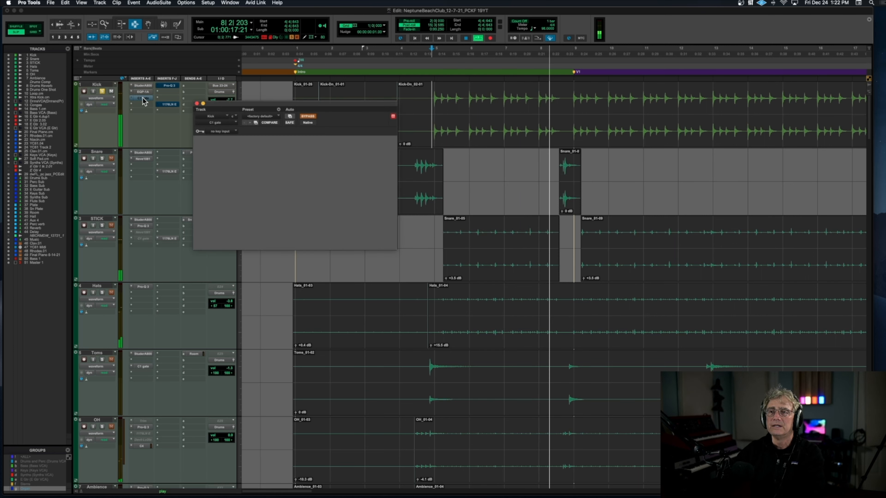
{"action": "left_click", "coordinate": [308, 116]}
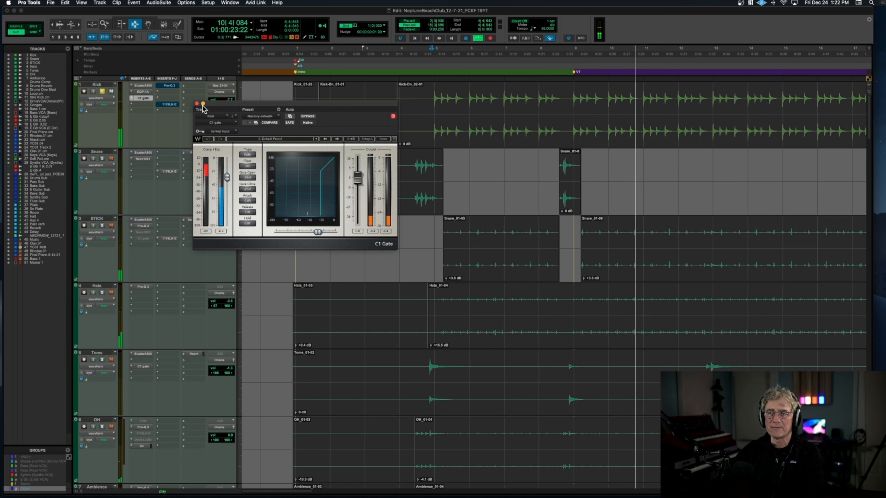
Step: Open the Kick's Pro-Q 3, compare the sound with and without it, leave it active, and stop playback
{"action": "left_click", "coordinate": [169, 86]}
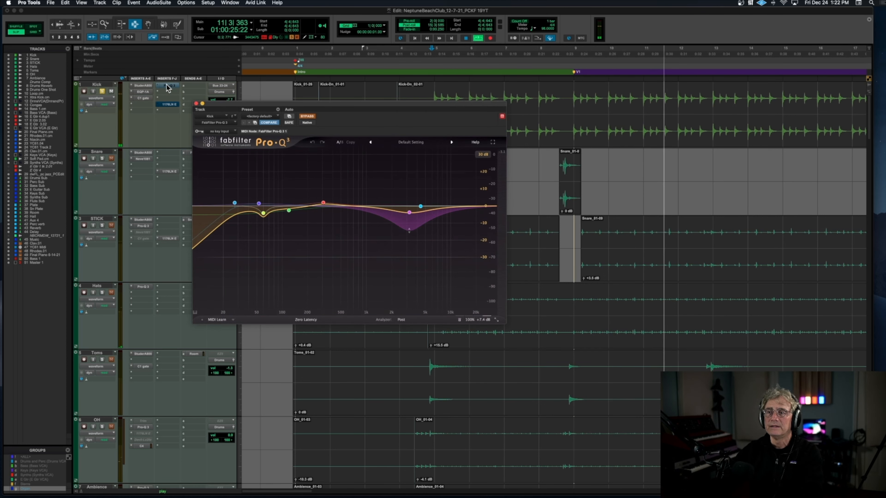
{"action": "left_click", "coordinate": [305, 116]}
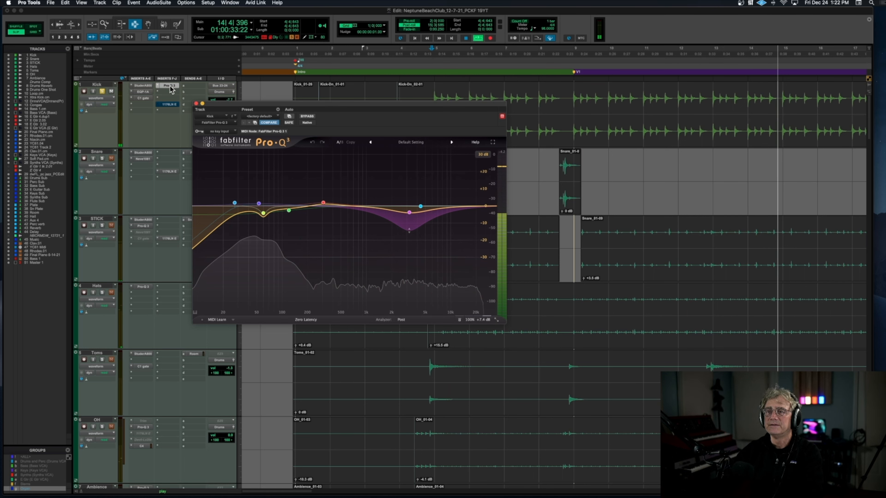
{"action": "left_click", "coordinate": [307, 117]}
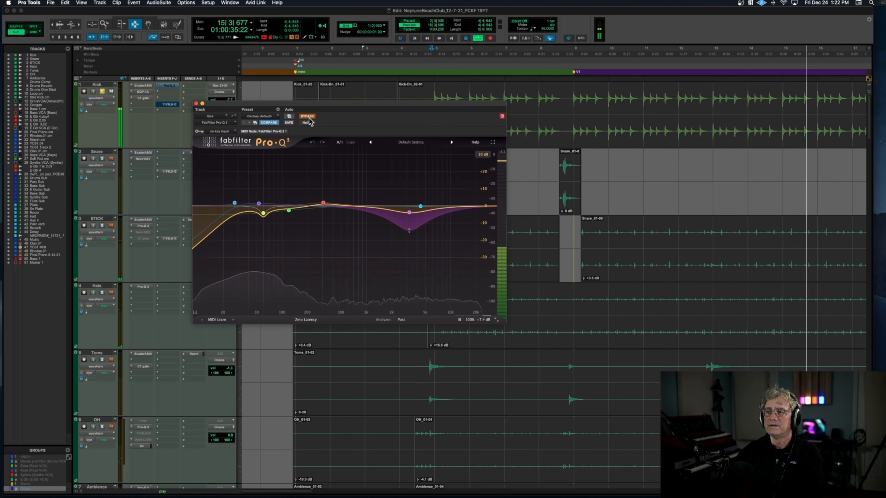
{"action": "left_click", "coordinate": [307, 117]}
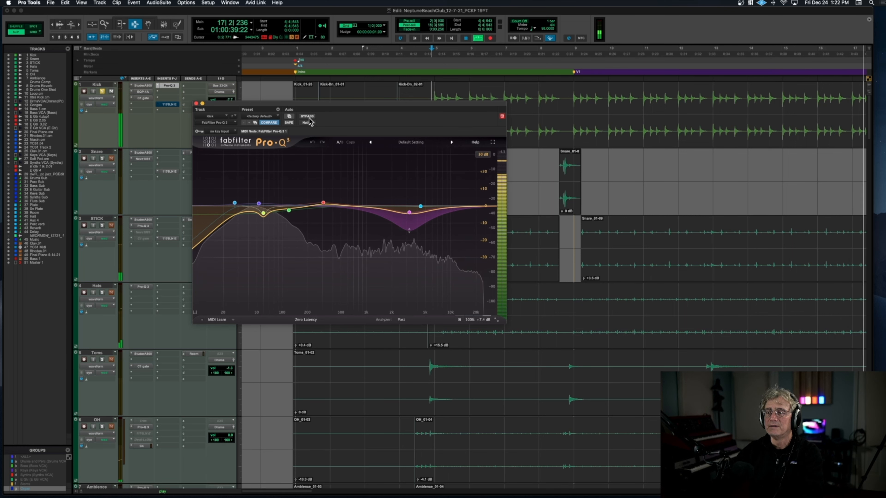
{"action": "key", "text": "space"}
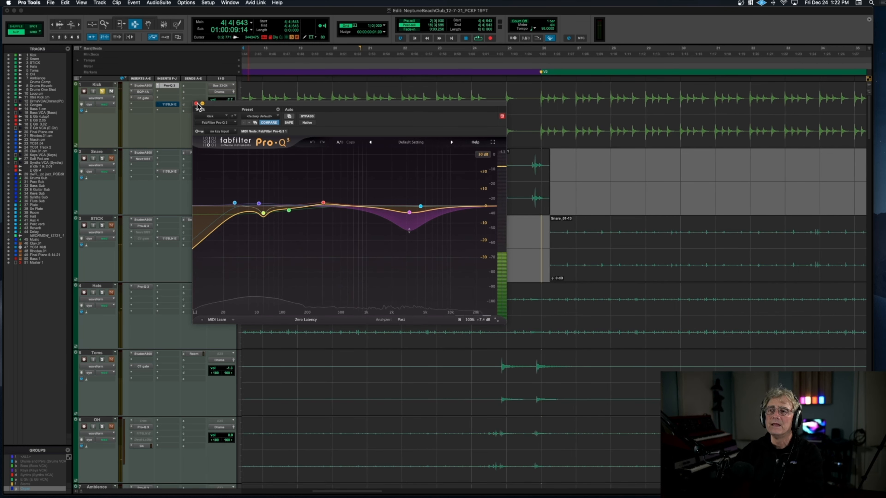
Step: Replace the Kick's Pro-Q 3 window with its 1176LN, audition the compressor reactivated, close it, and stop playback
{"action": "left_click", "coordinate": [196, 104]}
{"action": "left_click", "coordinate": [168, 105]}
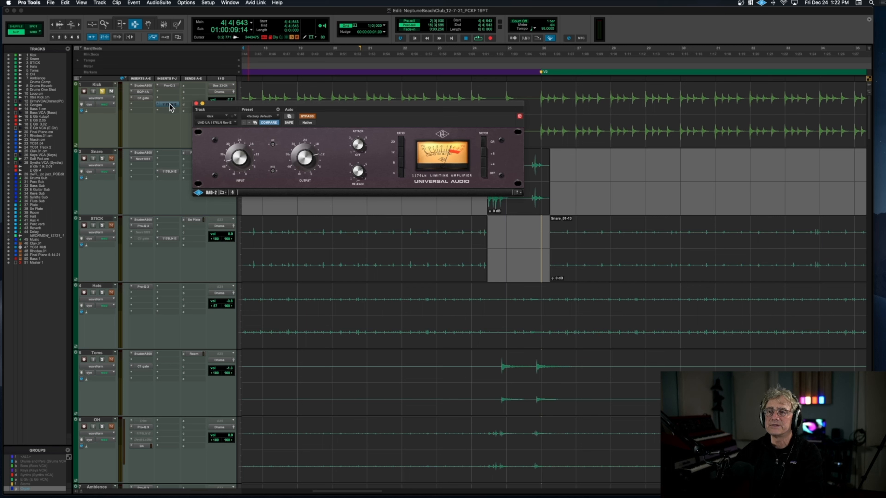
{"action": "key", "text": "space"}
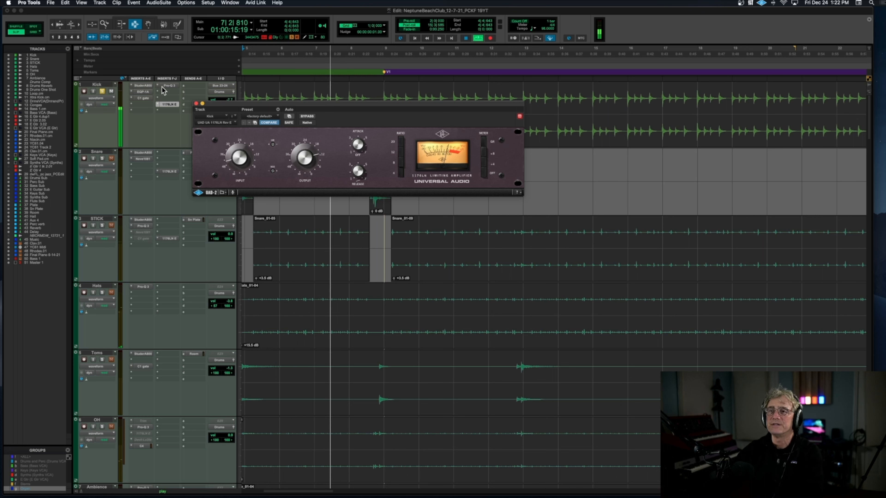
{"action": "left_click", "coordinate": [196, 104]}
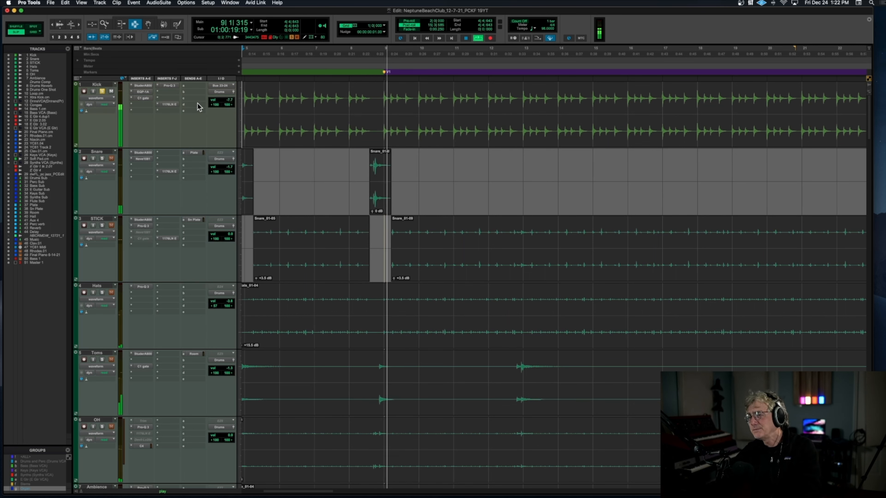
{"action": "key", "text": "space"}
Step: Solo the Snare with its inserts bypassed, and open its Studer A800 with the window moved clear of the snare hits
{"action": "left_click", "coordinate": [102, 159]}
{"action": "scroll", "coordinate": [289, 169], "scroll_direction": "left", "scroll_amount": 5}
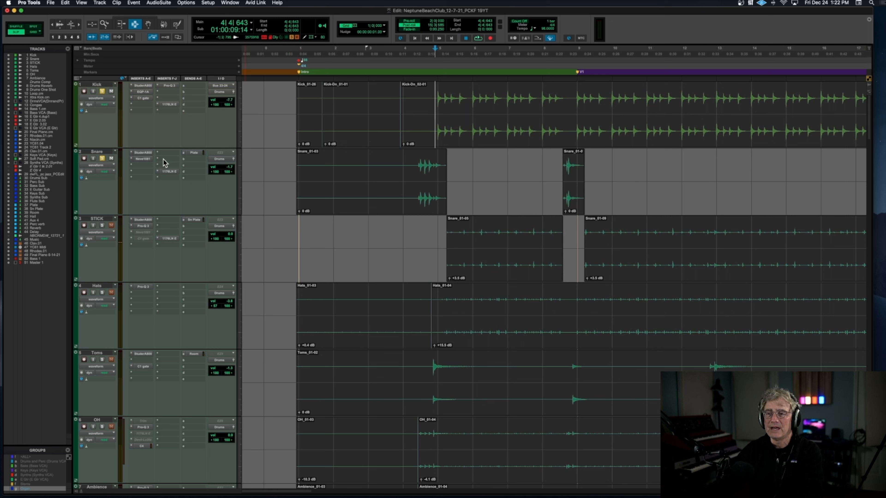
{"action": "left_click", "coordinate": [143, 152]}
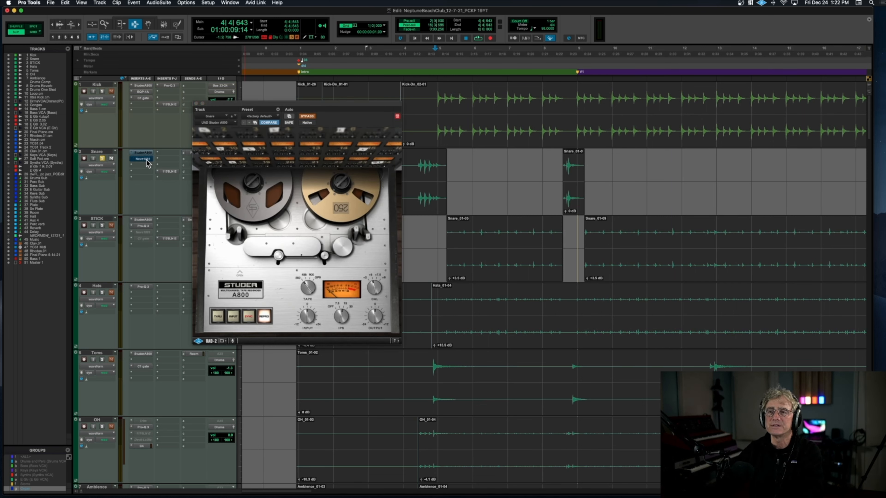
{"action": "left_click_drag", "start_coordinate": [219, 108], "coordinate": [459, 214]}
Step: Audition the soloed Snare's opening hits with its Studer A800 bypassed and active, leave it active, and stop playback
{"action": "key", "text": "space"}
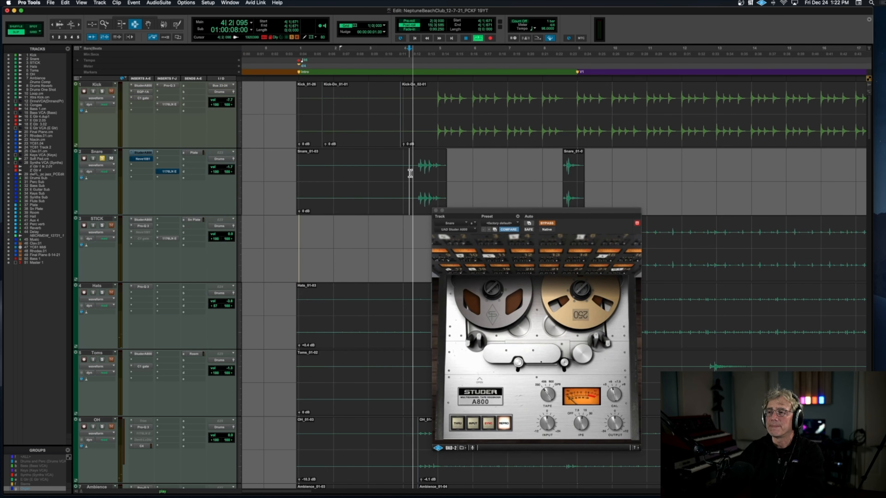
{"action": "key", "text": "space"}
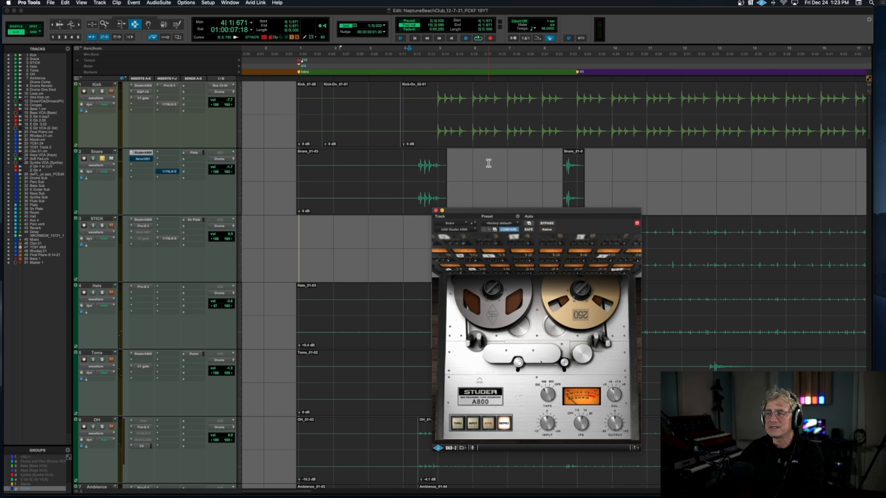
{"action": "key", "text": "space"}
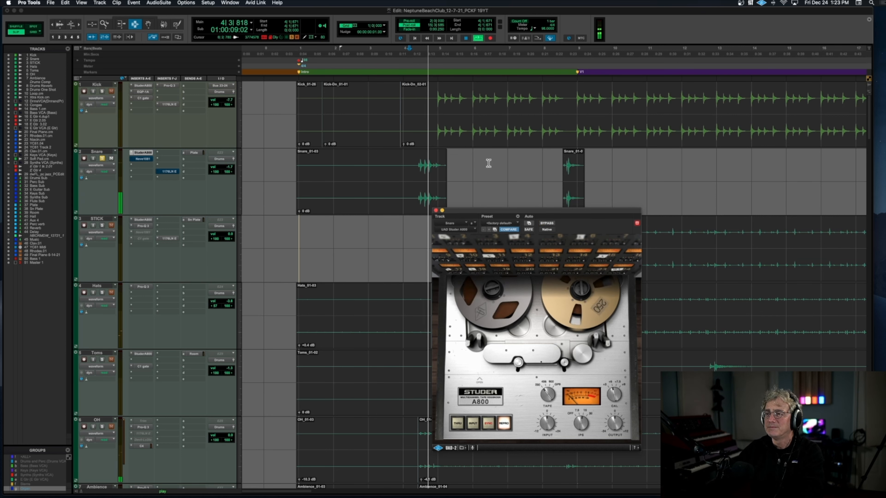
{"action": "key", "text": "space"}
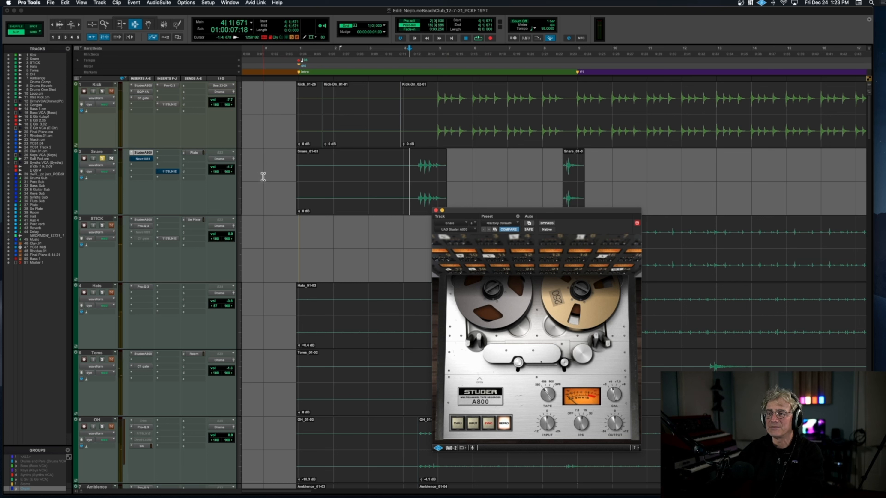
{"action": "key", "text": "space"}
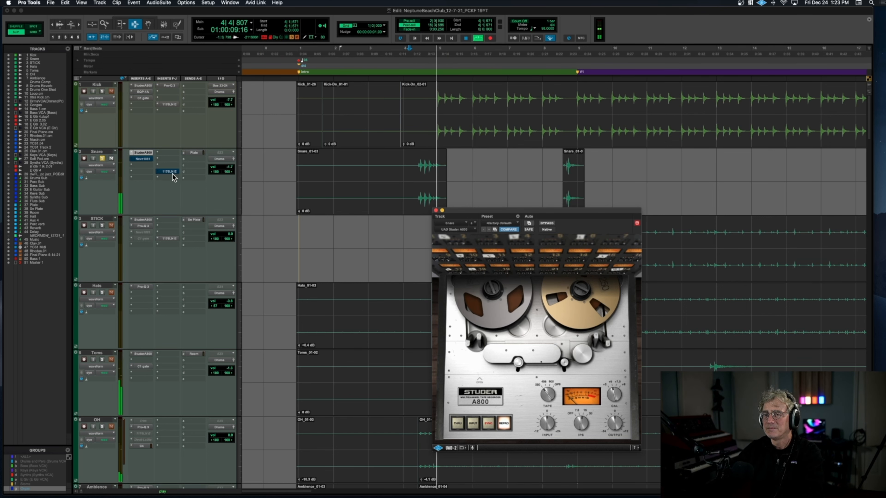
{"action": "key", "text": "space"}
Step: Open and close the Snare's Neve 1081, and replay the hits with the EQ bypassed and active, leaving it active
{"action": "left_click", "coordinate": [143, 159]}
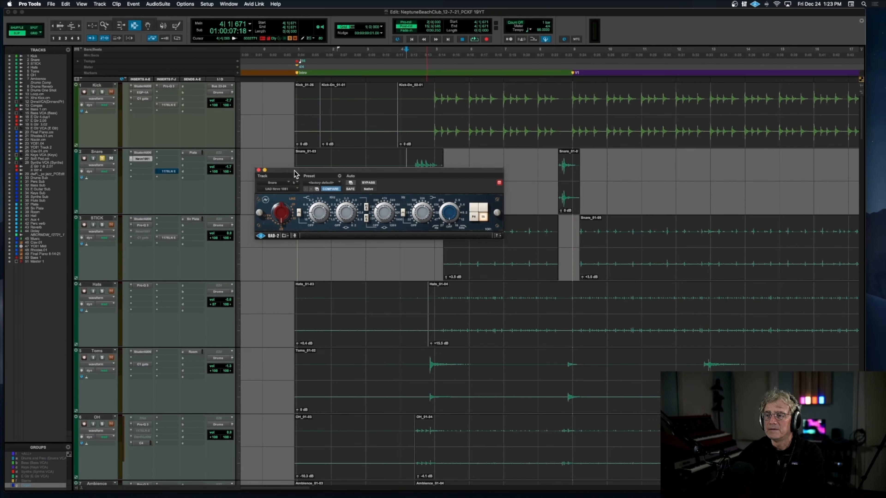
{"action": "left_click", "coordinate": [258, 170]}
{"action": "key", "text": "space"}
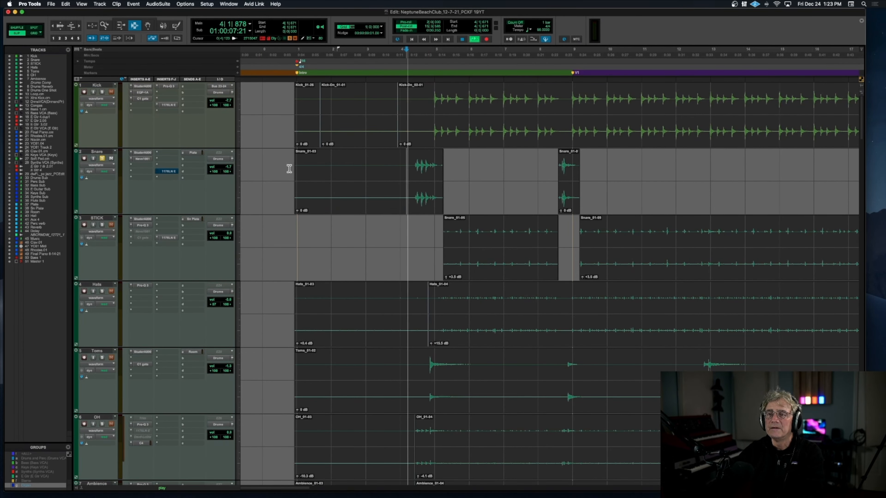
{"action": "key", "text": "space"}
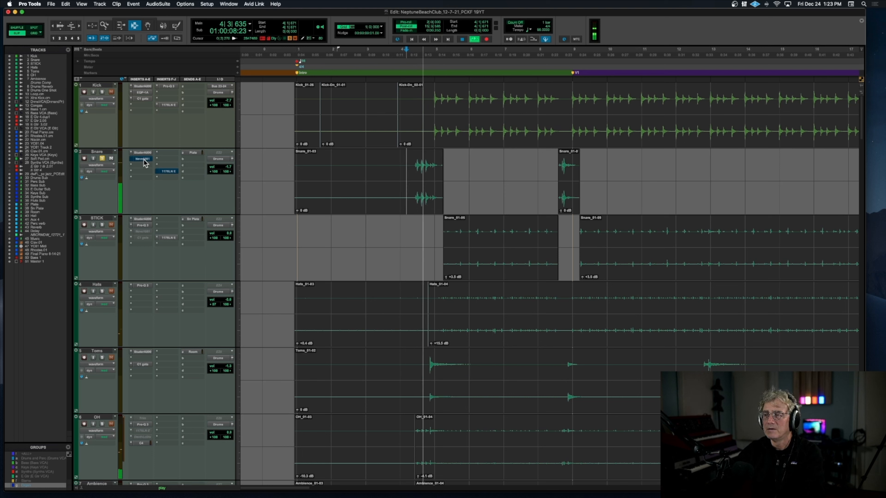
{"action": "key", "text": "space"}
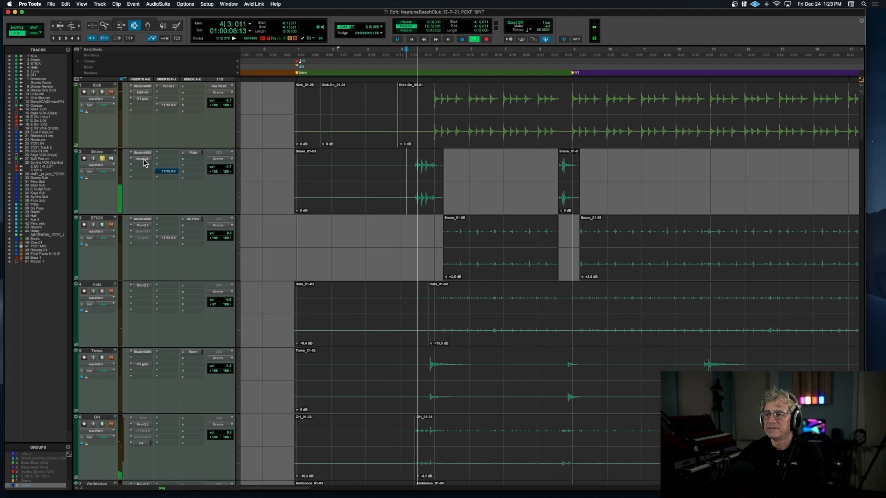
Step: Open the Snare's 1176LN Rev E, audition the hits with the compressor reactivated, and close its window
{"action": "key", "text": "space"}
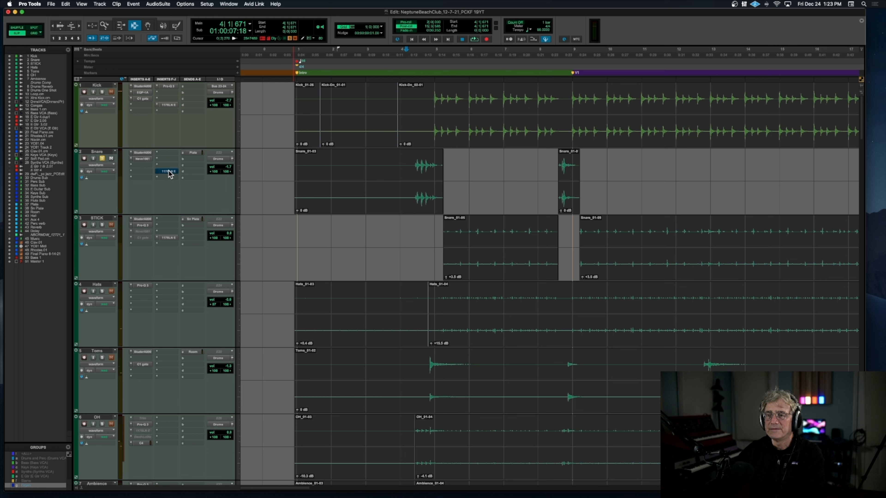
{"action": "left_click", "coordinate": [169, 172]}
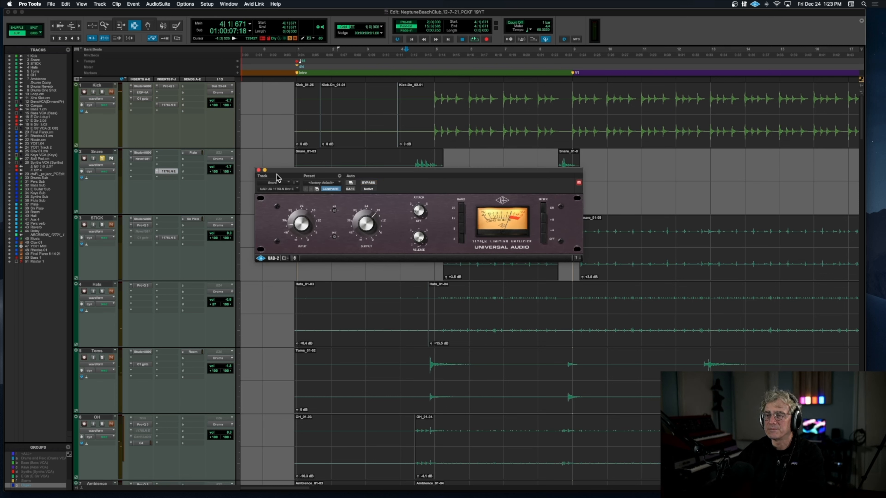
{"action": "left_click", "coordinate": [258, 171]}
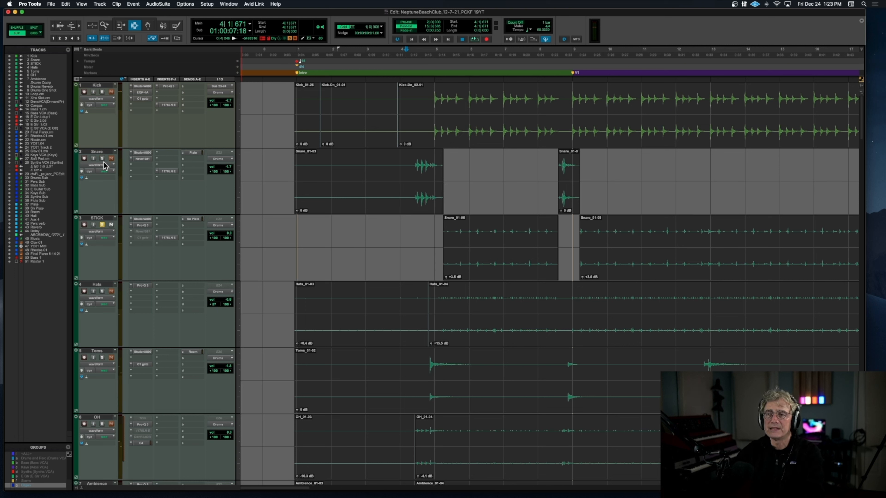
Step: Open the soloed STICK track's Studer A800, play from bar 6 with the other inserts bypassed, and compare the tape plug-in bypassed and active
{"action": "left_click", "coordinate": [147, 220]}
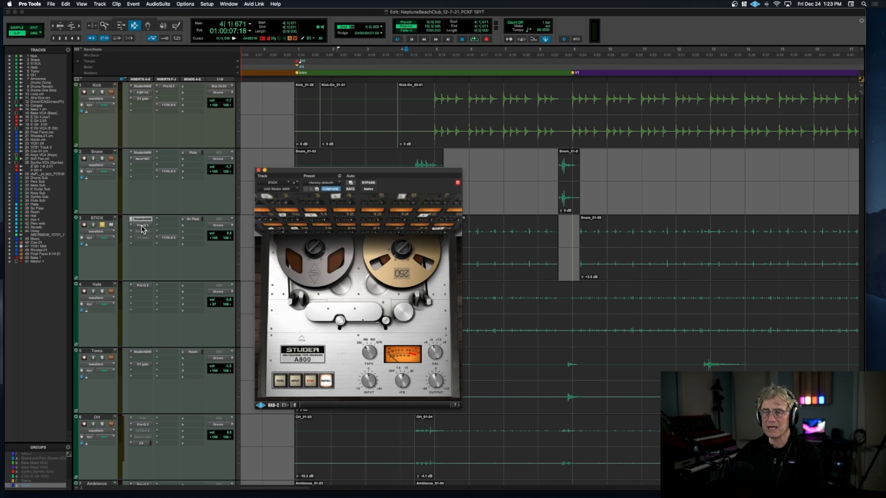
{"action": "left_click", "coordinate": [469, 212]}
{"action": "key", "text": "space"}
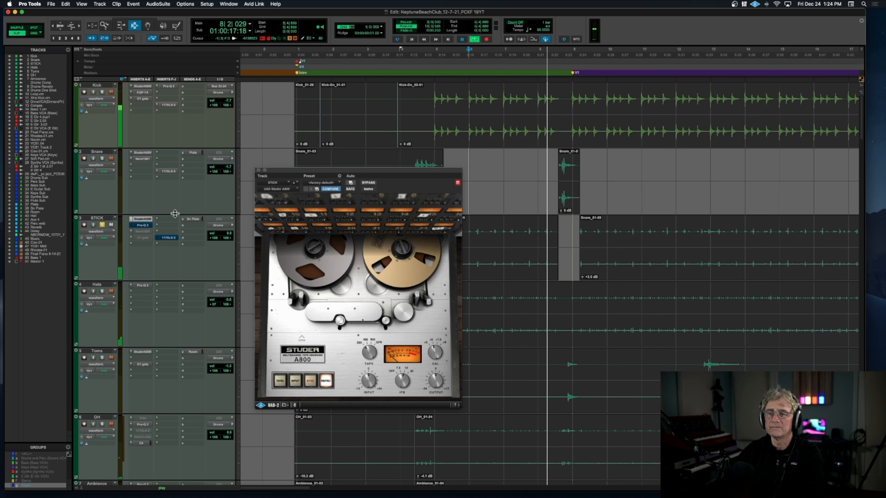
{"action": "key", "text": "space"}
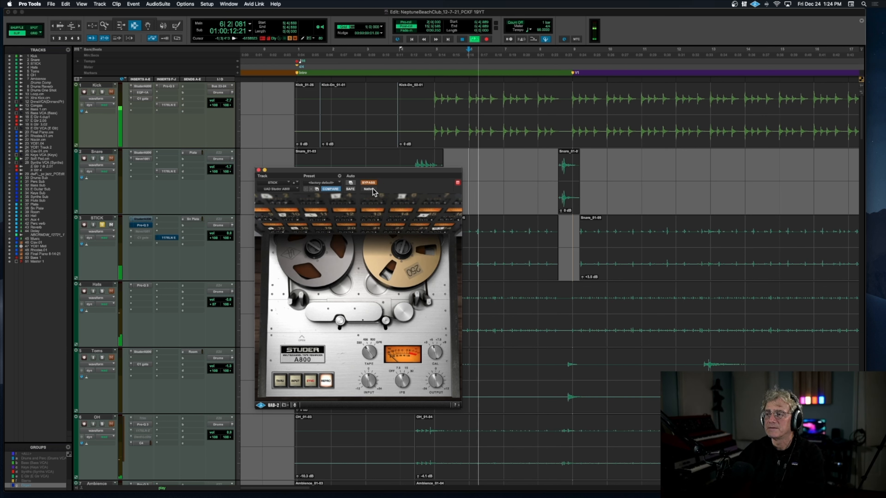
{"action": "left_click", "coordinate": [366, 183]}
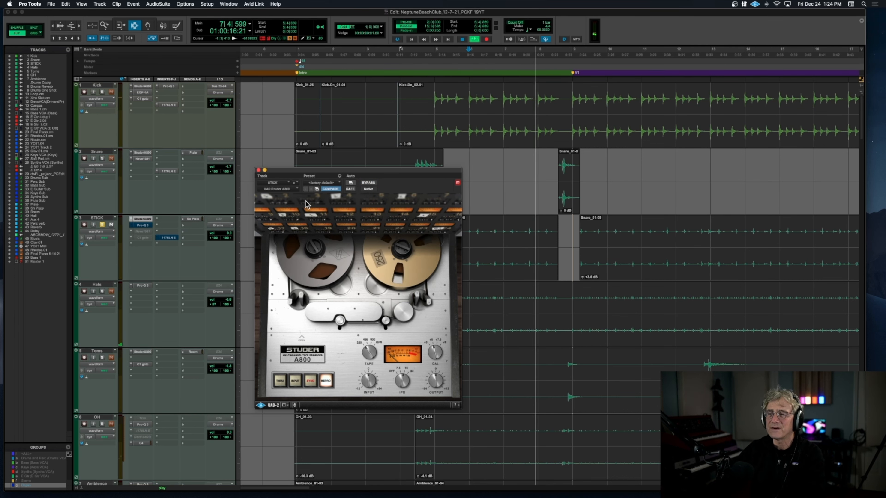
Step: Open STICK's Pro-Q 3, compare the sound with the EQ bypassed and active, leave it active, and close it
{"action": "left_click", "coordinate": [147, 226]}
{"action": "key", "text": "space"}
{"action": "key", "text": "space"}
{"action": "left_click", "coordinate": [367, 183]}
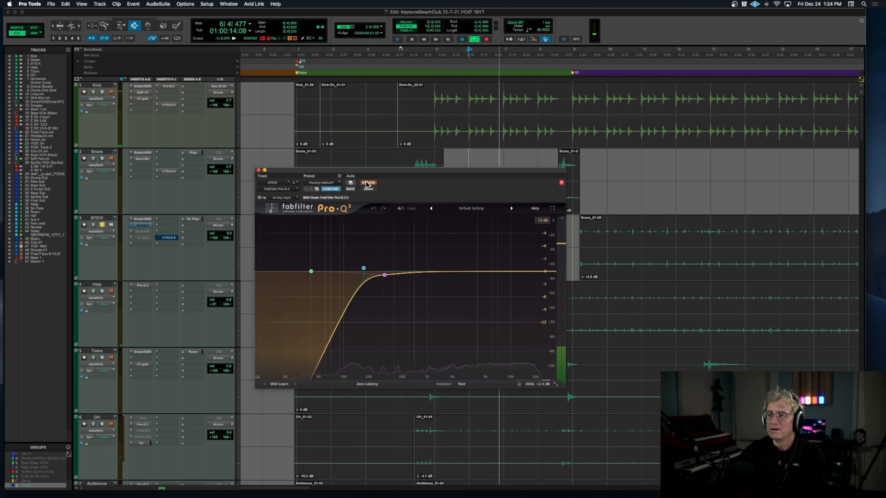
{"action": "left_click", "coordinate": [367, 183]}
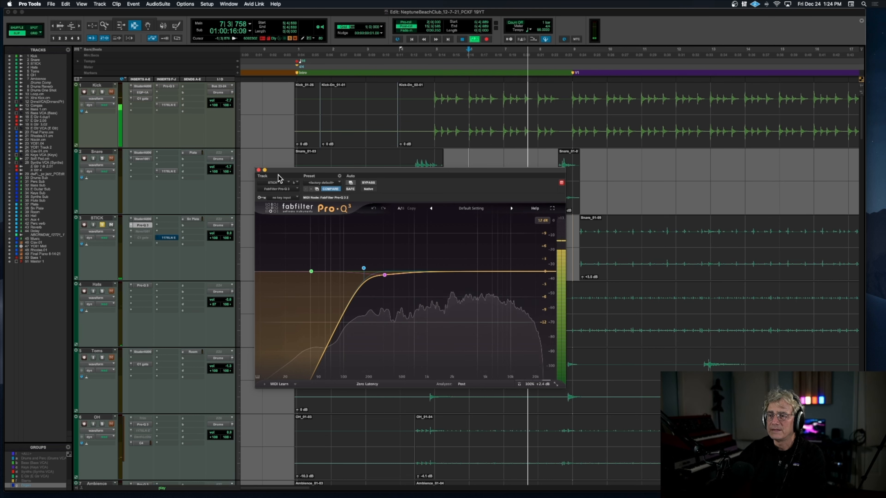
{"action": "left_click", "coordinate": [258, 170]}
Step: Open STICK's 1176LN Rev E, audition the stick hits with the compressor reactivated, close it, and stop playback
{"action": "key", "text": "space"}
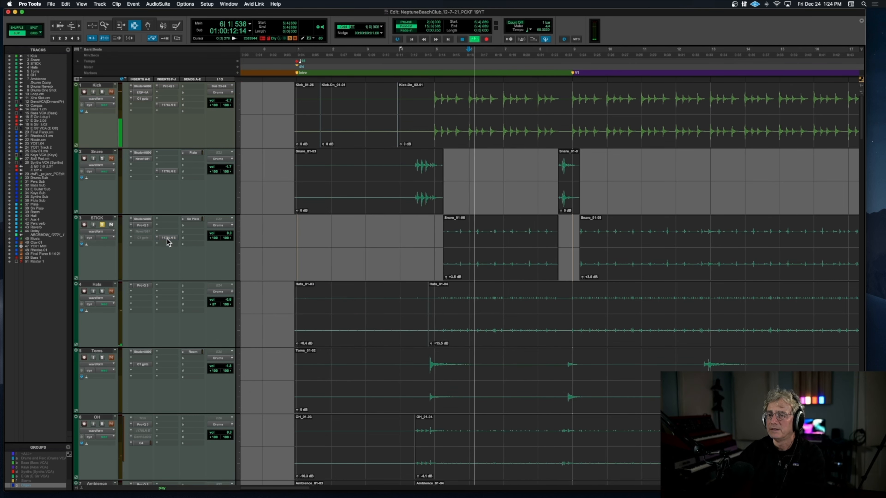
{"action": "left_click", "coordinate": [167, 239]}
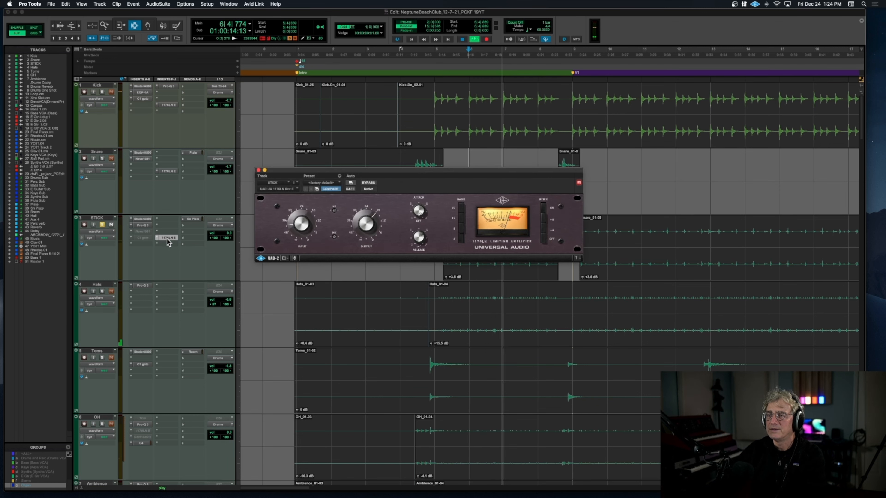
{"action": "scroll", "coordinate": [165, 237], "scroll_direction": "down", "scroll_amount": 3}
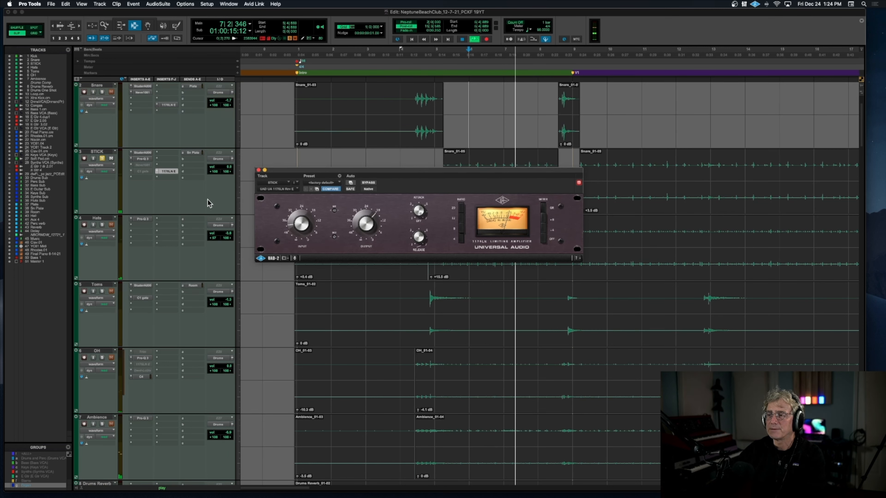
{"action": "left_click", "coordinate": [258, 171]}
{"action": "key", "text": "space"}
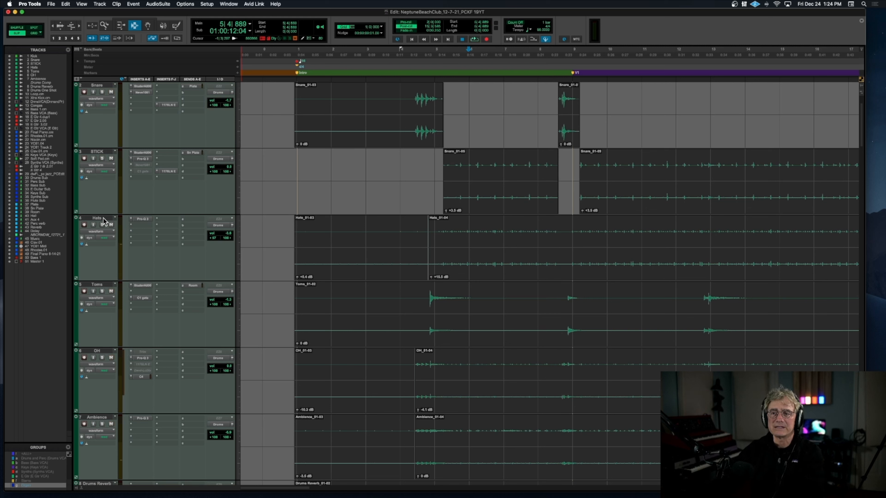
Step: Open the soloed Hats' Pro-Q 3, compare the sound with the EQ active and bypassed, close it, and stop playback
{"action": "left_click", "coordinate": [142, 220]}
{"action": "key", "text": "space"}
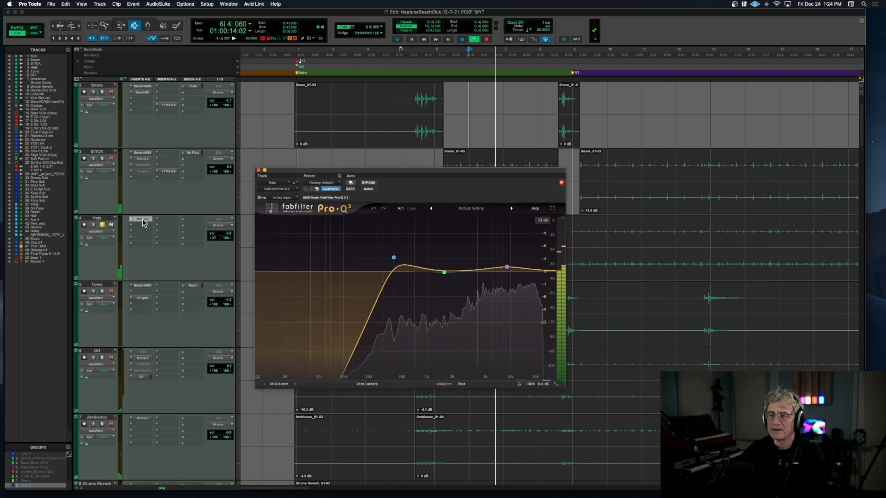
{"action": "left_click", "coordinate": [366, 183]}
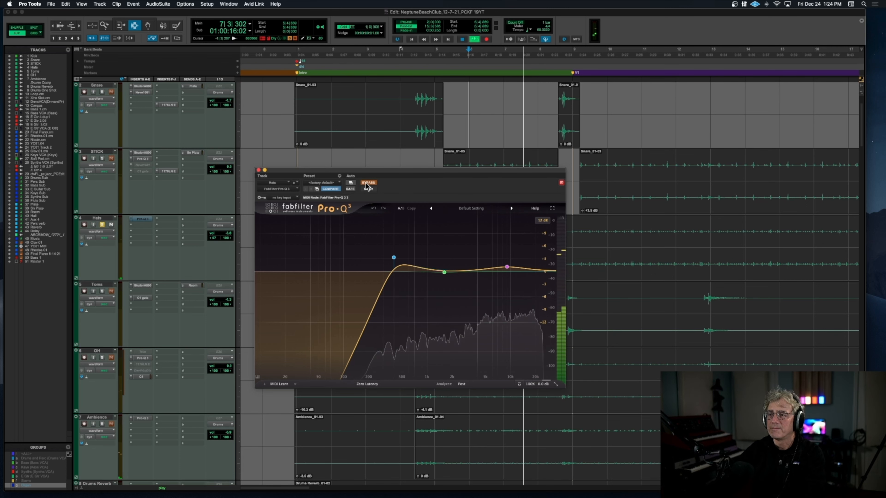
{"action": "left_click", "coordinate": [259, 170]}
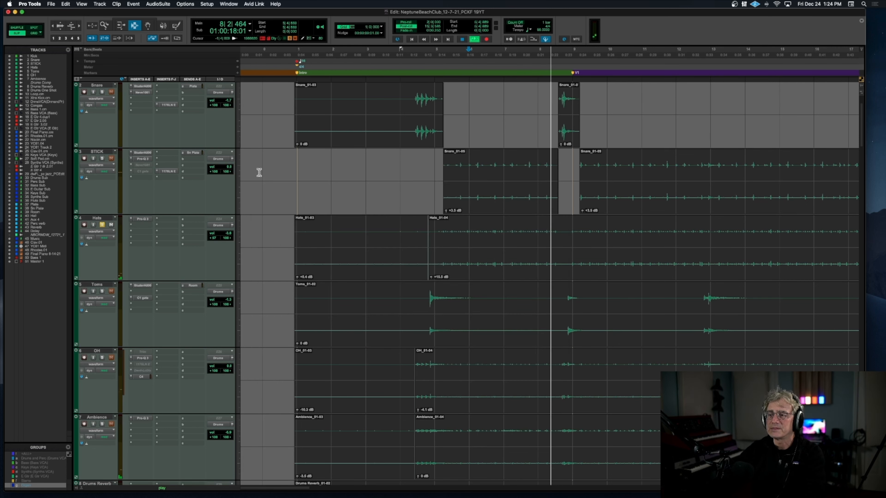
{"action": "key", "text": "space"}
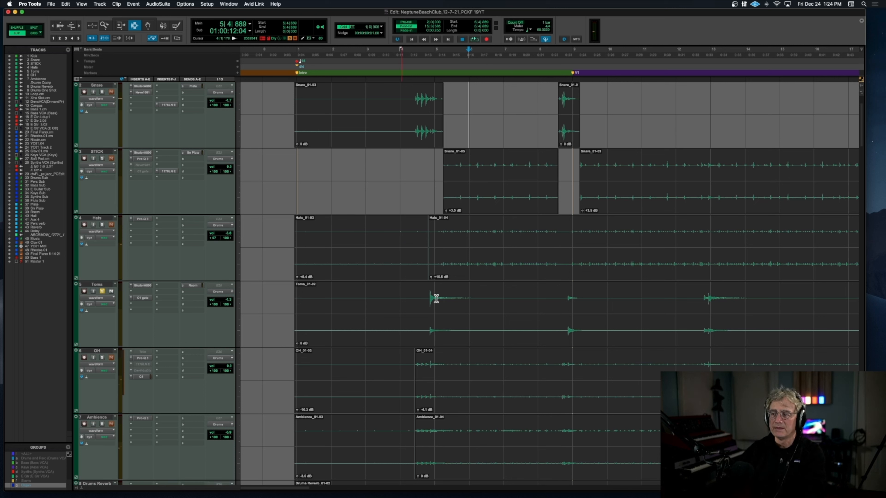
Step: Audition the soloed Toms from just before the first hit, examine their Studer A800 and C1 gate, and close the gate
{"action": "key", "text": "space"}
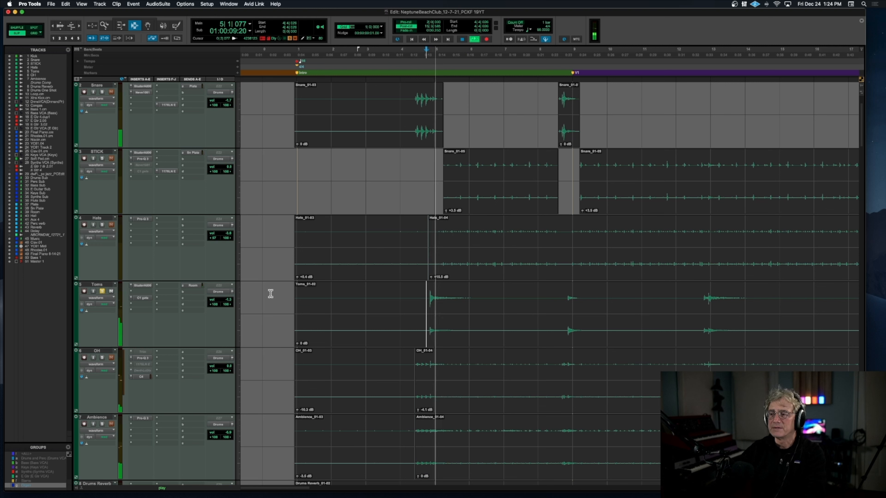
{"action": "key", "text": "space"}
{"action": "left_click", "coordinate": [145, 285]}
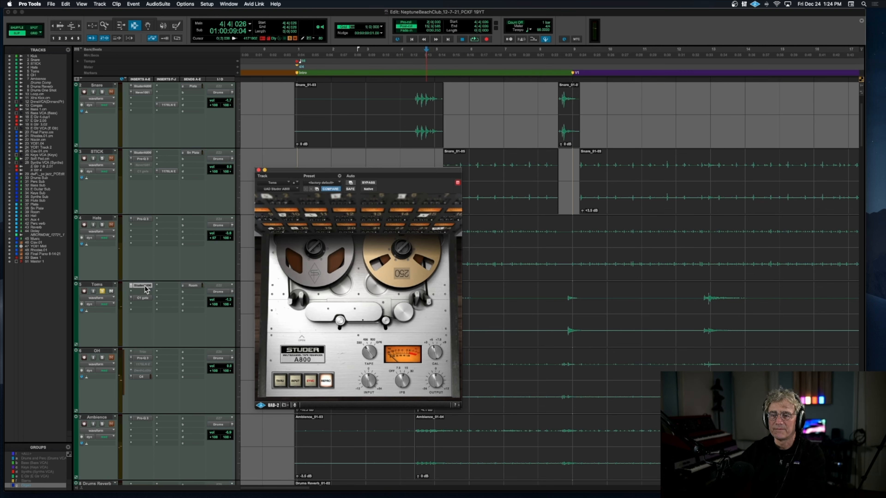
{"action": "key", "text": "space"}
{"action": "key", "text": "space"}
{"action": "left_click", "coordinate": [142, 298]}
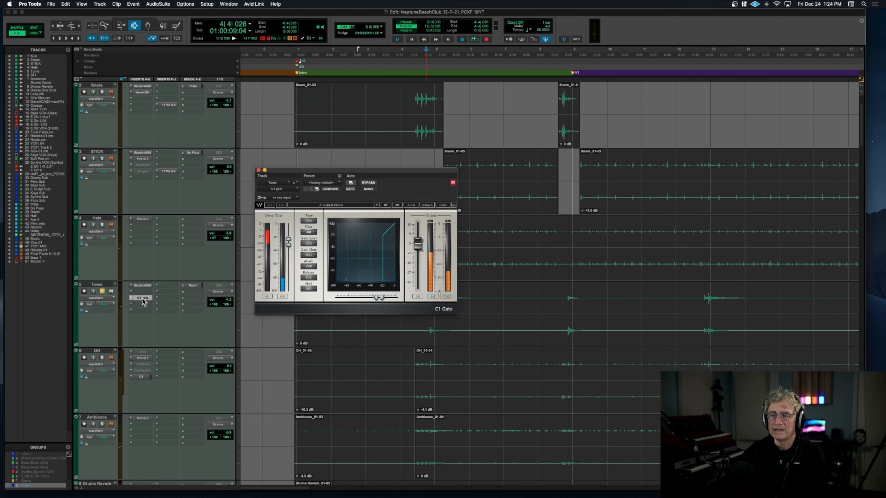
{"action": "left_click", "coordinate": [258, 170]}
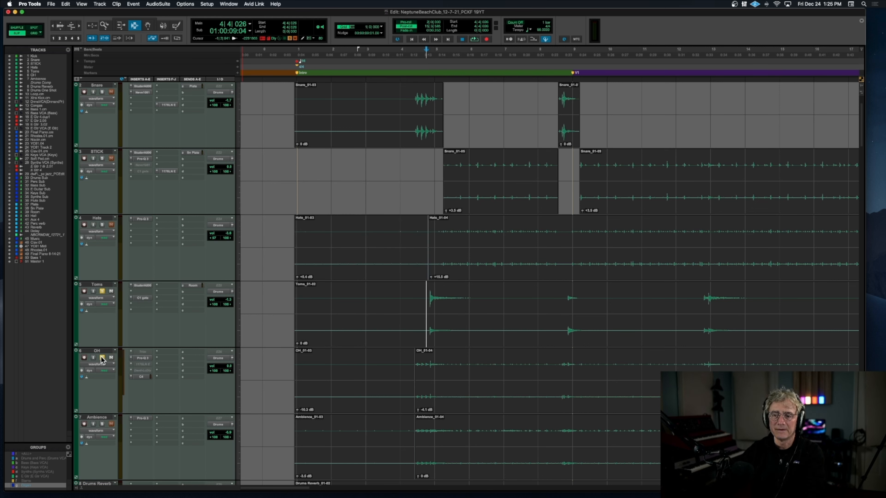
Step: Play the soloed OH track while examining its Pro-Q 3 and C4 multiband processor, closing each window
{"action": "key", "text": "space"}
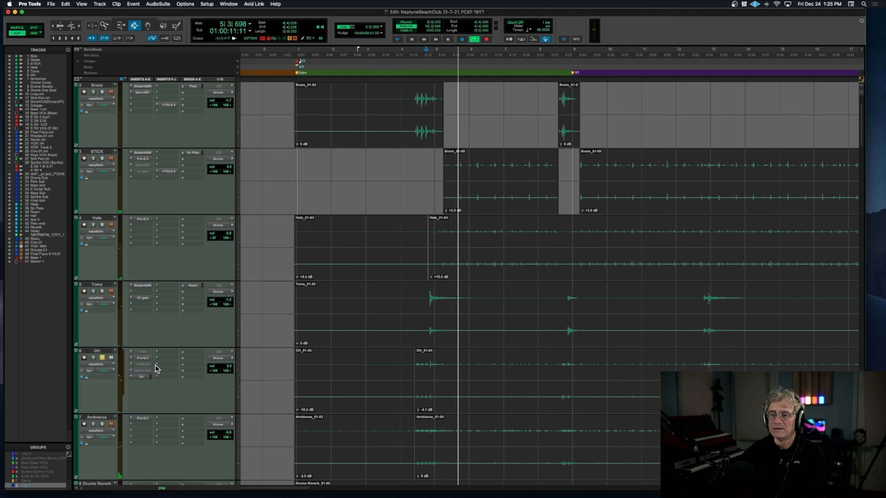
{"action": "left_click", "coordinate": [142, 359]}
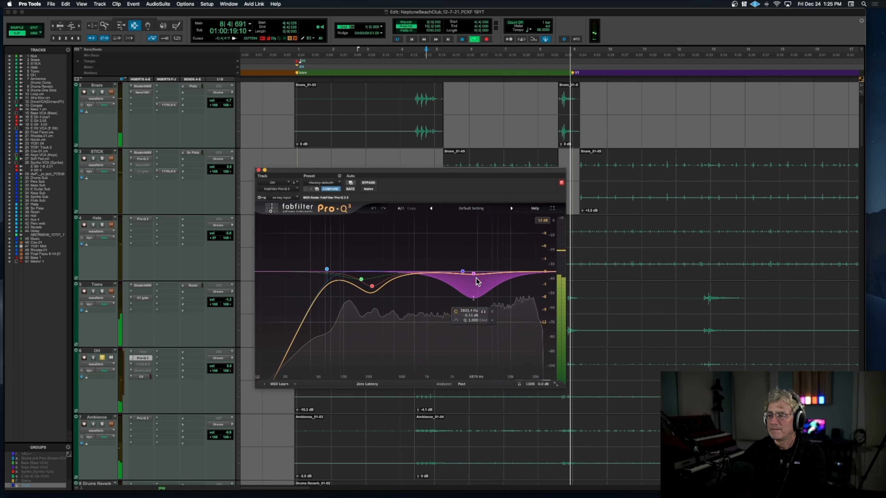
{"action": "left_click", "coordinate": [258, 171]}
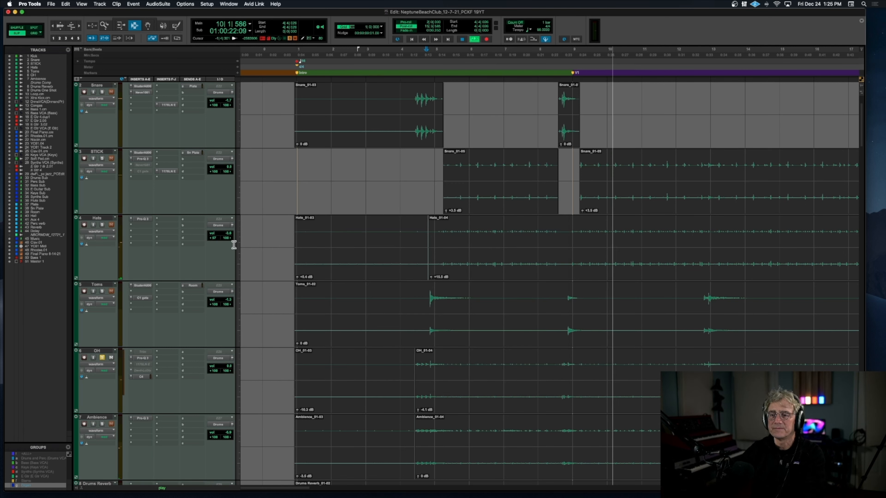
{"action": "left_click", "coordinate": [140, 377]}
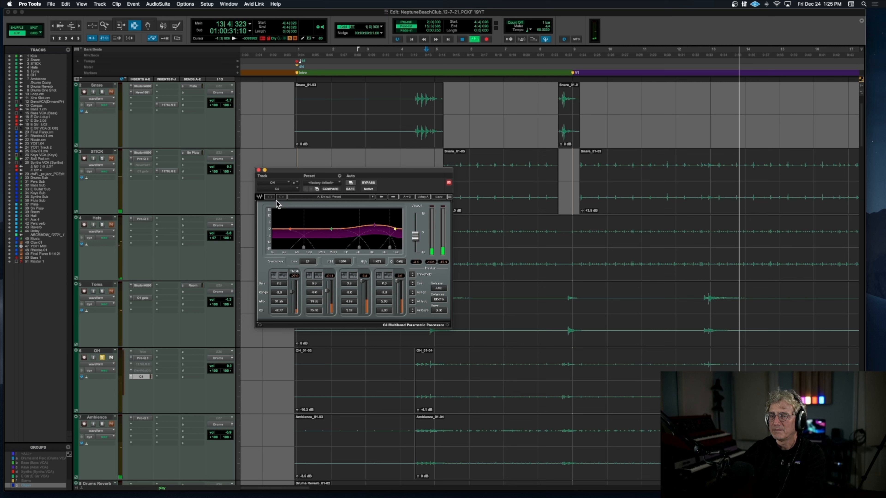
{"action": "left_click", "coordinate": [259, 171]}
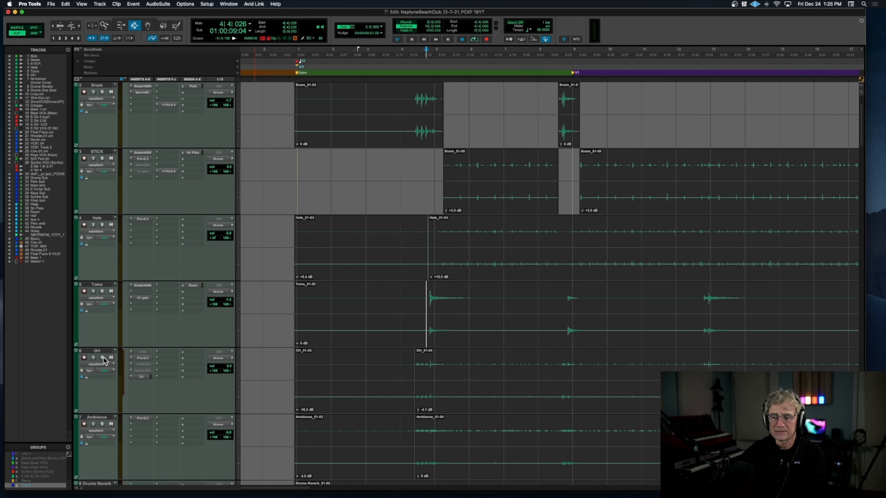
Step: Audition the soloed Loop.cm clip at V2 with its EQ3 1-Band open, checking the EQ bypass, and stop playback with the track unsoloed
{"action": "scroll", "coordinate": [126, 385], "scroll_direction": "down", "scroll_amount": 5}
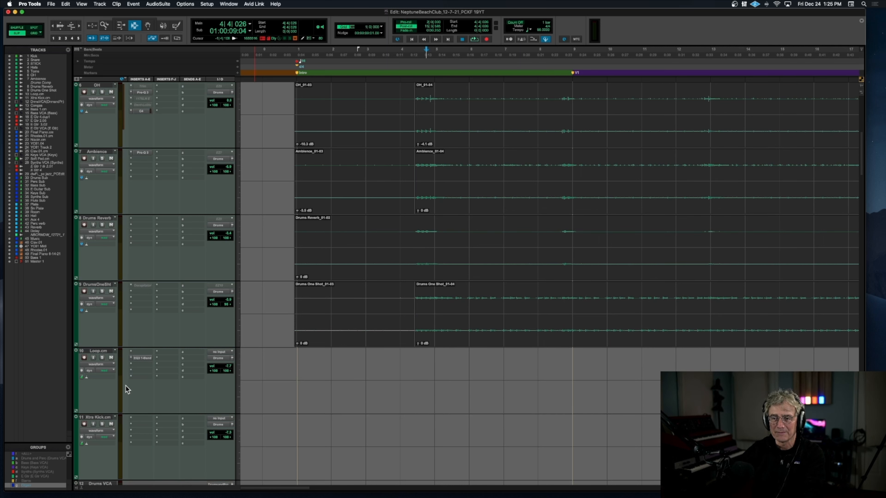
{"action": "key", "text": "r"}
{"action": "key", "text": "r"}
{"action": "double_click", "coordinate": [475, 394]}
{"action": "key", "text": "space"}
{"action": "left_click", "coordinate": [144, 359]}
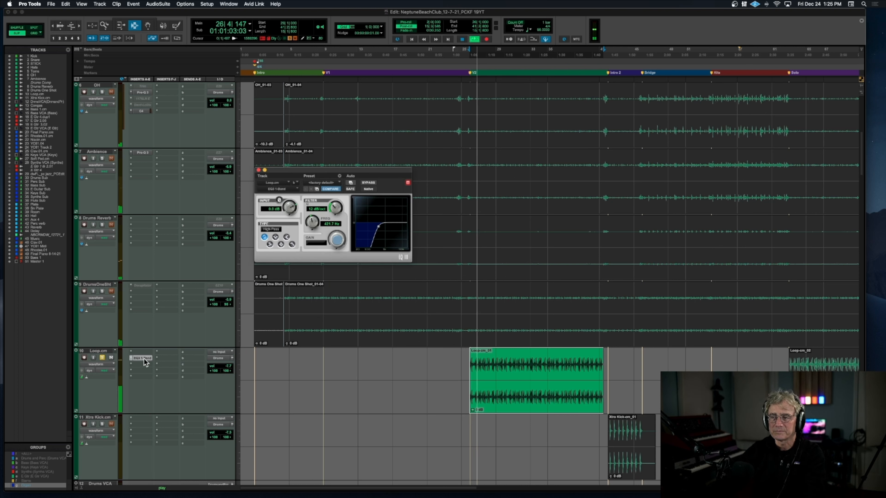
{"action": "left_click", "coordinate": [368, 183]}
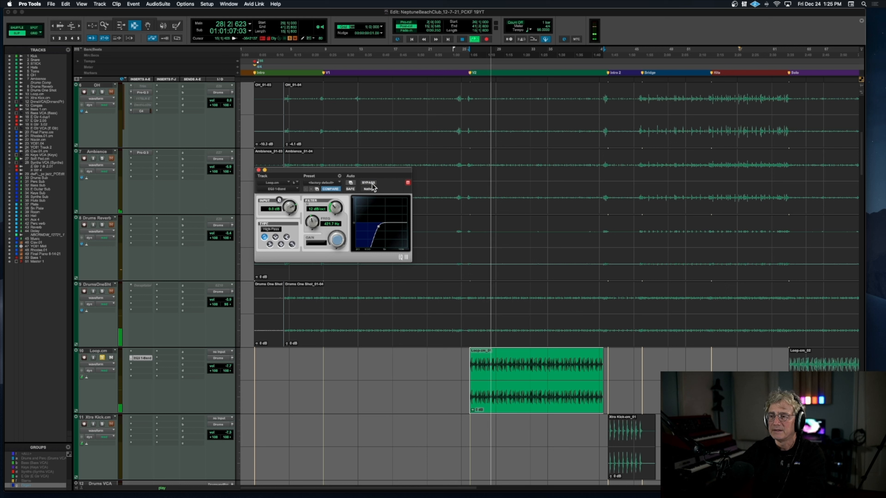
{"action": "left_click", "coordinate": [102, 356]}
{"action": "key", "text": "space"}
Step: Play the soloed Drums VCA from V2, comparing Loop.cm's EQ3 1-Band bypassed and active, close the EQ, and stop playback
{"action": "scroll", "coordinate": [107, 355], "scroll_direction": "down", "scroll_amount": 5}
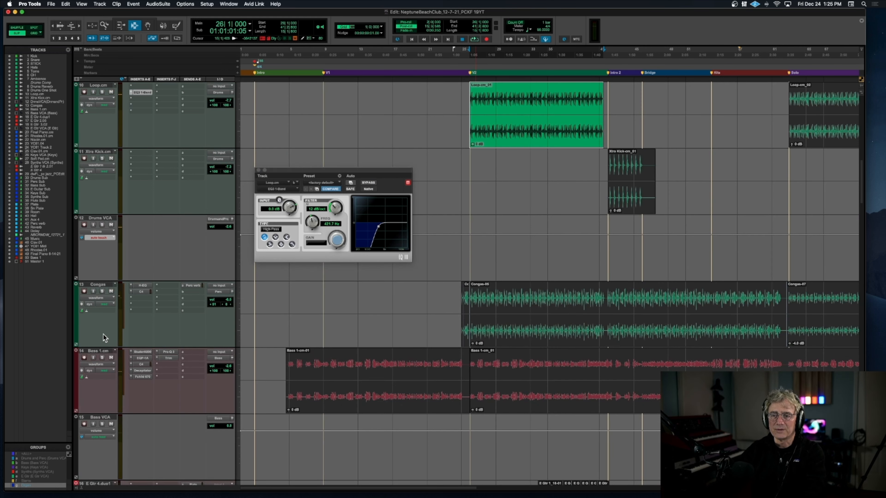
{"action": "scroll", "coordinate": [194, 275], "scroll_direction": "up", "scroll_amount": 3}
{"action": "key", "text": "space"}
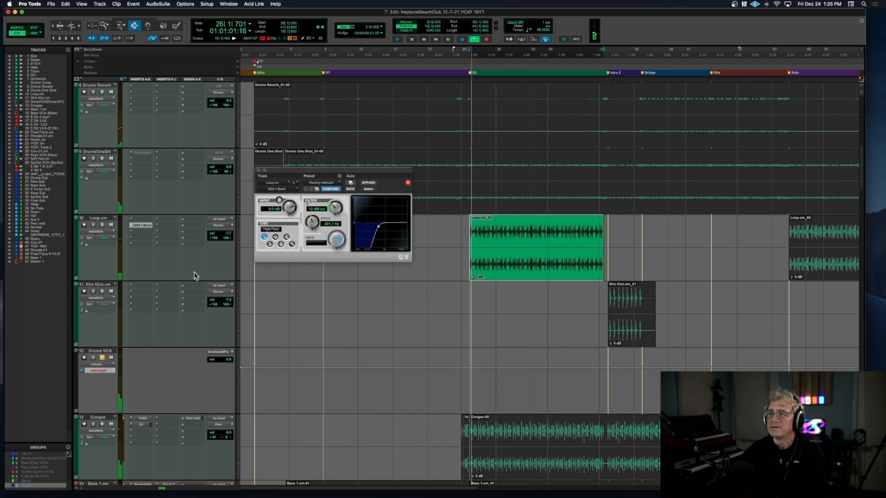
{"action": "left_click", "coordinate": [368, 185]}
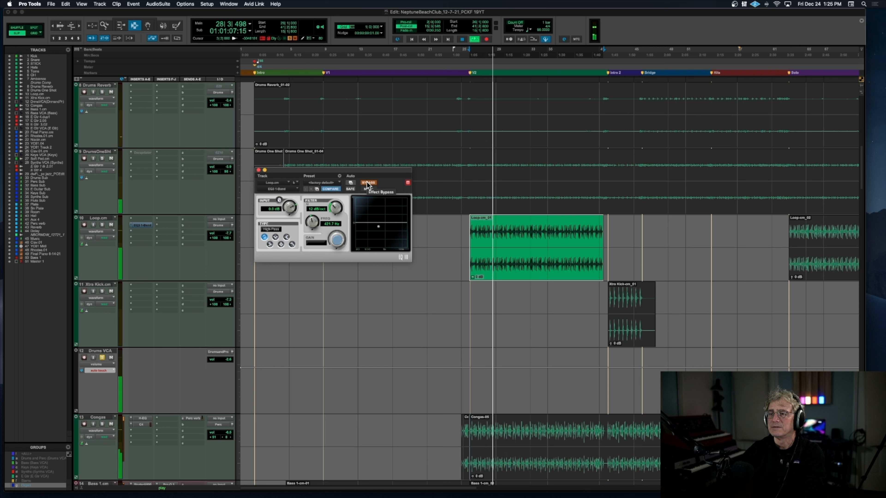
{"action": "left_click", "coordinate": [368, 183]}
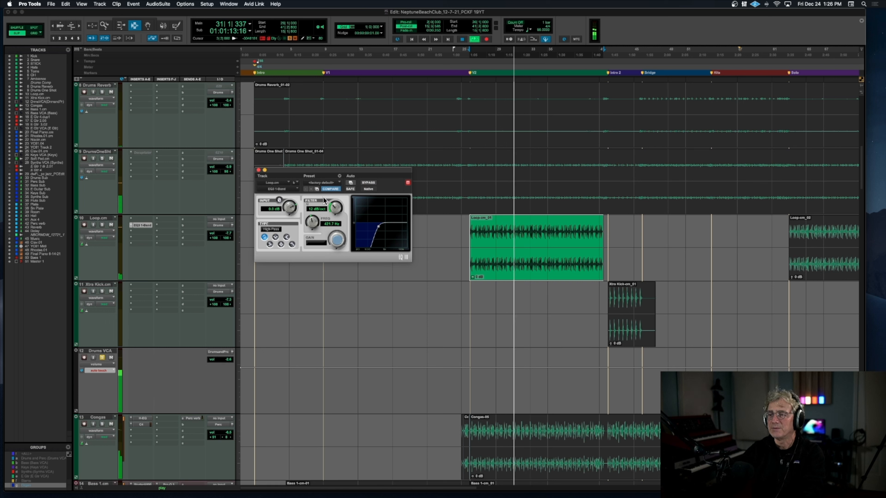
{"action": "left_click", "coordinate": [259, 170]}
{"action": "key", "text": "space"}
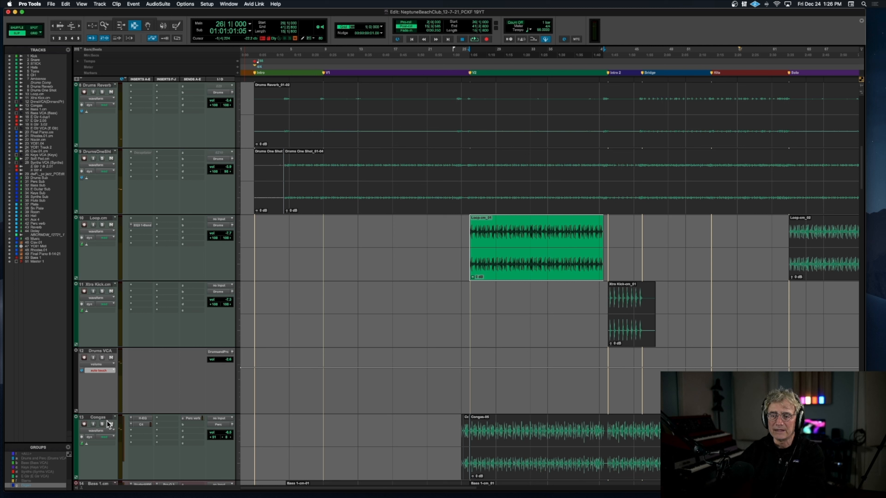
Step: Play the soloed Congas from the start of V2 while examining their H-EQ and C4, closing each window, and stop playback
{"action": "left_click", "coordinate": [473, 436]}
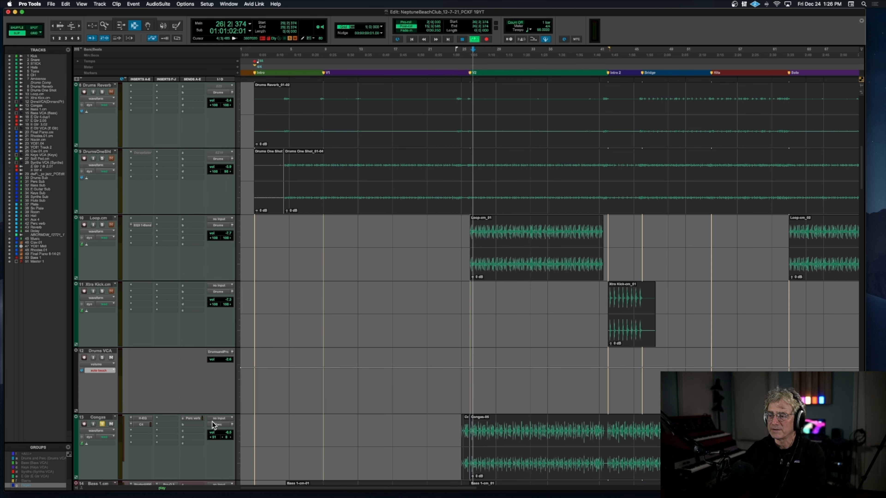
{"action": "left_click", "coordinate": [142, 420]}
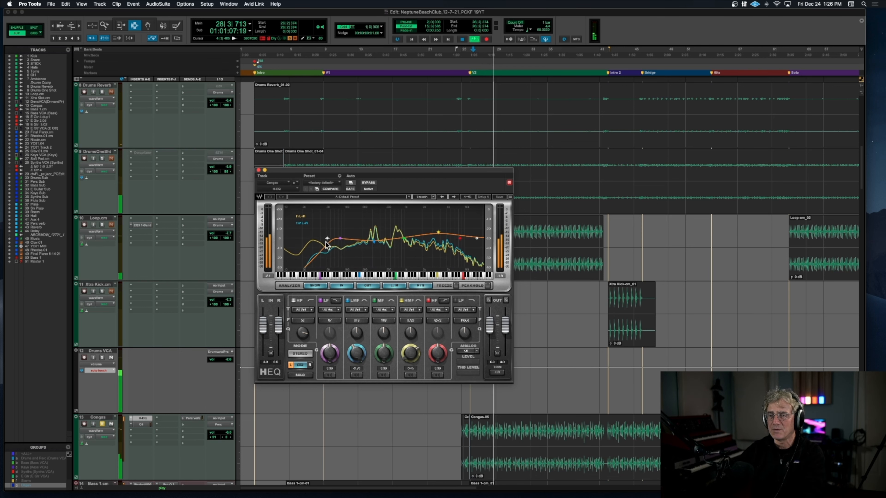
{"action": "left_click", "coordinate": [259, 171]}
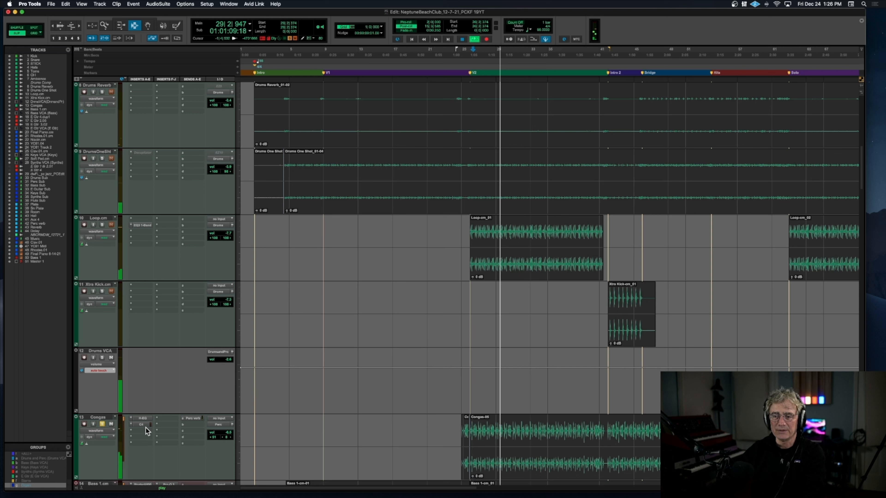
{"action": "left_click", "coordinate": [140, 424]}
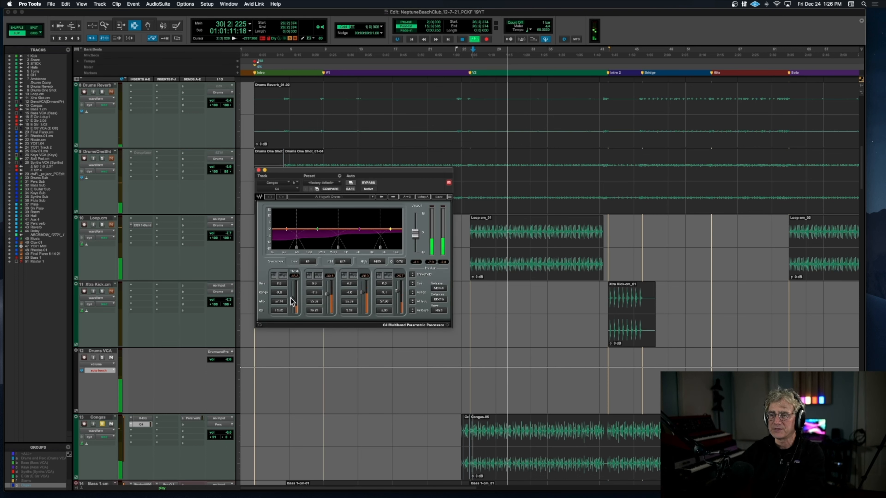
{"action": "left_click", "coordinate": [258, 170]}
{"action": "key", "text": "space"}
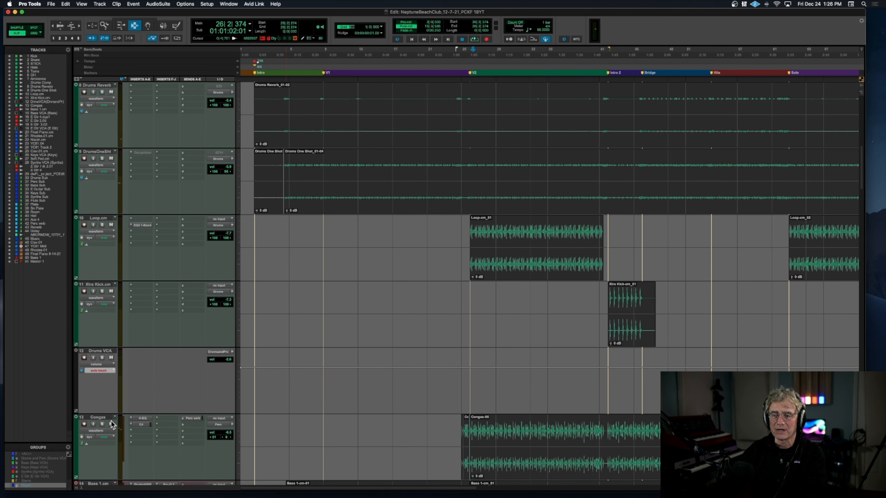
Step: Play the soloed Bass 1.cm from V2 while examining its Studer A800, Pultec EQP-1A and C4 inserts
{"action": "scroll", "coordinate": [111, 421], "scroll_direction": "down", "scroll_amount": 3}
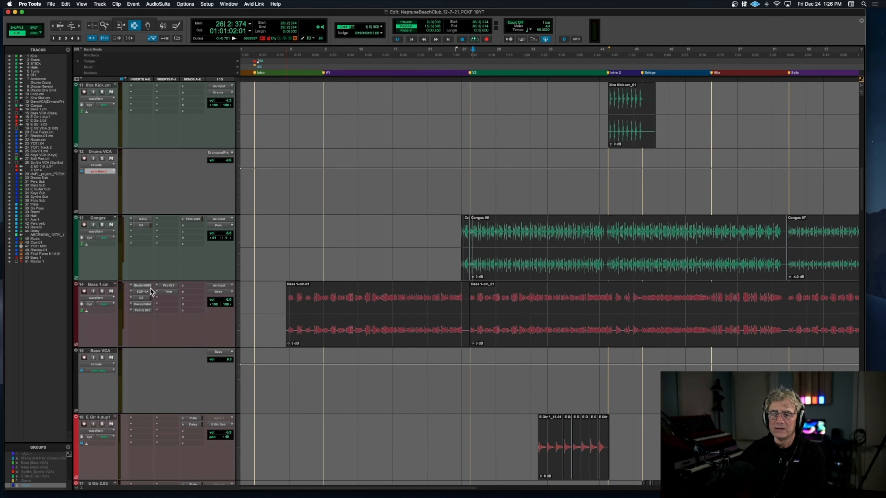
{"action": "left_click", "coordinate": [143, 285]}
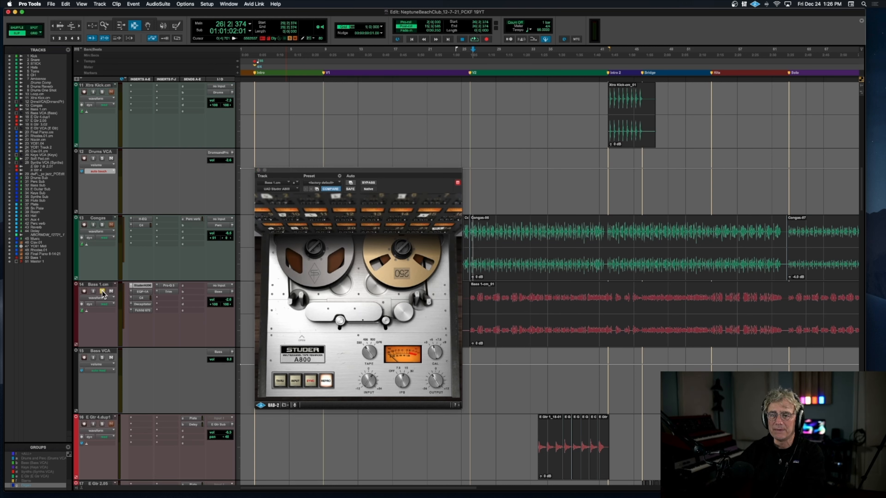
{"action": "key", "text": "space"}
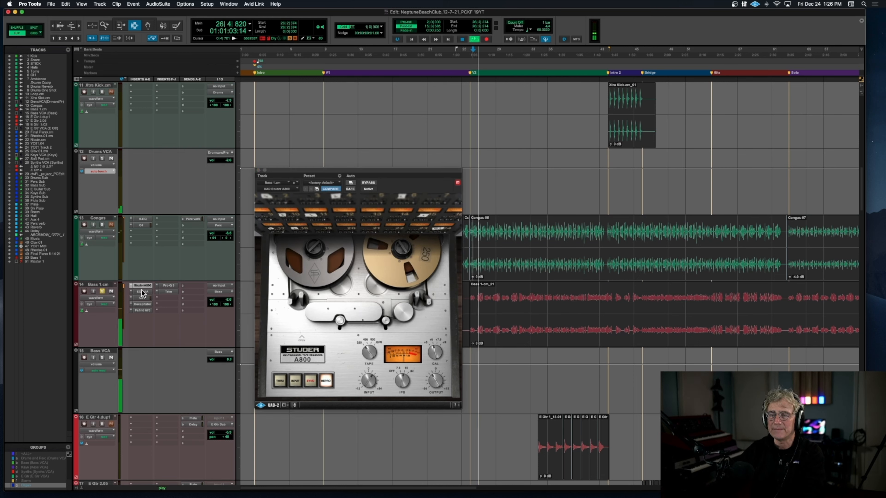
{"action": "left_click", "coordinate": [143, 292]}
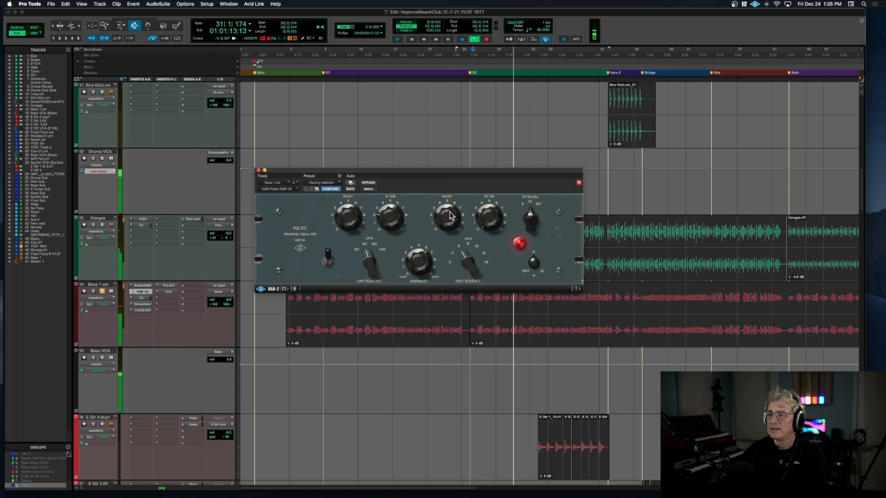
{"action": "left_click", "coordinate": [259, 170]}
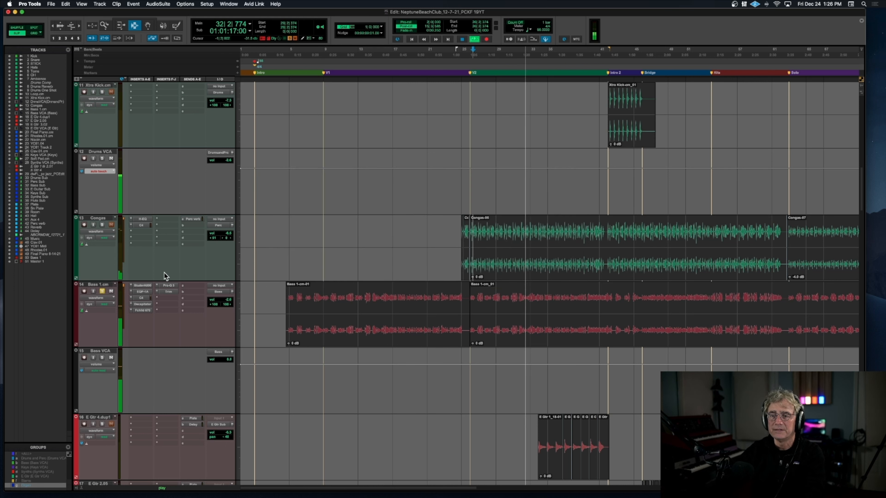
{"action": "left_click", "coordinate": [142, 299]}
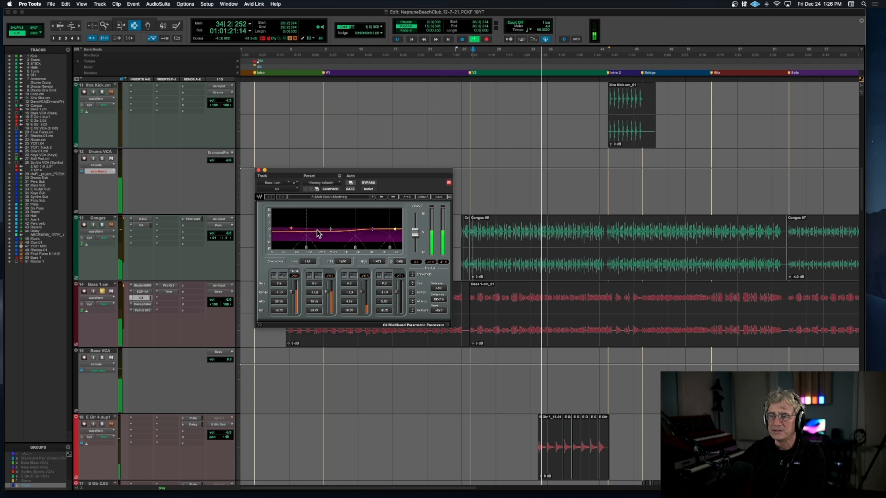
Step: Open Bass 1.cm's Decapitator, compare the sound with it bypassed and active, close it, and stop playback
{"action": "left_click", "coordinate": [143, 304]}
{"action": "left_click", "coordinate": [144, 304]}
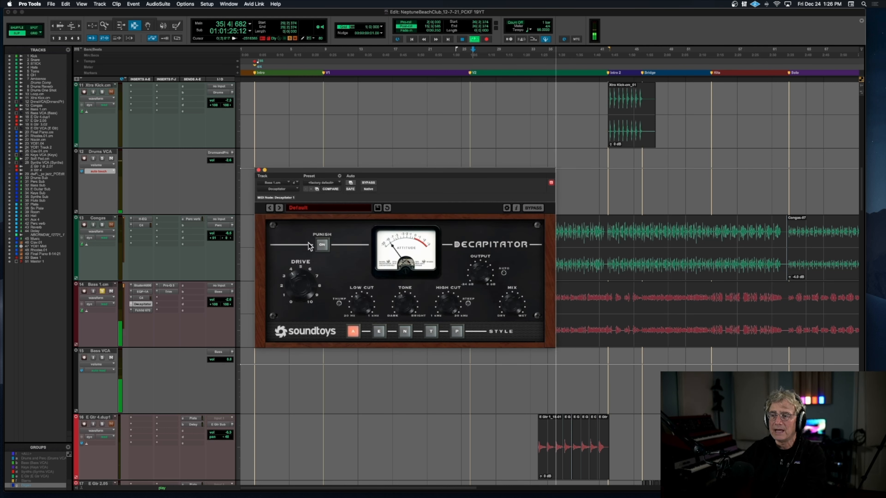
{"action": "left_click", "coordinate": [368, 183]}
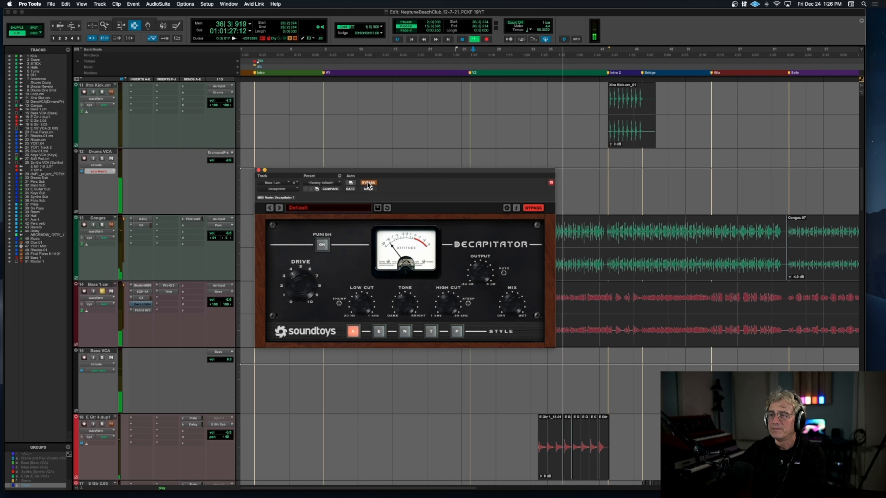
{"action": "left_click", "coordinate": [368, 183]}
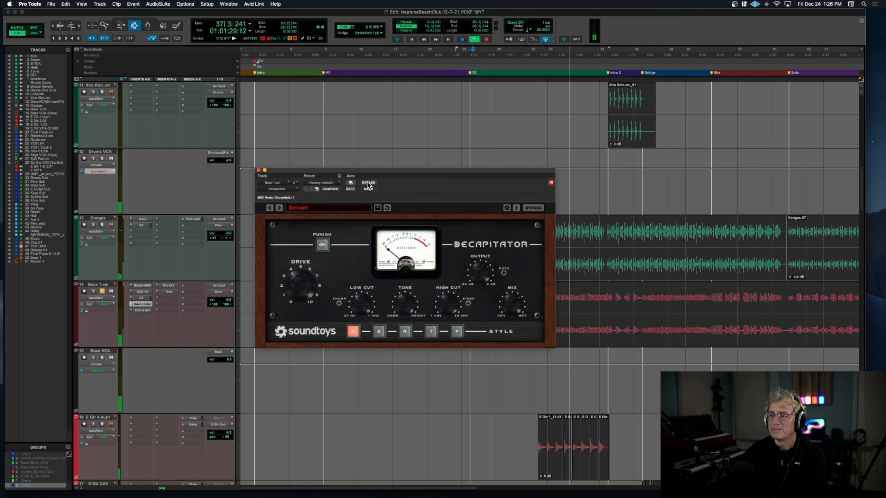
{"action": "left_click", "coordinate": [258, 170]}
{"action": "key", "text": "space"}
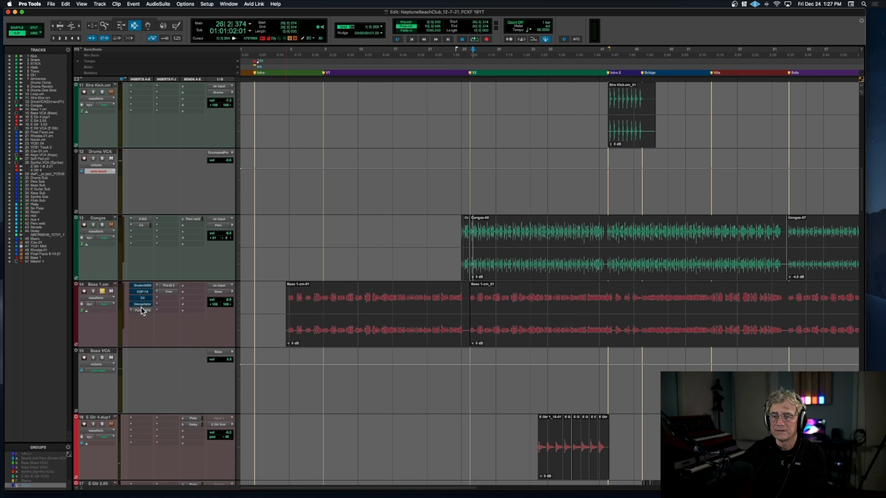
Step: Play Bass 1.cm with all its inserts bypassed, and reactivate the first five inserts one by one, down from the Studer A800
{"action": "key", "text": "space"}
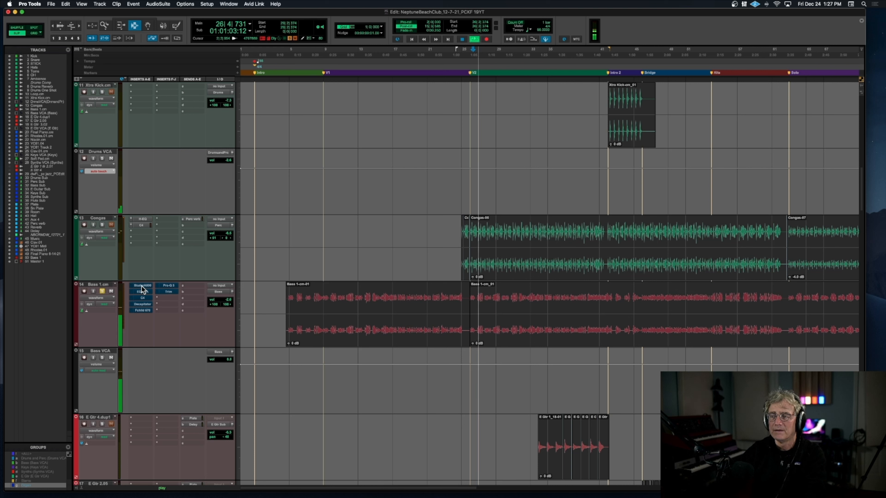
{"action": "left_click", "coordinate": [141, 291], "text": "ctrl+super"}
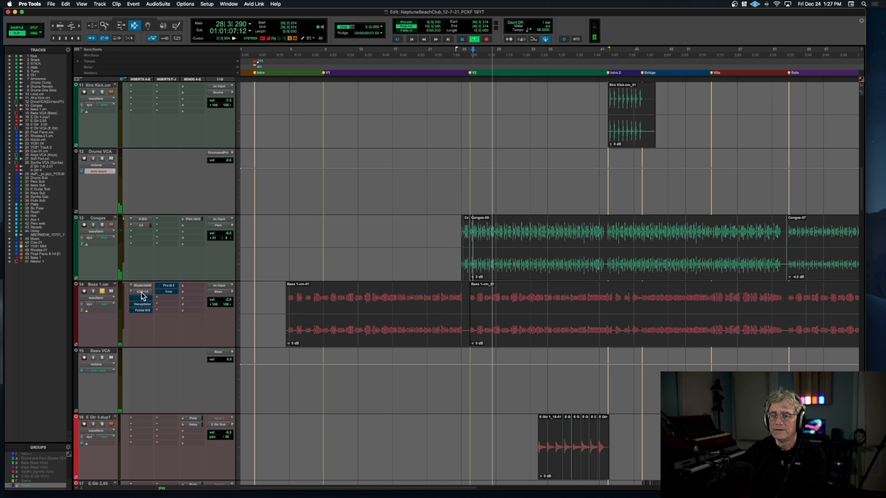
{"action": "left_click", "coordinate": [143, 297], "text": "ctrl+super"}
{"action": "left_click", "coordinate": [143, 304], "text": "ctrl+super"}
{"action": "left_click", "coordinate": [144, 311], "text": "ctrl+super"}
Step: Reactivate Bass 1.cm's Pro-Q 3 and Trim inserts, examining each one's settings and closing its window
{"action": "left_click", "coordinate": [167, 286], "text": "ctrl+super"}
{"action": "left_click", "coordinate": [166, 286]}
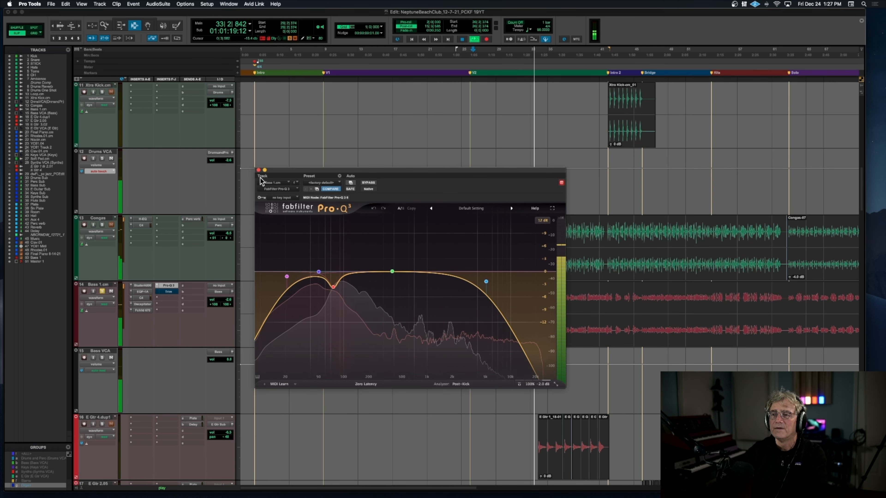
{"action": "left_click", "coordinate": [258, 171]}
{"action": "left_click", "coordinate": [169, 294], "text": "ctrl+super"}
{"action": "left_click", "coordinate": [170, 293]}
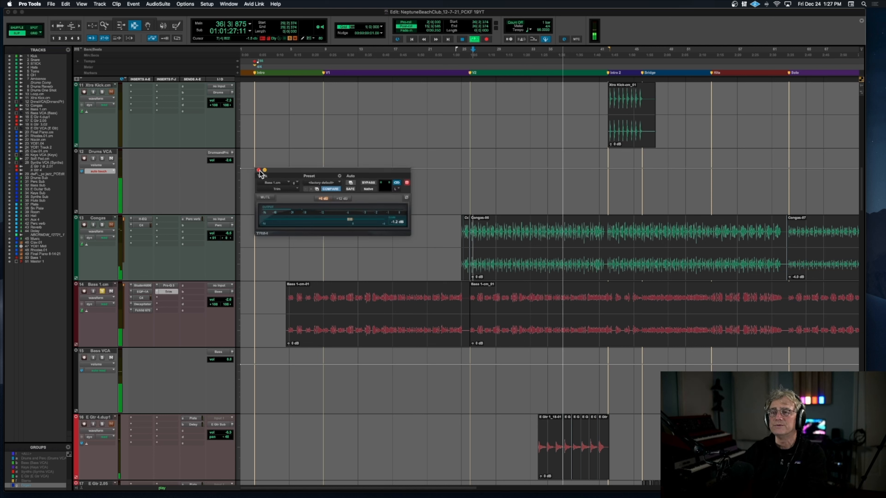
{"action": "left_click", "coordinate": [169, 292]}
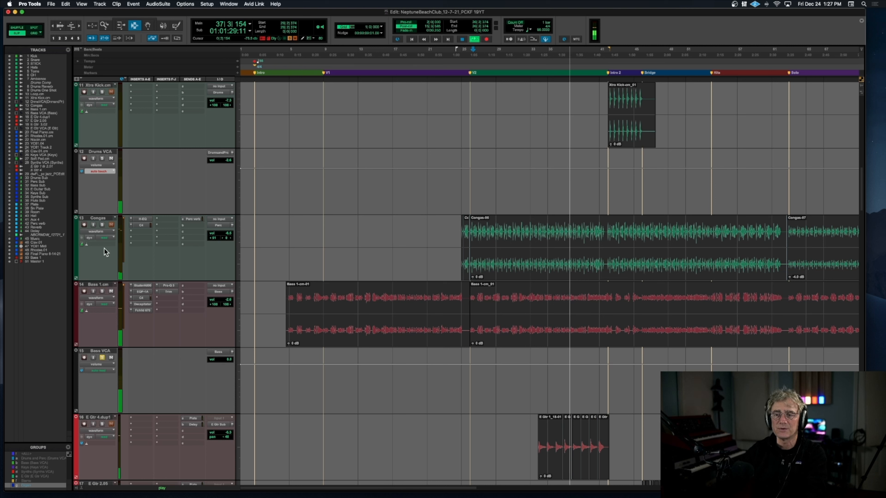
Step: Audition the Drums and Bass VCAs soloed together, and play the soloed E Gtr 4.dup1 from its first clip before stopping playback
{"action": "left_click", "coordinate": [102, 159]}
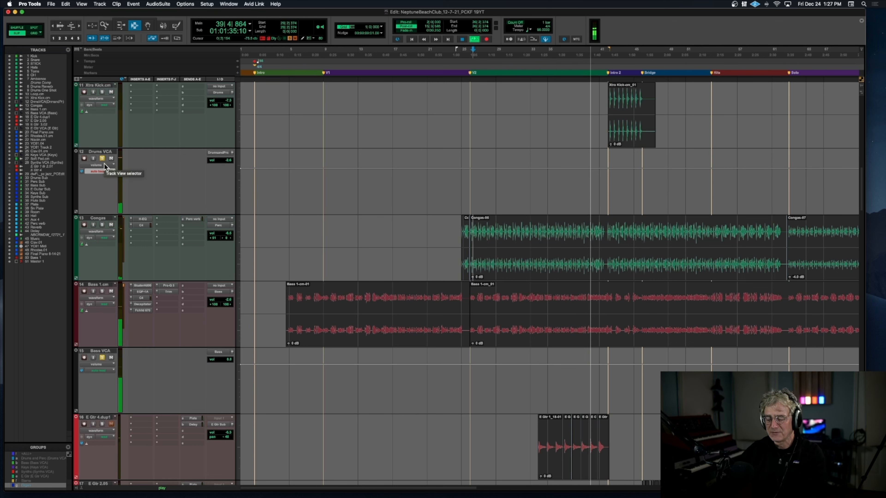
{"action": "key", "text": "super+bracketleft"}
{"action": "scroll", "coordinate": [150, 180], "scroll_direction": "down", "scroll_amount": 5}
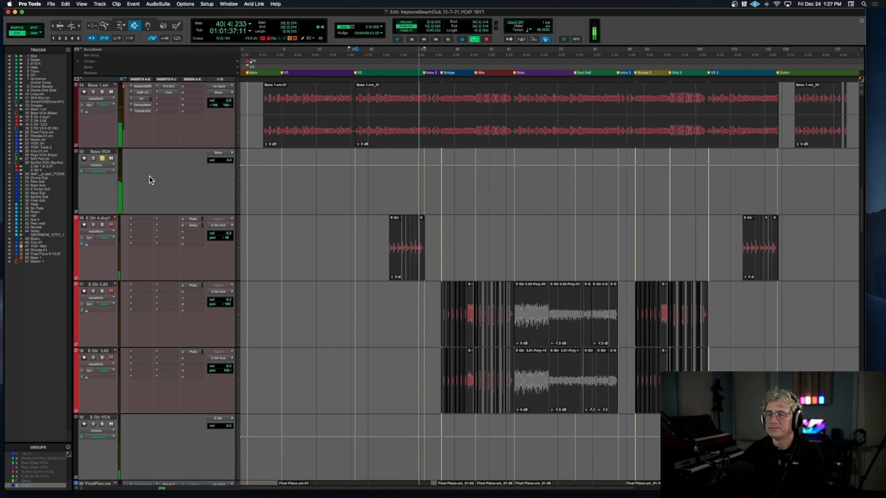
{"action": "scroll", "coordinate": [150, 180], "scroll_direction": "down", "scroll_amount": 2}
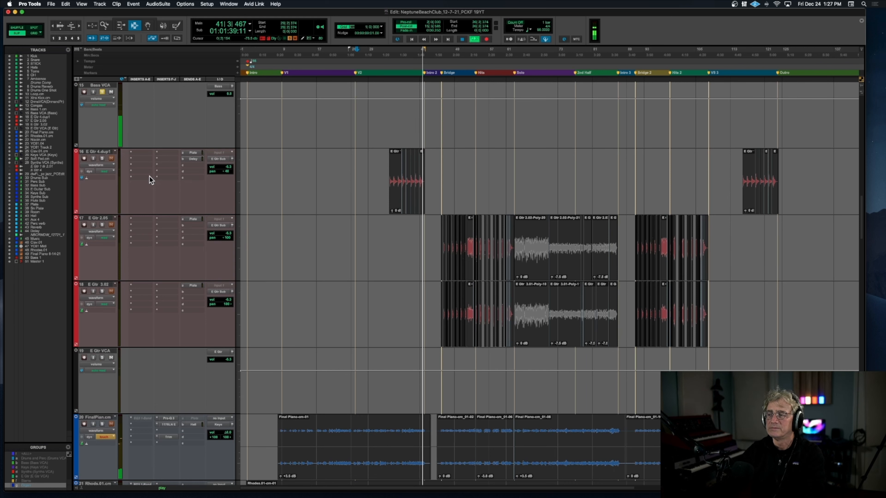
{"action": "scroll", "coordinate": [150, 176], "scroll_direction": "down", "scroll_amount": 2}
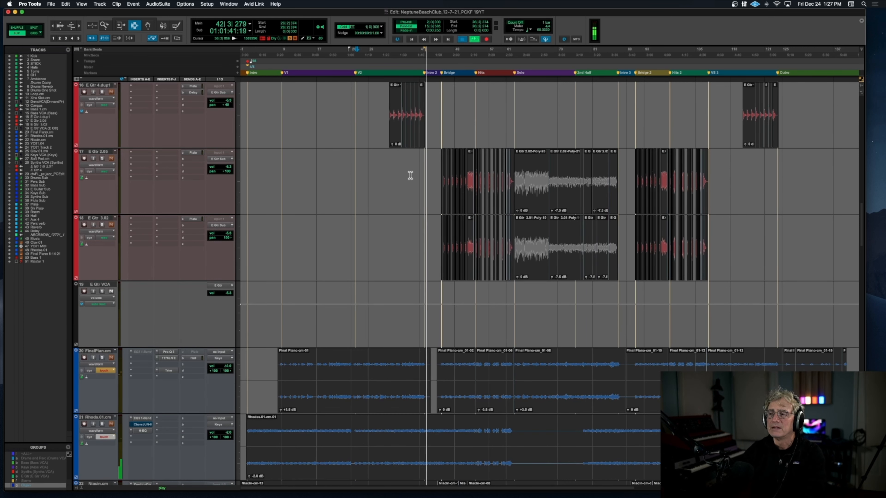
{"action": "key", "text": "super+bracketright"}
{"action": "key", "text": "super+bracketright"}
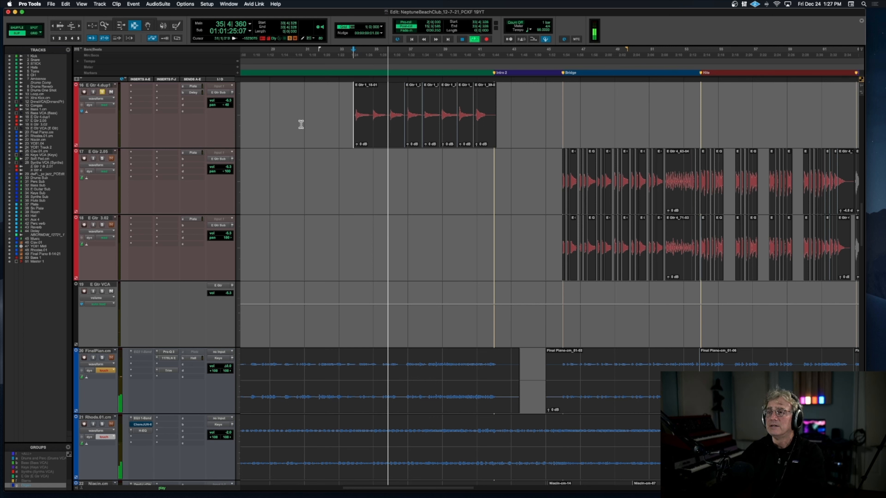
{"action": "key", "text": "space"}
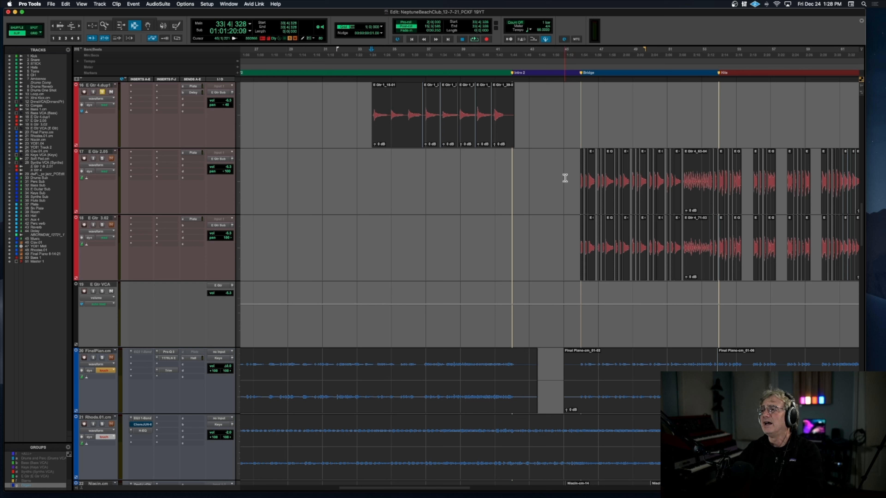
Step: Solo the E Gtr VCA, play the guitar tracks from just before the Bridge marker, and stop playback
{"action": "key", "text": "space"}
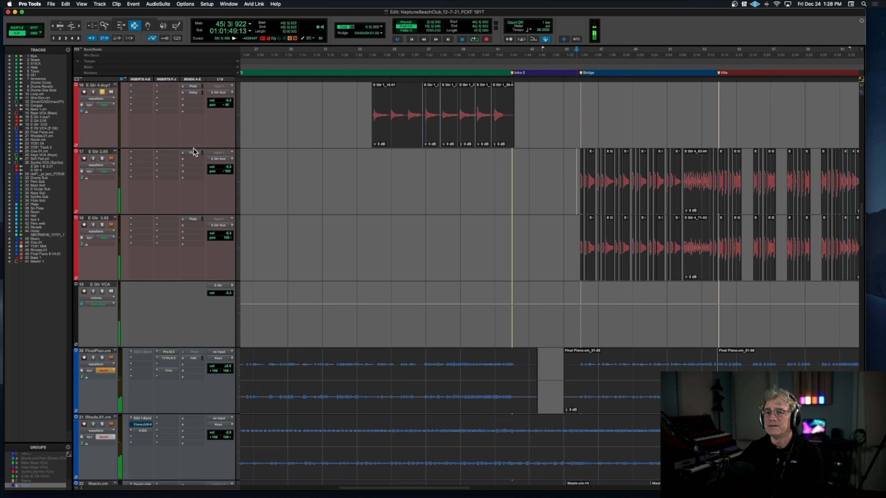
{"action": "left_click", "coordinate": [102, 292]}
{"action": "key", "text": "space"}
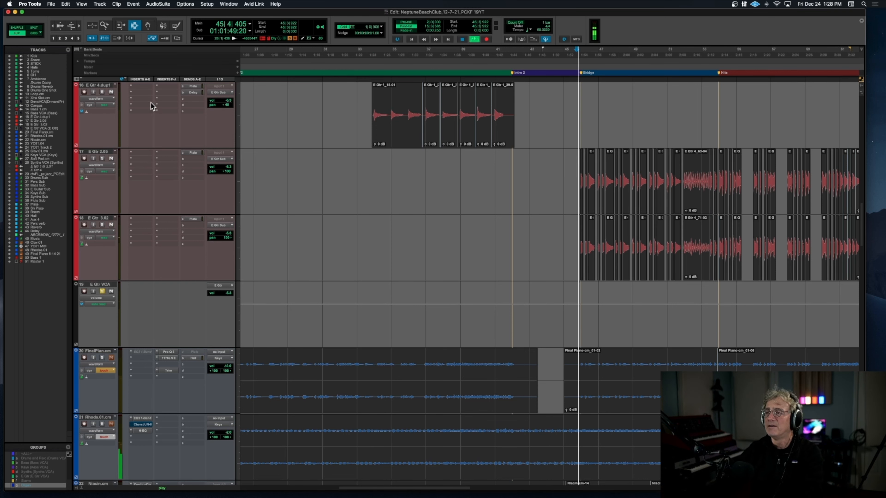
{"action": "key", "text": "t"}
{"action": "key", "text": "t"}
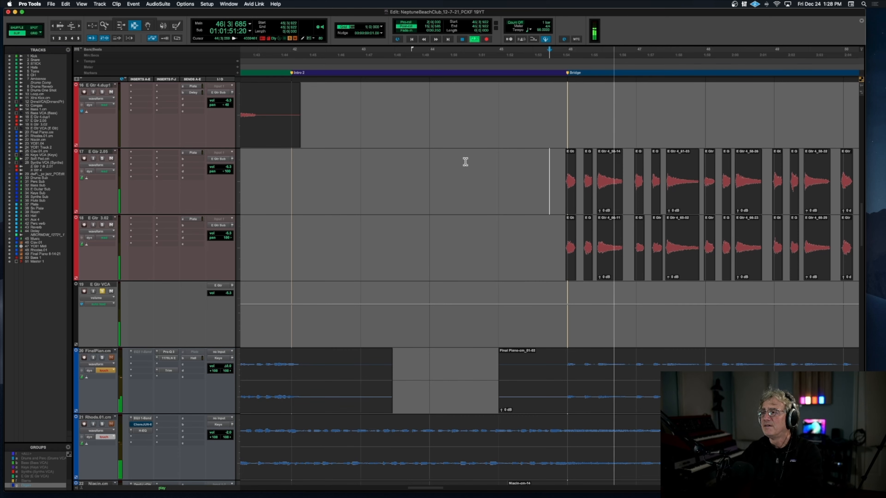
{"action": "scroll", "coordinate": [465, 162], "scroll_direction": "right", "scroll_amount": 2}
{"action": "scroll", "coordinate": [465, 162], "scroll_direction": "right", "scroll_amount": 2}
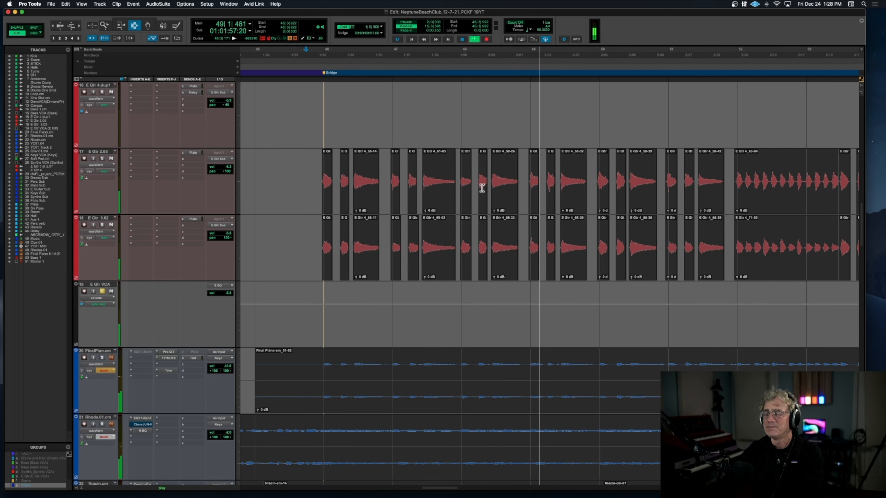
{"action": "key", "text": "r"}
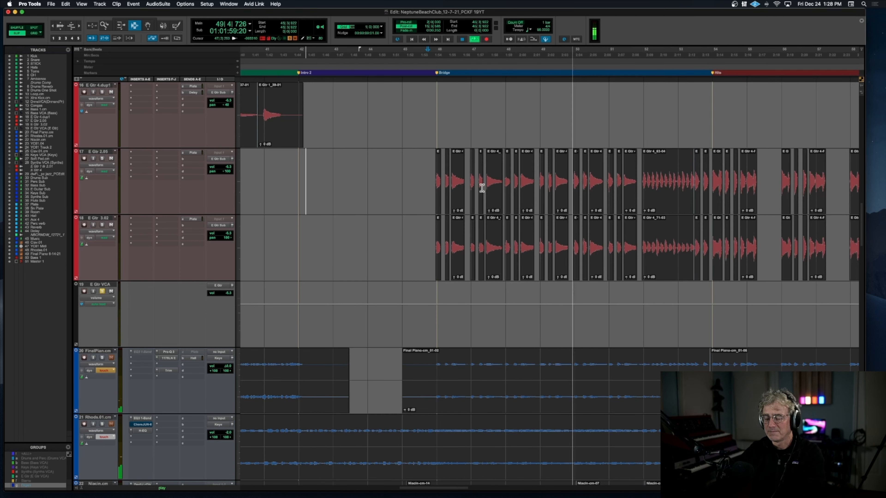
{"action": "scroll", "coordinate": [482, 188], "scroll_direction": "right", "scroll_amount": 3}
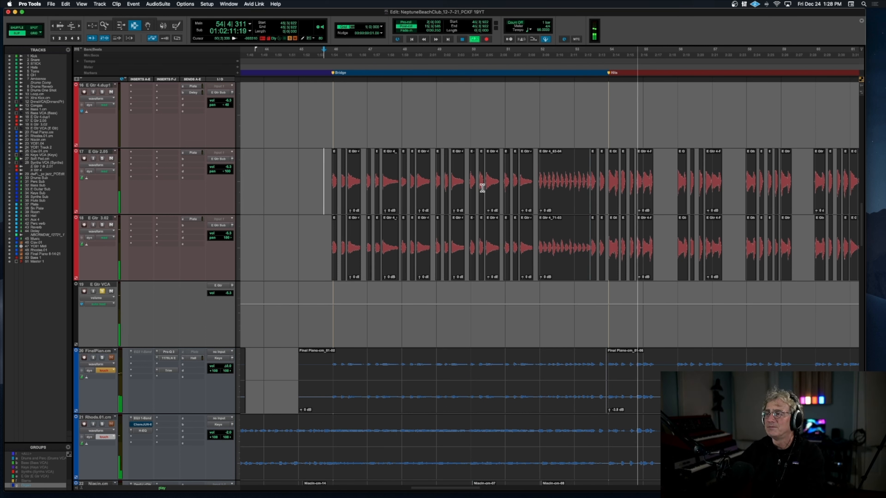
{"action": "key", "text": "space"}
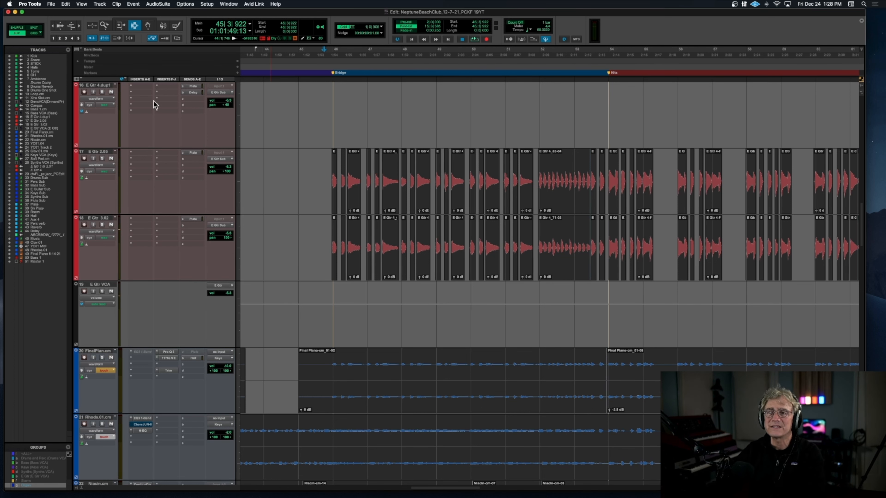
Step: Examine the insert and send assignments on the submix tracks, especially the E Guitar Sub's dbx 160
{"action": "scroll", "coordinate": [190, 238], "scroll_direction": "down", "scroll_amount": 10}
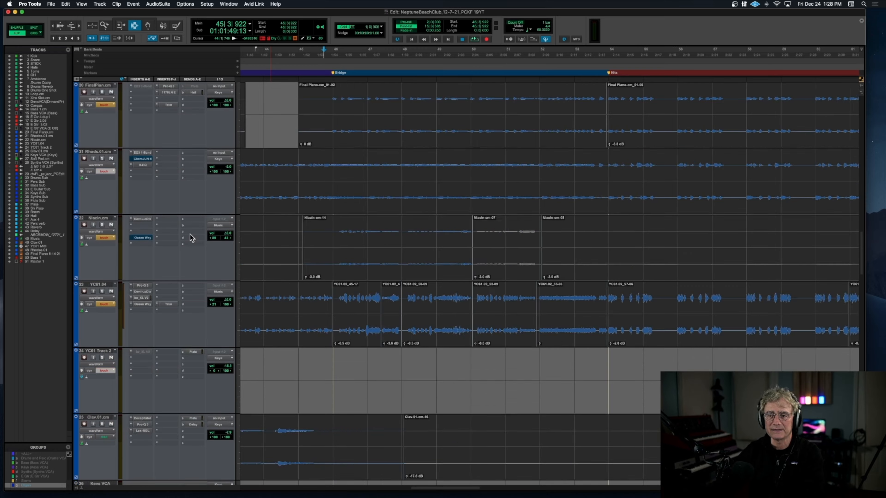
{"action": "scroll", "coordinate": [190, 235], "scroll_direction": "down", "scroll_amount": 3}
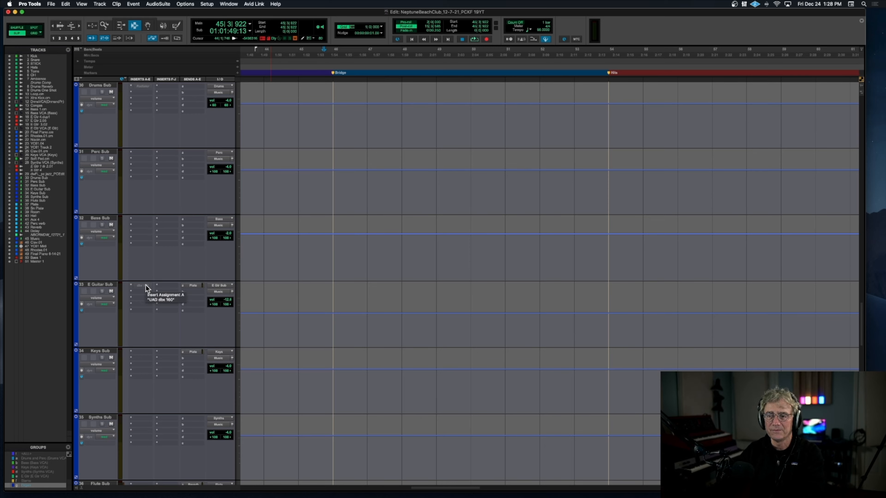
{"action": "scroll", "coordinate": [146, 285], "scroll_direction": "up", "scroll_amount": 7}
{"action": "scroll", "coordinate": [145, 285], "scroll_direction": "up", "scroll_amount": 6}
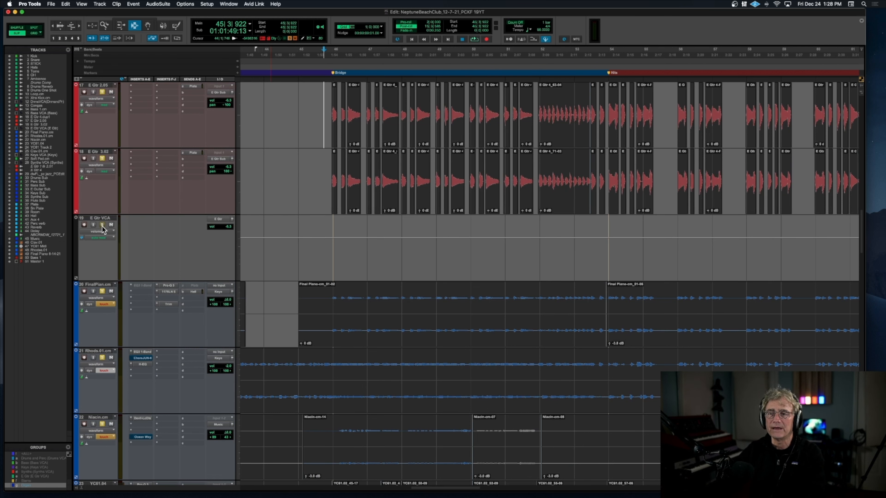
Step: Play Final Piano.cm soloed, bypass its Pro-Q 3, 1176LN and Trim inserts, mute its Hall send, and stop playback
{"action": "key", "text": "space"}
{"action": "scroll", "coordinate": [123, 265], "scroll_direction": "down", "scroll_amount": 4}
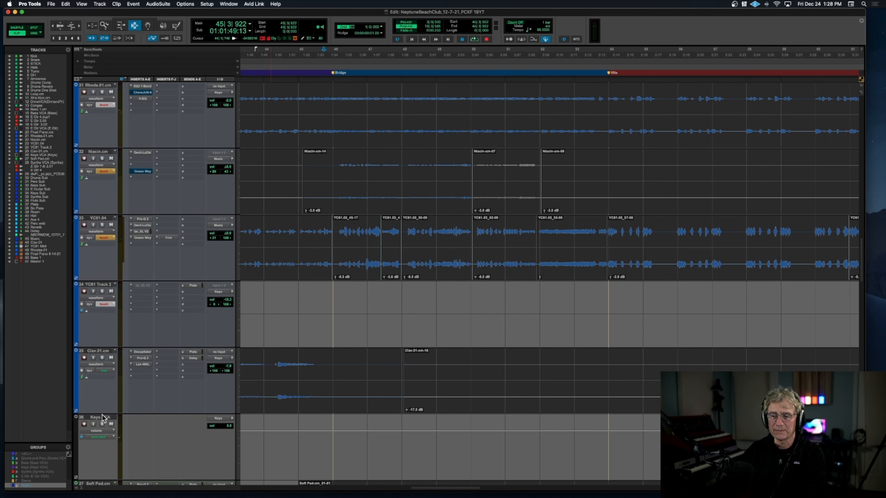
{"action": "scroll", "coordinate": [185, 201], "scroll_direction": "up", "scroll_amount": 4}
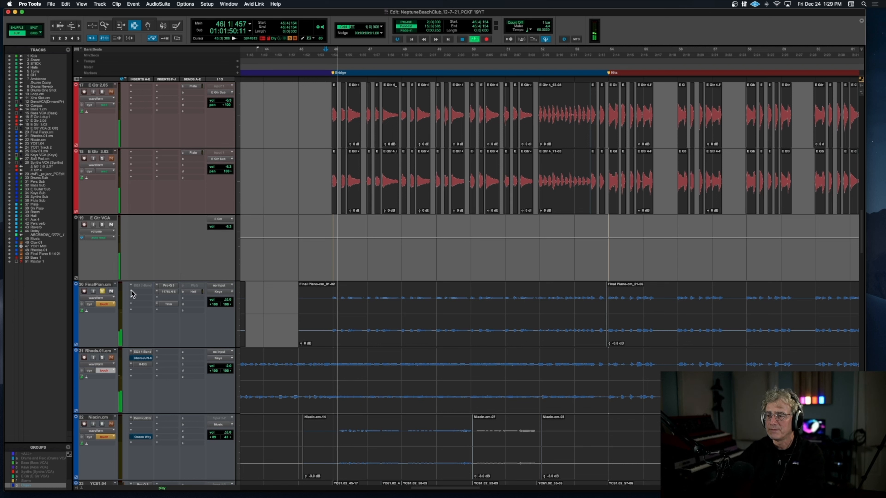
{"action": "left_click", "coordinate": [169, 286]}
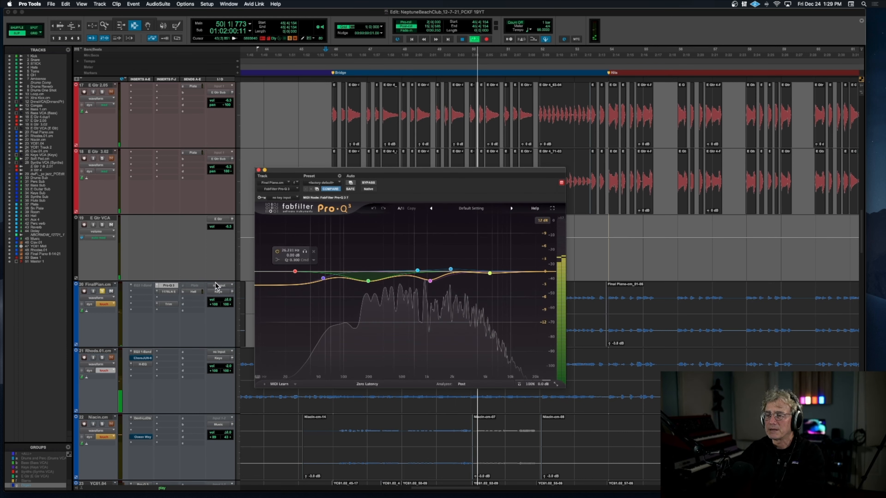
{"action": "left_click", "coordinate": [168, 286], "text": "super"}
{"action": "left_click", "coordinate": [169, 292], "text": "super"}
{"action": "left_click", "coordinate": [169, 305], "text": "super"}
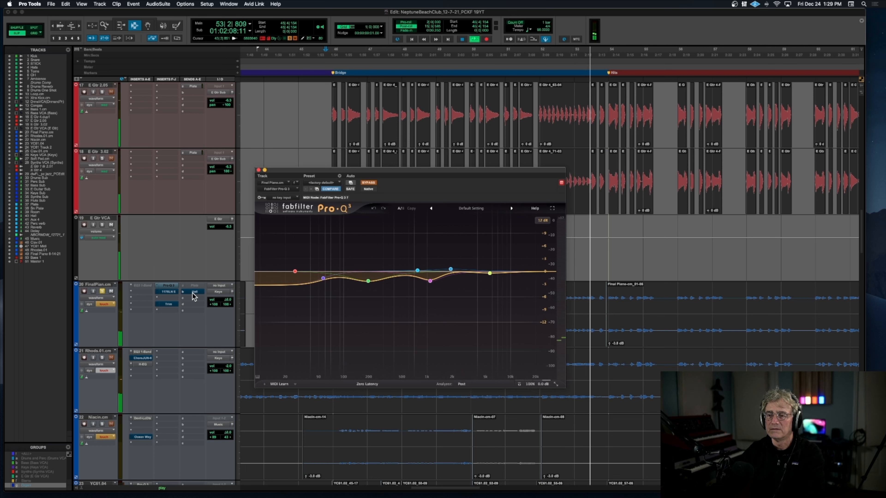
{"action": "key", "text": "space"}
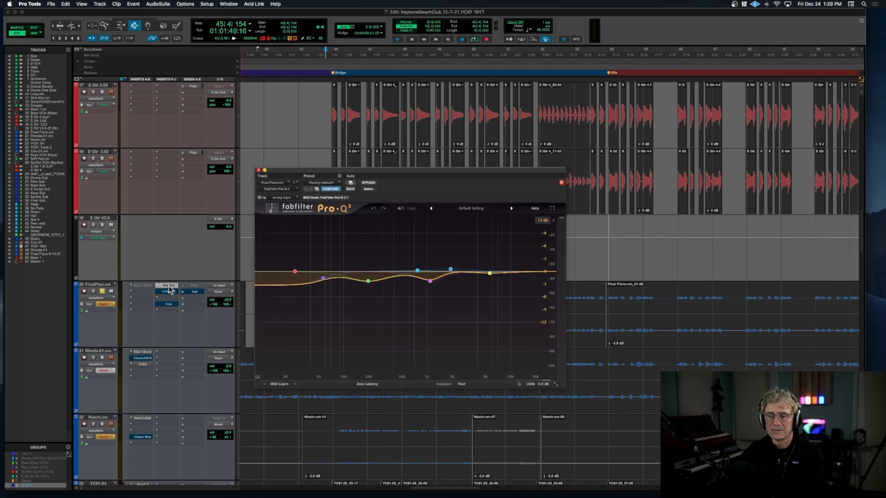
Step: Play the soloed piano and compare its Pro-Q 3 active and bypassed, leaving the EQ active
{"action": "left_click", "coordinate": [167, 286]}
{"action": "left_click", "coordinate": [168, 286]}
{"action": "key", "text": "space"}
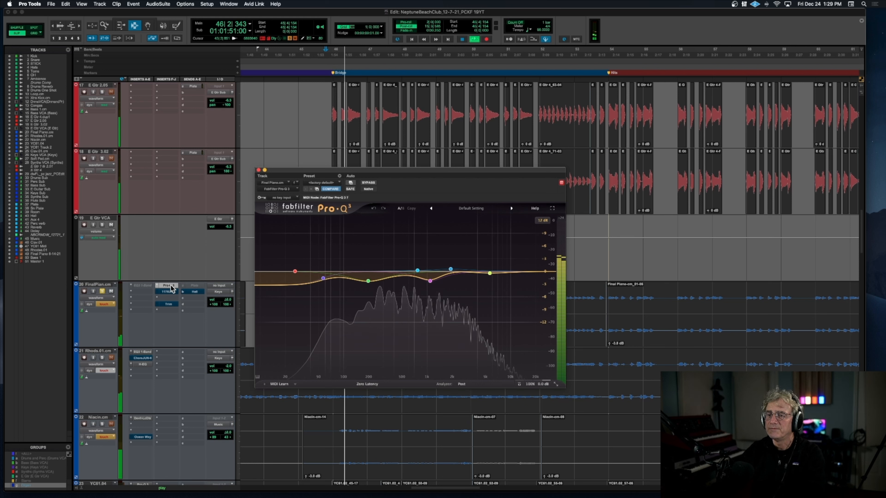
{"action": "left_click", "coordinate": [171, 285]}
{"action": "left_click", "coordinate": [167, 285]}
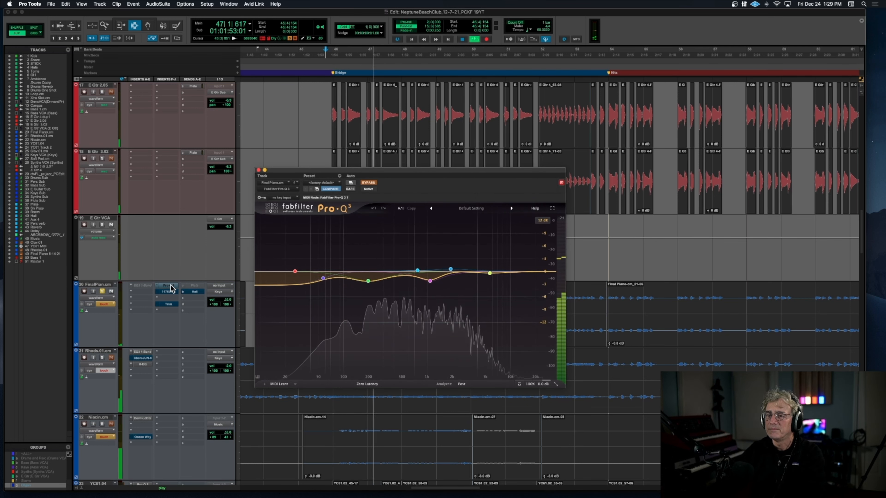
{"action": "left_click", "coordinate": [169, 286], "text": "super"}
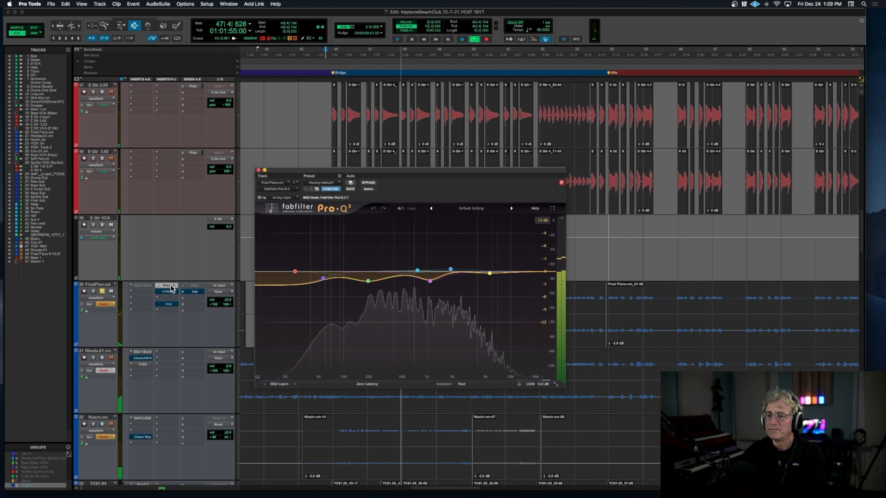
Step: Open Final Piano.cm's 1176LN, reactivate it during playback, and close its window
{"action": "scroll", "coordinate": [170, 286], "scroll_direction": "up", "scroll_amount": 2}
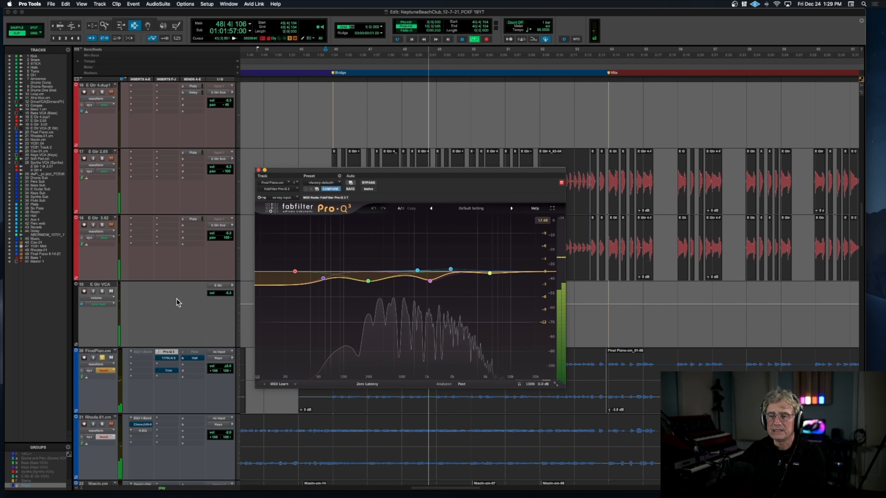
{"action": "left_click", "coordinate": [171, 359]}
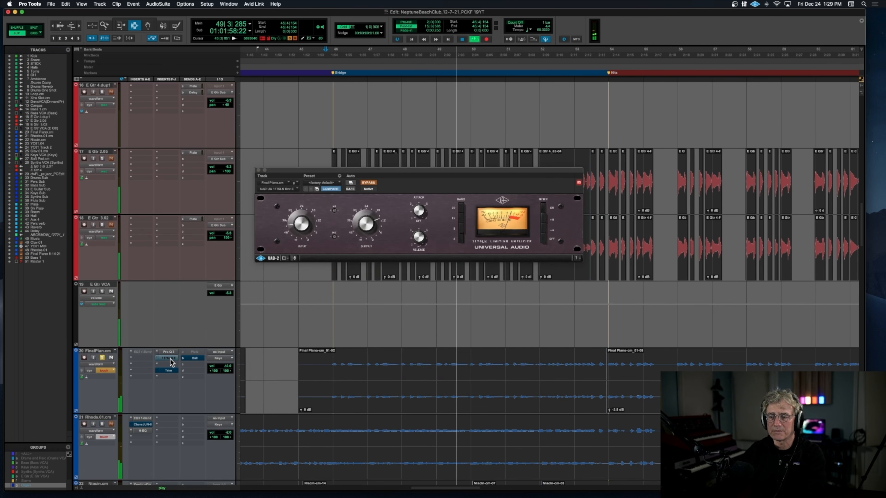
{"action": "left_click", "coordinate": [170, 358]}
{"action": "left_click", "coordinate": [170, 359], "text": "super"}
{"action": "scroll", "coordinate": [170, 358], "scroll_direction": "down", "scroll_amount": 1}
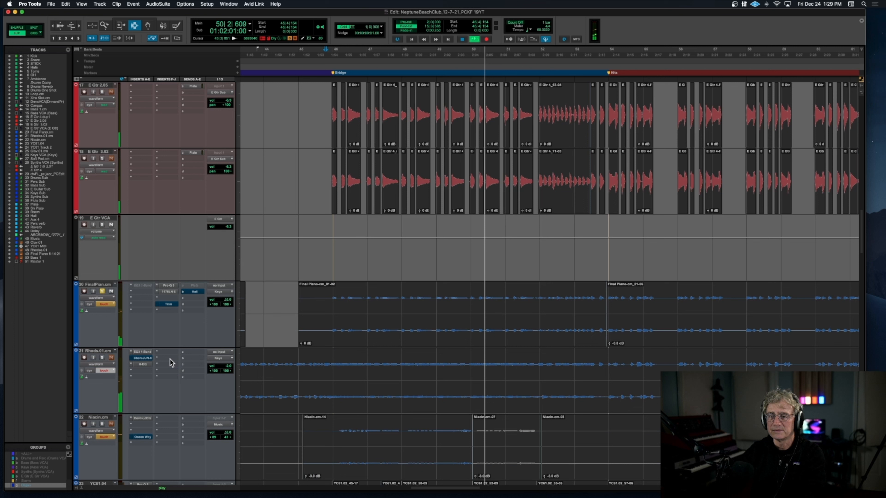
Step: Reactivate Final Piano.cm's Trim insert and Hall send, and stop playback
{"action": "left_click", "coordinate": [169, 305]}
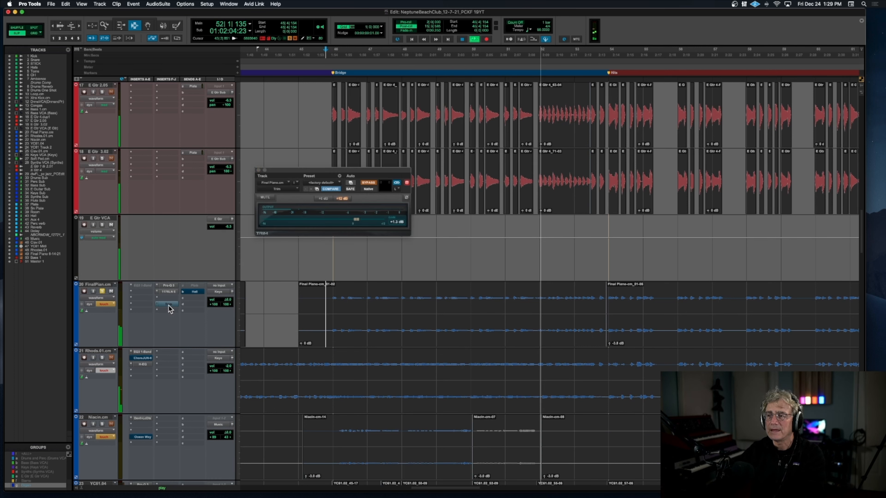
{"action": "left_click", "coordinate": [169, 305]}
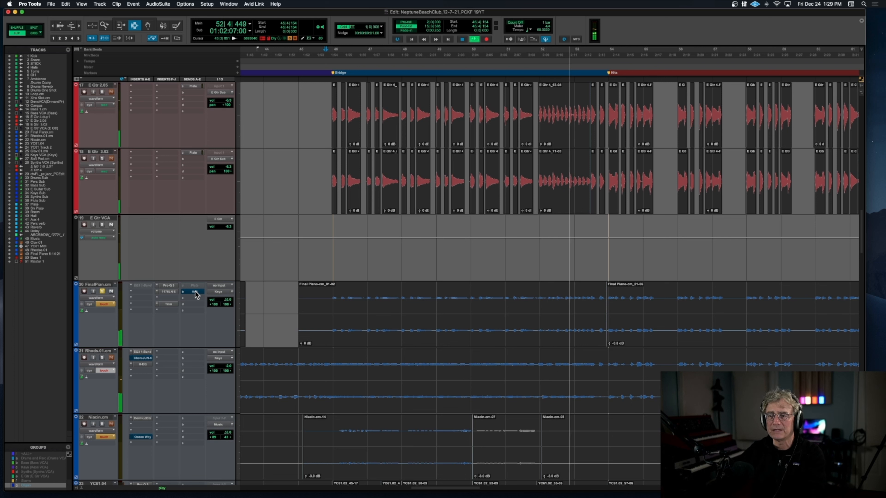
{"action": "left_click", "coordinate": [196, 291]}
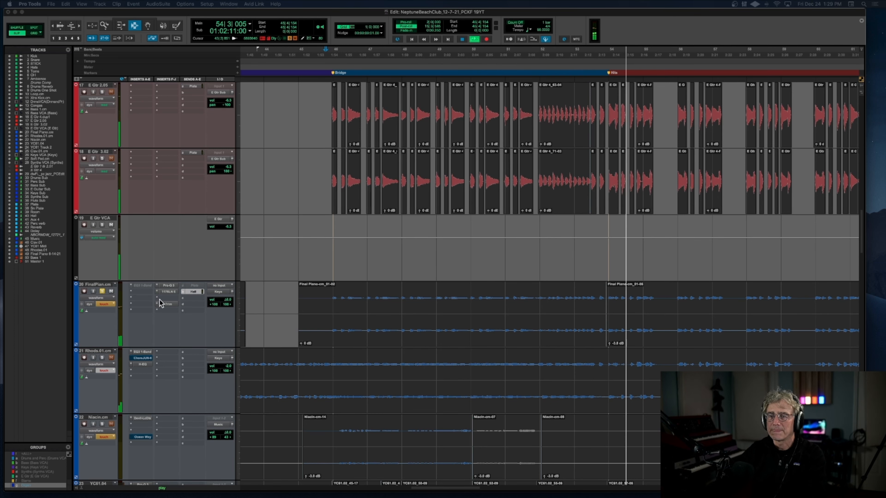
{"action": "scroll", "coordinate": [191, 295], "scroll_direction": "down", "scroll_amount": 2}
{"action": "key", "text": "space"}
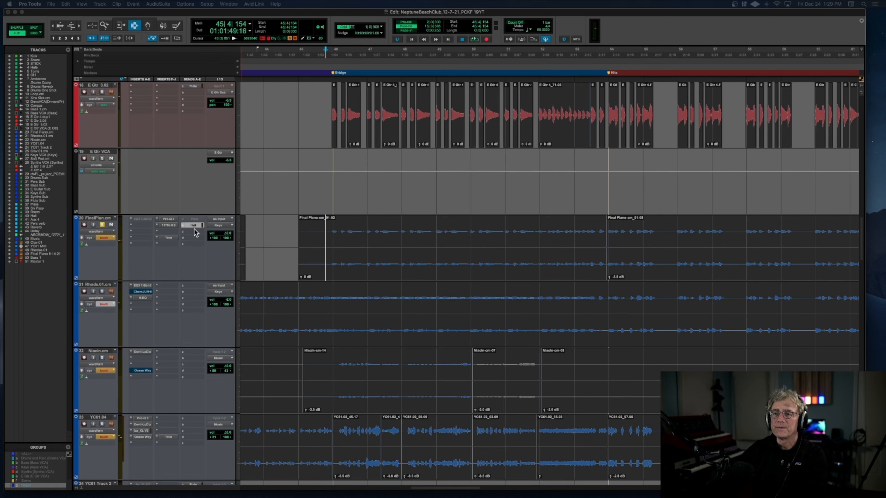
Step: Open the Plate track's Seventh Heaven reverb, examine its settings while the piano plays, close it, and stop playback
{"action": "scroll", "coordinate": [197, 290], "scroll_direction": "down", "scroll_amount": 10}
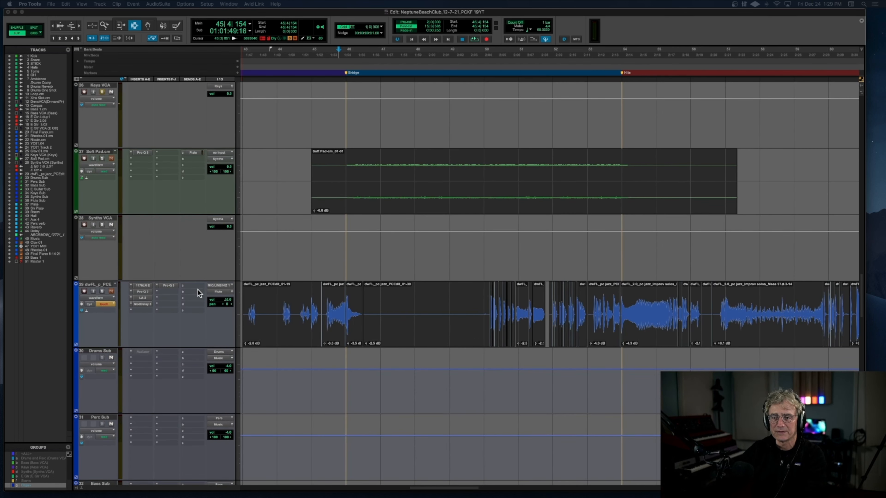
{"action": "scroll", "coordinate": [198, 289], "scroll_direction": "down", "scroll_amount": 4}
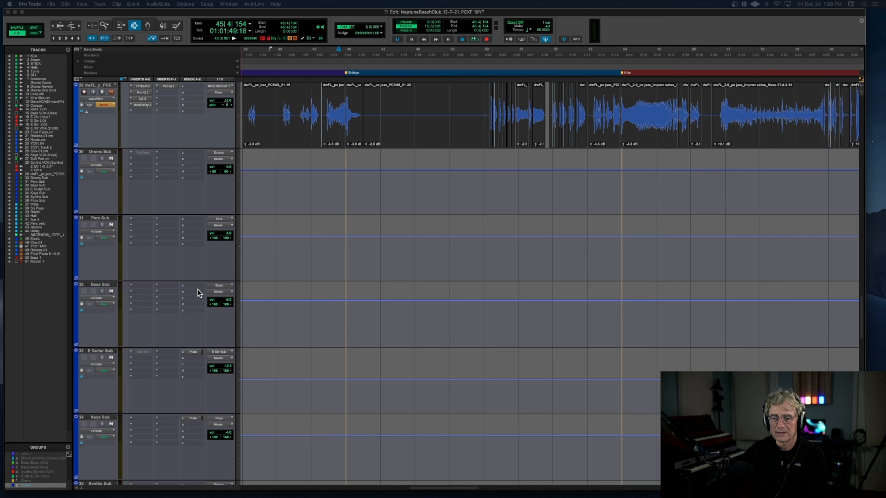
{"action": "scroll", "coordinate": [198, 293], "scroll_direction": "down", "scroll_amount": 1}
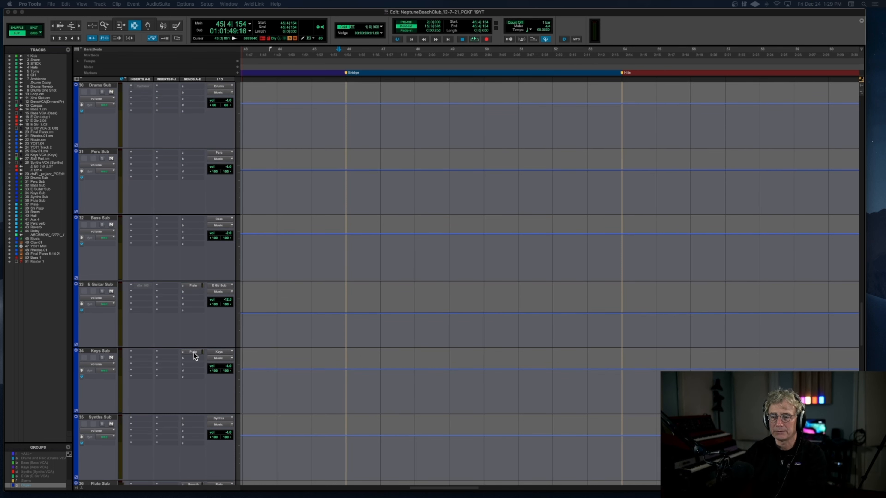
{"action": "scroll", "coordinate": [172, 349], "scroll_direction": "down", "scroll_amount": 10}
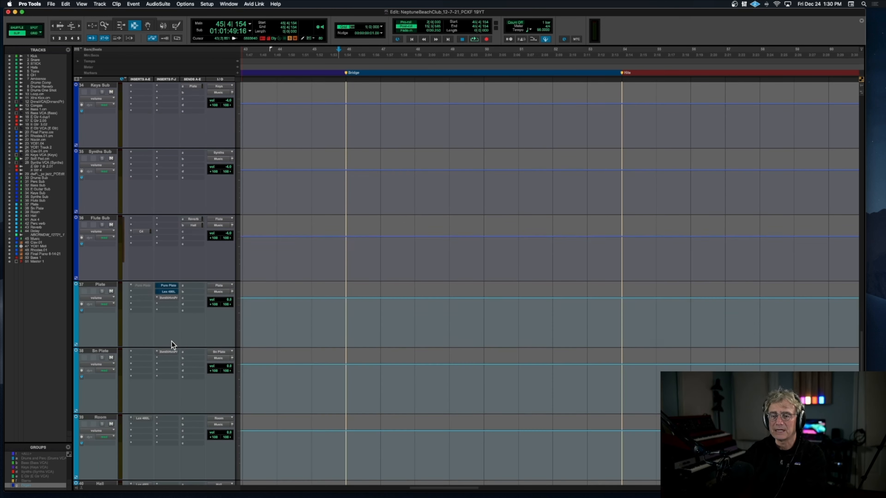
{"action": "left_click", "coordinate": [167, 100]}
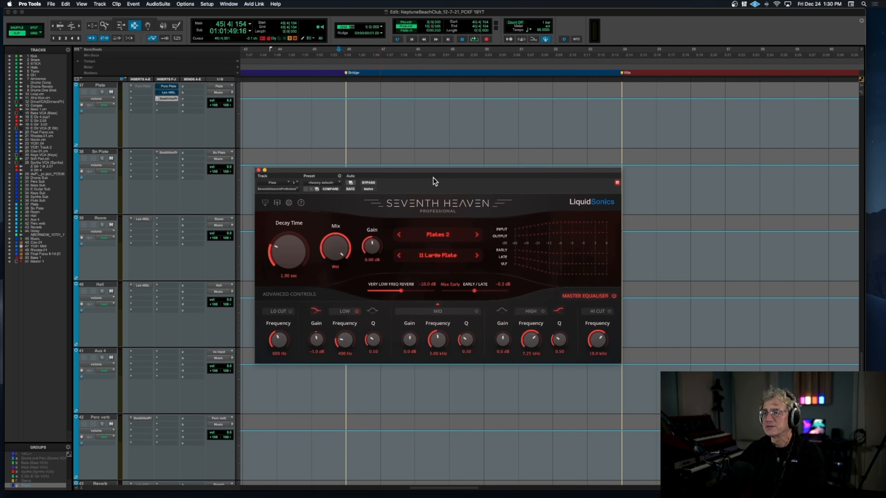
{"action": "left_click_drag", "start_coordinate": [431, 175], "coordinate": [426, 137]}
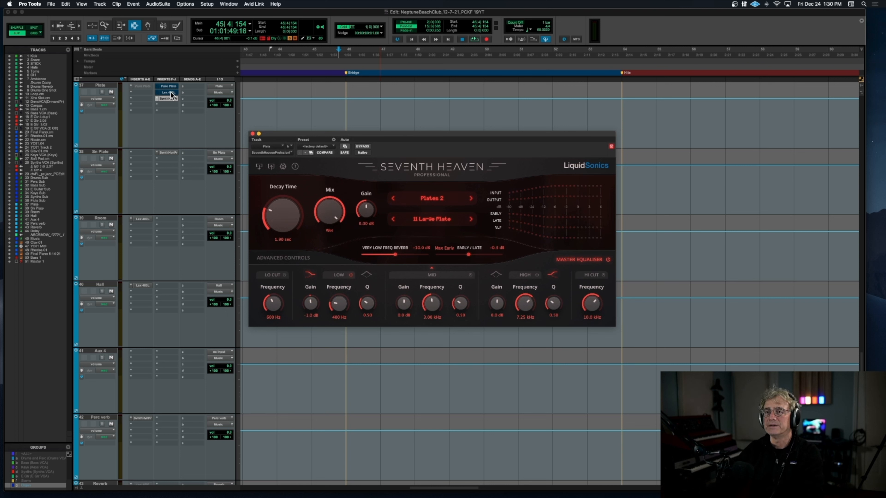
{"action": "key", "text": "space"}
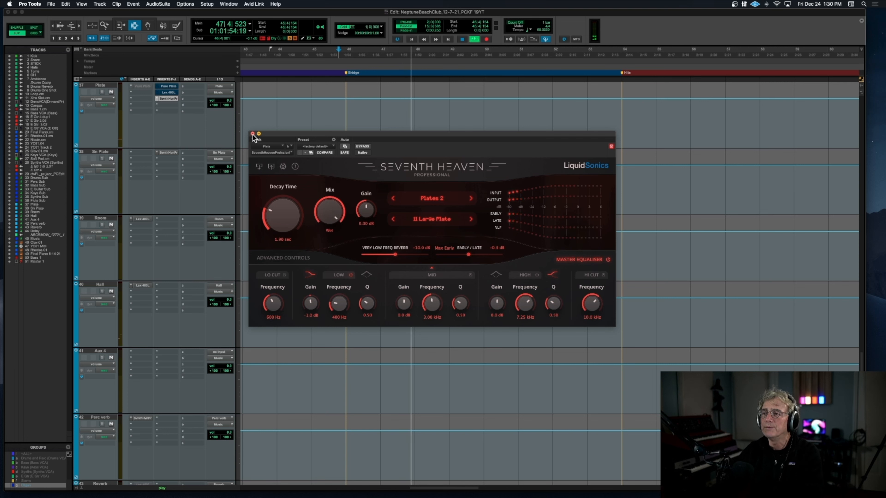
{"action": "left_click", "coordinate": [253, 134]}
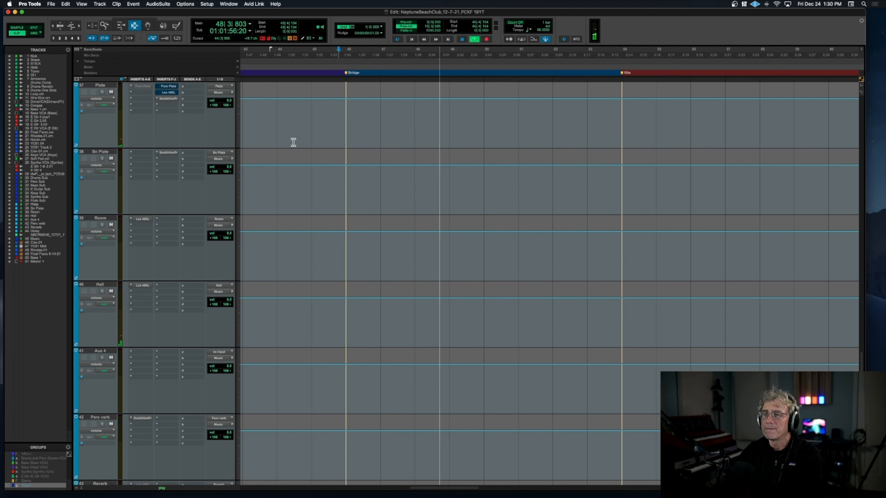
{"action": "key", "text": "space"}
Step: Solo Rhodes.01.cm in place of the piano and start playback
{"action": "scroll", "coordinate": [293, 142], "scroll_direction": "up", "scroll_amount": 10}
{"action": "scroll", "coordinate": [293, 142], "scroll_direction": "up", "scroll_amount": 6}
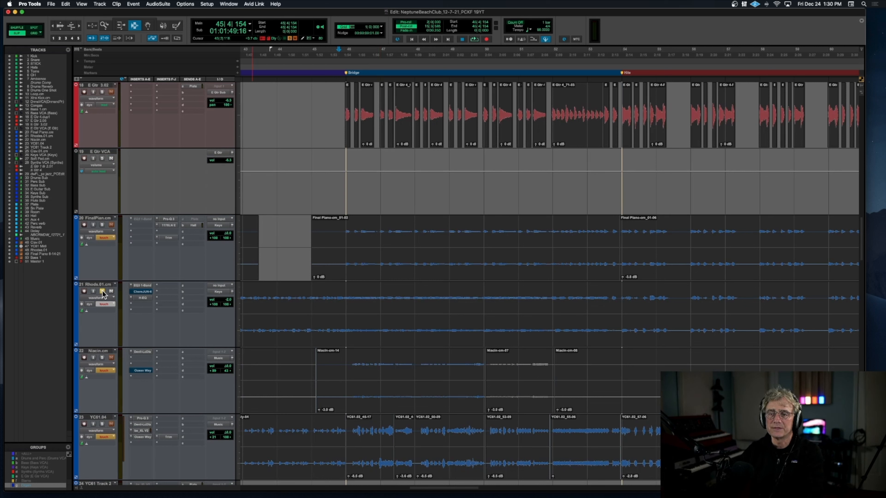
{"action": "key", "text": "space"}
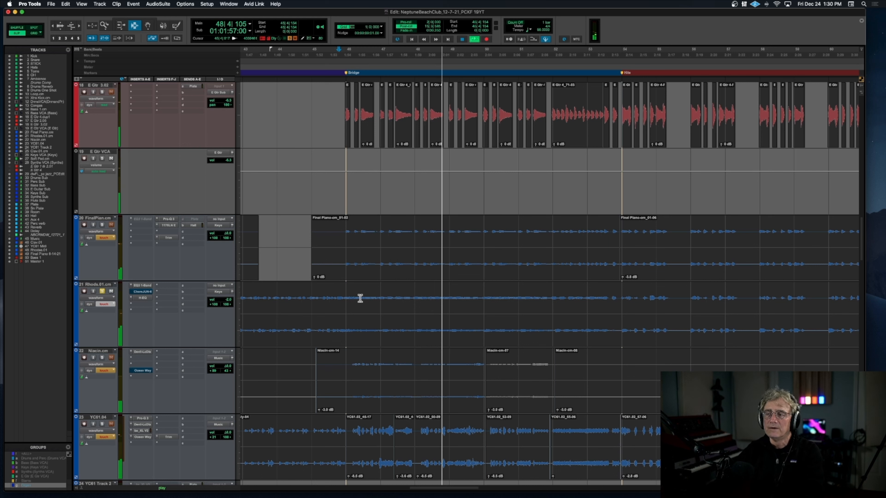
Step: Stop playback, go back to about bar 17 in the first verse, and play the soloed Rhodes from there
{"action": "scroll", "coordinate": [363, 299], "scroll_direction": "left", "scroll_amount": 12}
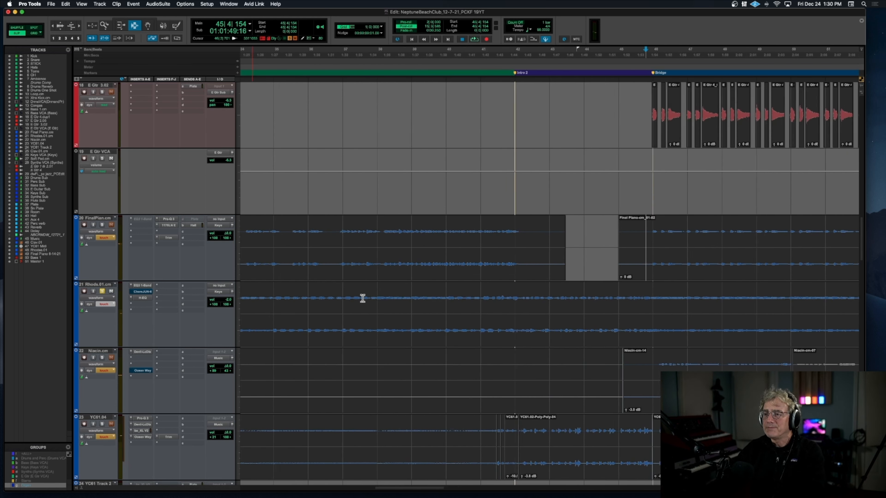
{"action": "scroll", "coordinate": [363, 298], "scroll_direction": "up", "scroll_amount": 1}
{"action": "key", "text": "space"}
{"action": "scroll", "coordinate": [363, 298], "scroll_direction": "up", "scroll_amount": 5}
{"action": "scroll", "coordinate": [363, 298], "scroll_direction": "down", "scroll_amount": 8}
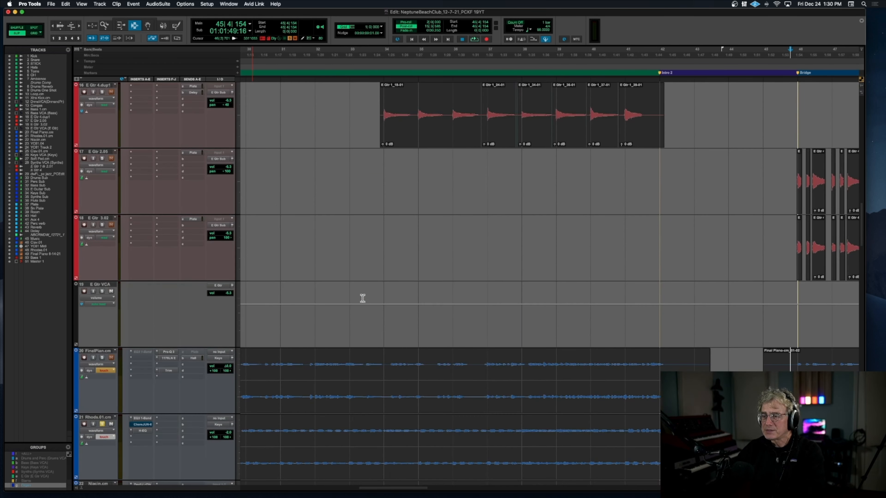
{"action": "scroll", "coordinate": [363, 299], "scroll_direction": "left", "scroll_amount": 8}
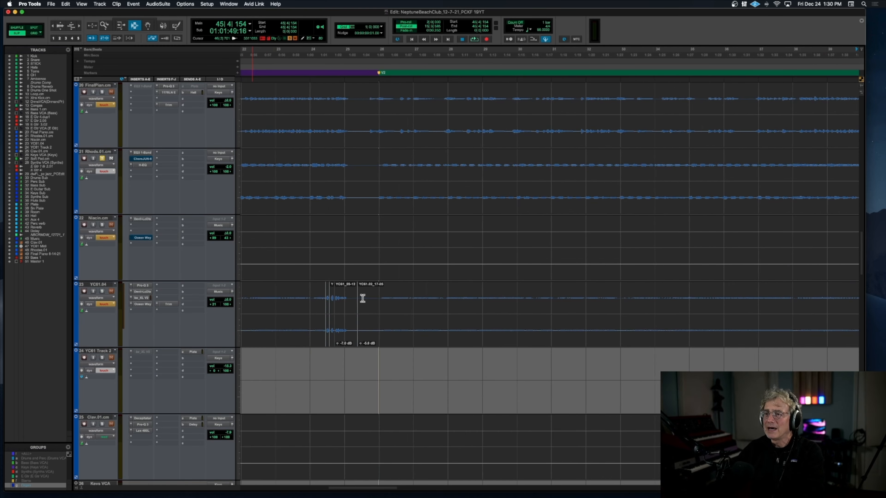
{"action": "scroll", "coordinate": [363, 299], "scroll_direction": "up", "scroll_amount": 1}
{"action": "scroll", "coordinate": [363, 298], "scroll_direction": "left", "scroll_amount": 5}
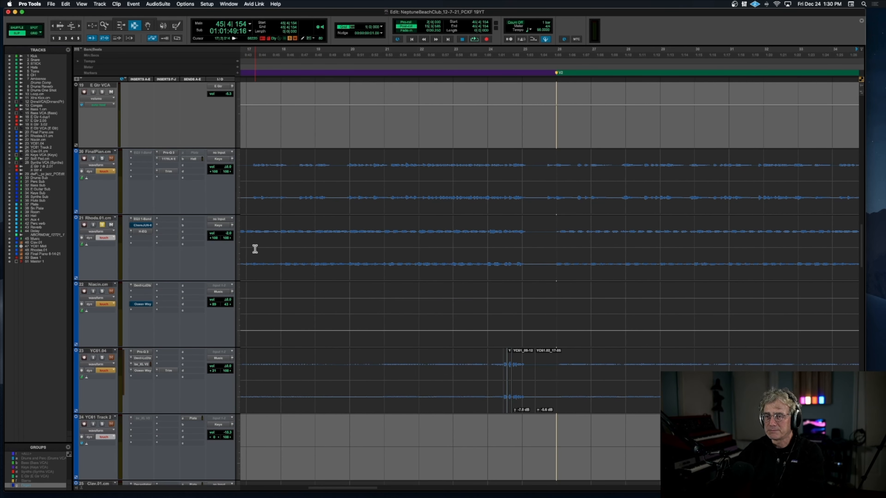
{"action": "scroll", "coordinate": [255, 250], "scroll_direction": "left", "scroll_amount": 2}
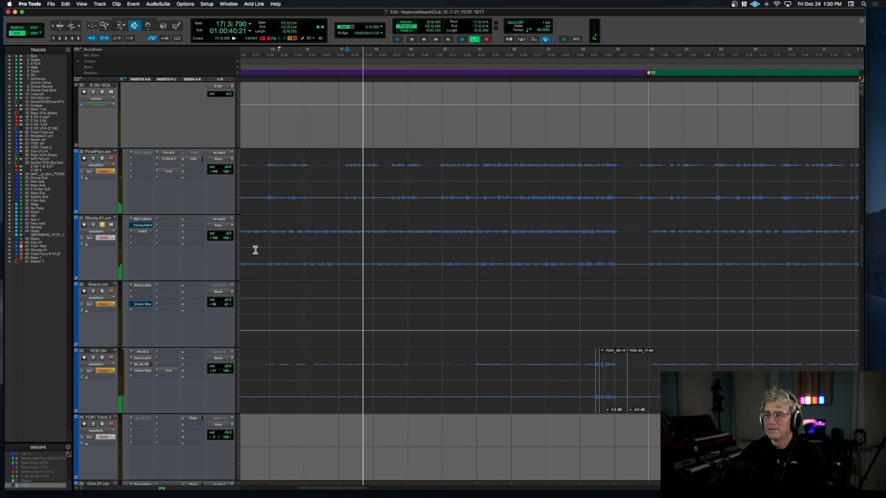
Step: Restart playback from the intro around bar 7 and add Final Piano.cm to the soloed Rhodes
{"action": "key", "text": "space"}
{"action": "scroll", "coordinate": [256, 250], "scroll_direction": "left", "scroll_amount": 15}
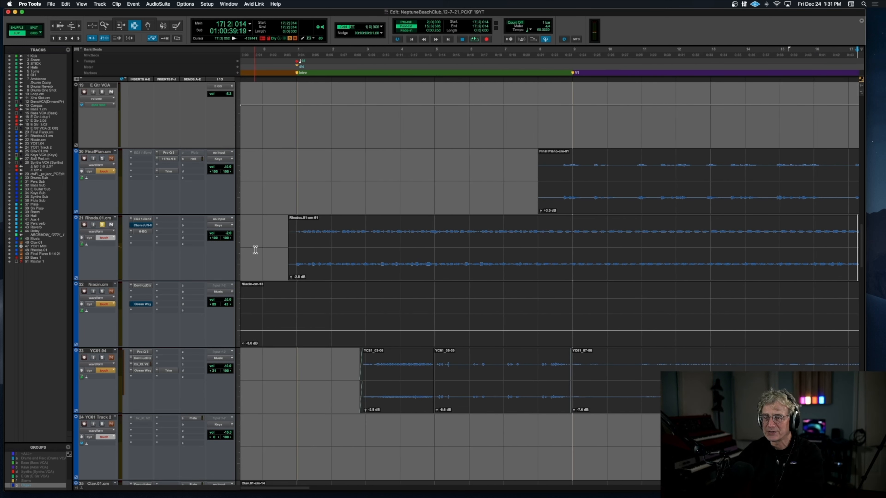
{"action": "key", "text": "space"}
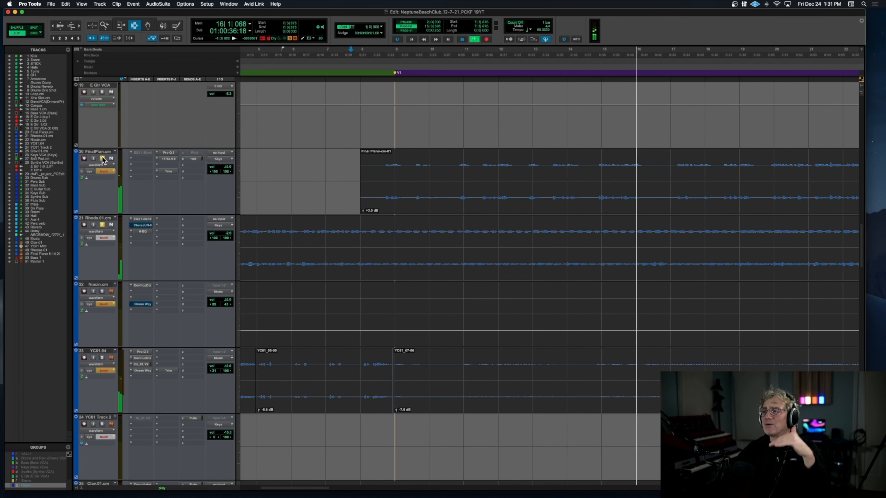
Step: Stop playback, add Bass 1.cm to the solo, and play it together with the piano and Rhodes from bar 7
{"action": "key", "text": "space"}
{"action": "scroll", "coordinate": [101, 158], "scroll_direction": "up", "scroll_amount": 10}
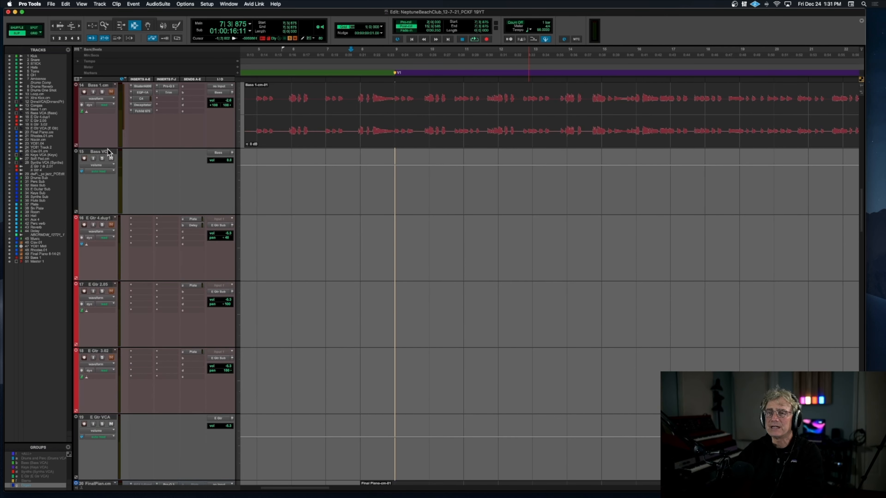
{"action": "key", "text": "space"}
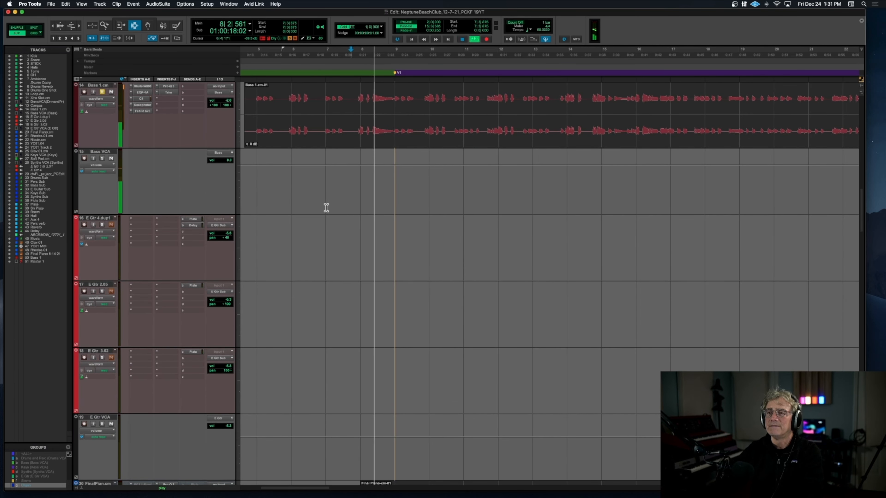
{"action": "scroll", "coordinate": [362, 221], "scroll_direction": "down", "scroll_amount": 4}
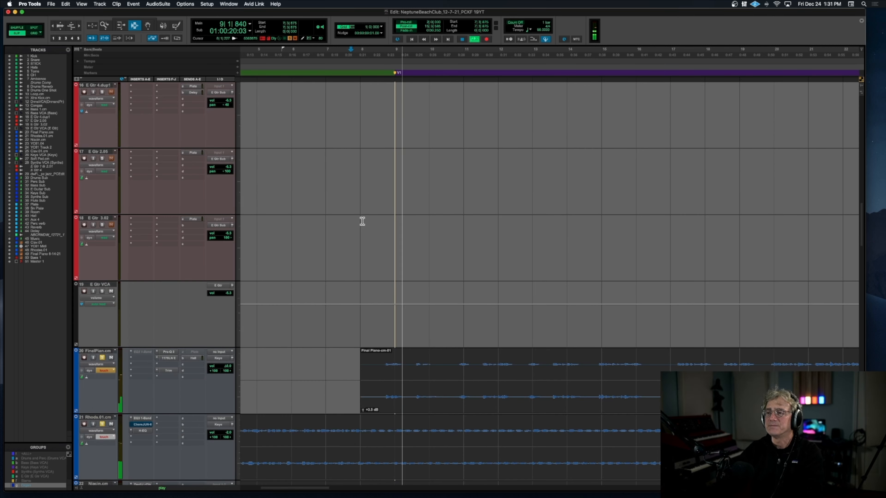
{"action": "scroll", "coordinate": [362, 221], "scroll_direction": "down", "scroll_amount": 4}
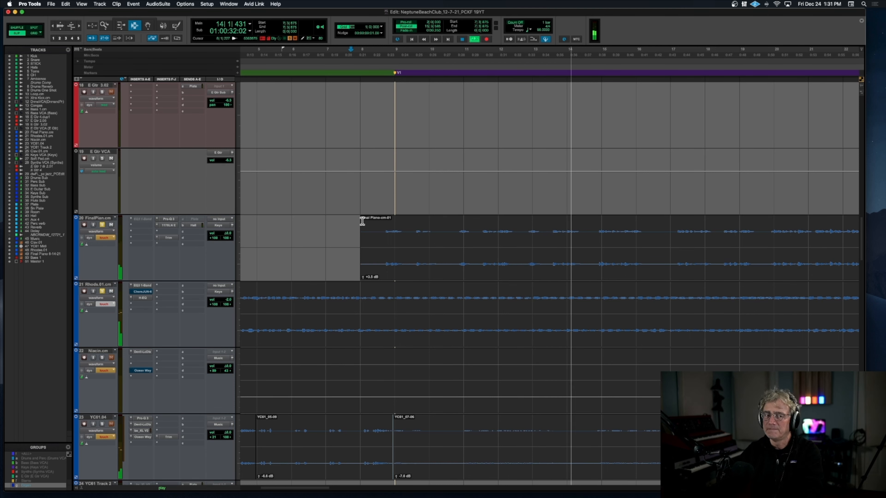
Step: Add YC61.04 to the solo and play the combined parts from just before the first verse
{"action": "scroll", "coordinate": [362, 221], "scroll_direction": "right", "scroll_amount": 2}
{"action": "scroll", "coordinate": [362, 222], "scroll_direction": "down", "scroll_amount": 2}
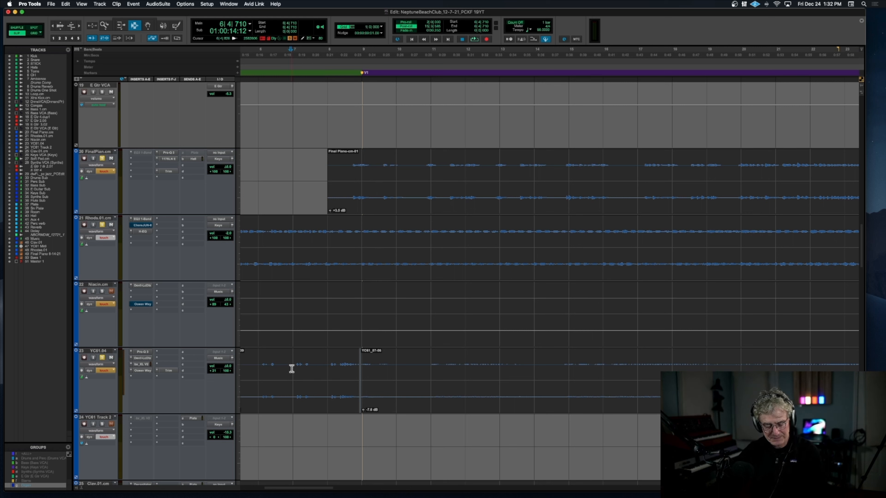
{"action": "key", "text": "space"}
{"action": "left_click", "coordinate": [356, 366]}
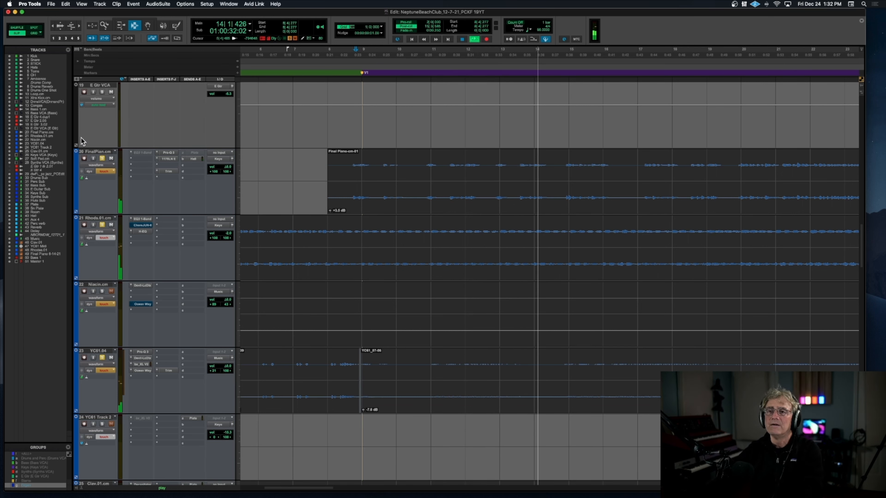
Step: Remove Final Piano.cm from the solo, listen to the Rhodes with YC61.04 through the first verse, and stop playback
{"action": "left_click", "coordinate": [102, 159]}
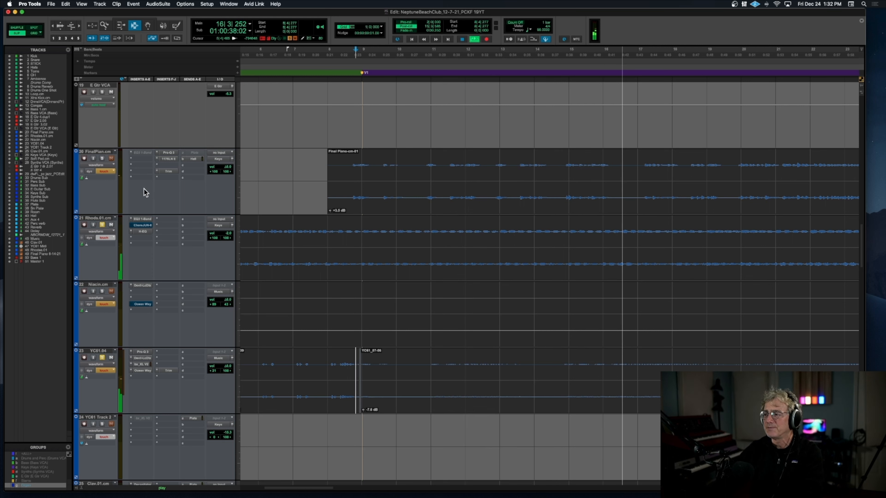
{"action": "scroll", "coordinate": [415, 254], "scroll_direction": "right", "scroll_amount": 5}
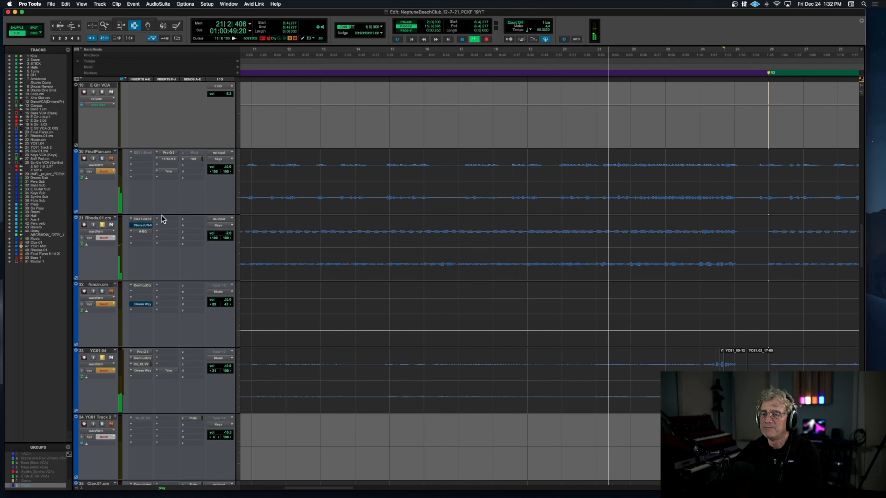
{"action": "scroll", "coordinate": [140, 218], "scroll_direction": "down", "scroll_amount": 2}
{"action": "scroll", "coordinate": [140, 216], "scroll_direction": "up", "scroll_amount": 2}
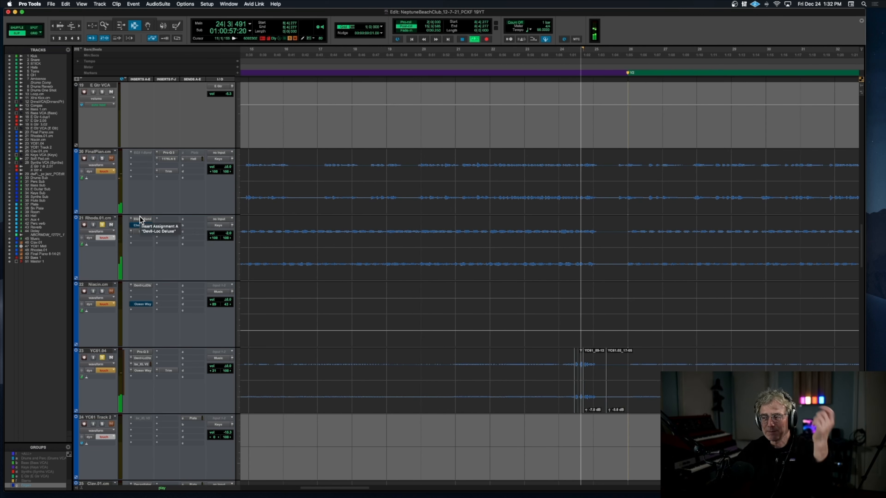
{"action": "key", "text": "space"}
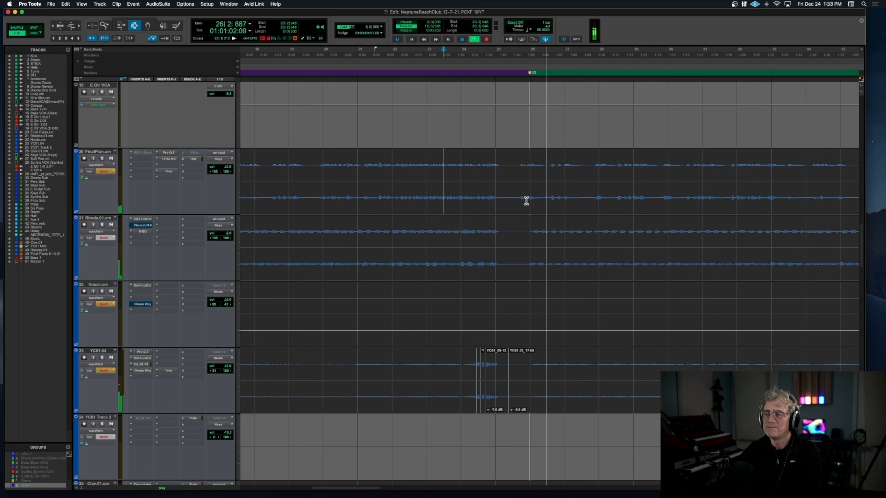
Step: Solo YC61.04 without the Rhodes and play it at the second verse's start and around bar 20
{"action": "scroll", "coordinate": [526, 201], "scroll_direction": "down", "scroll_amount": 2}
{"action": "key", "text": "space"}
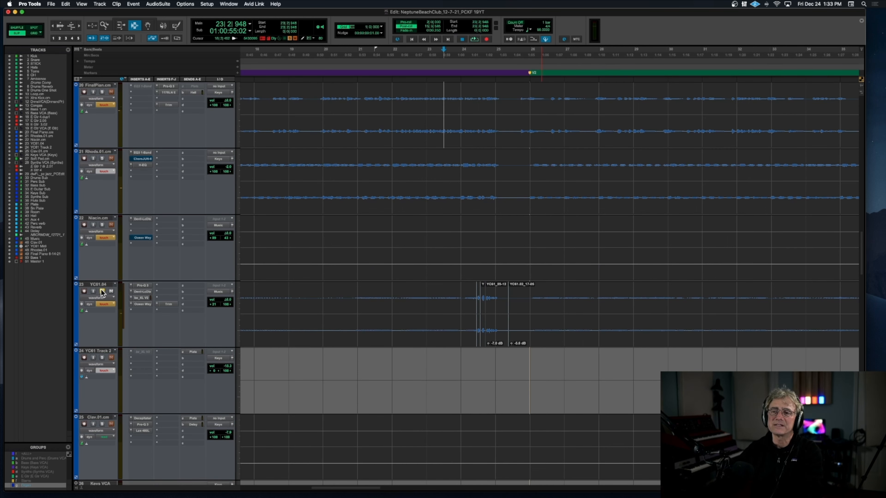
{"action": "key", "text": "space"}
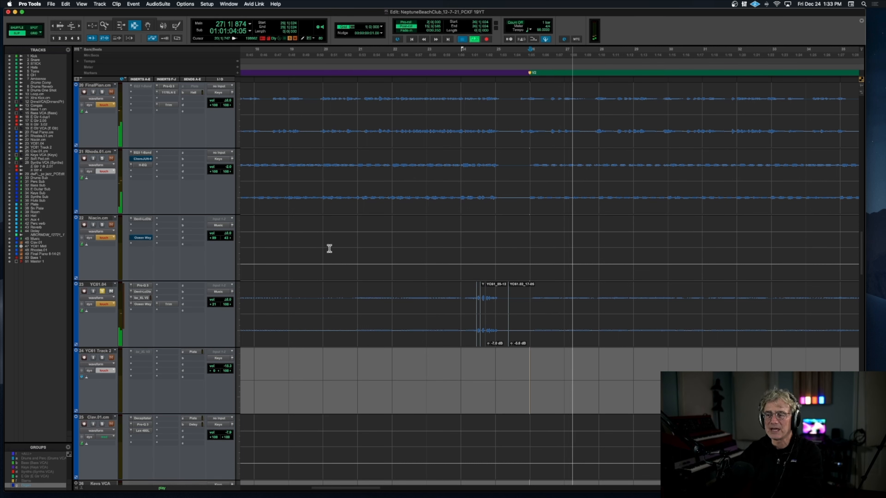
{"action": "key", "text": "space"}
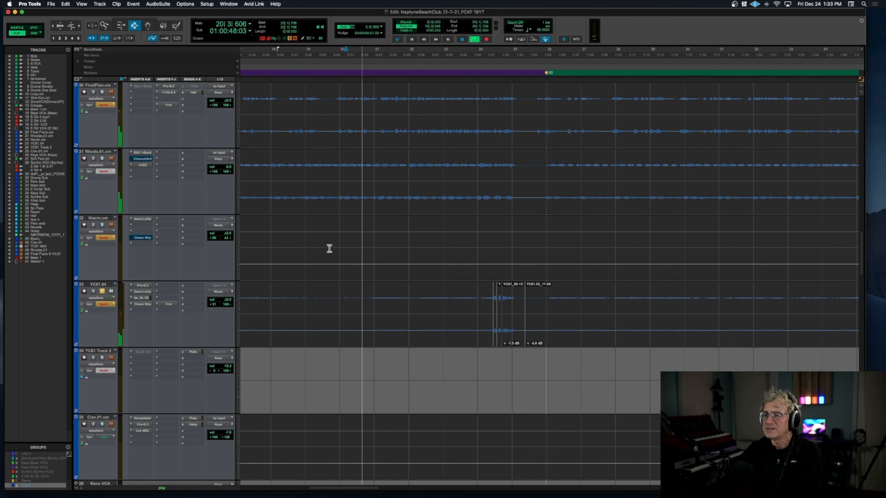
Step: Move playback to the start of the second verse and add Rhodes.01.cm and Final Piano.cm to the solo
{"action": "left_click", "coordinate": [553, 263]}
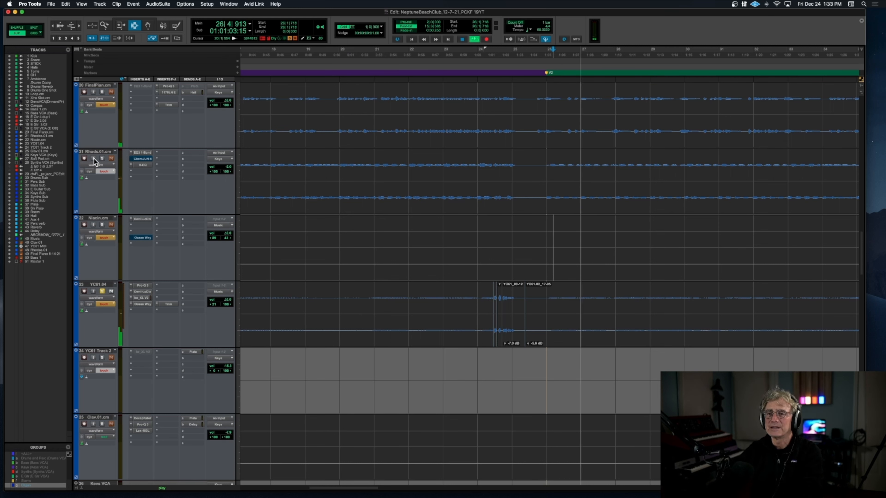
{"action": "left_click", "coordinate": [103, 159]}
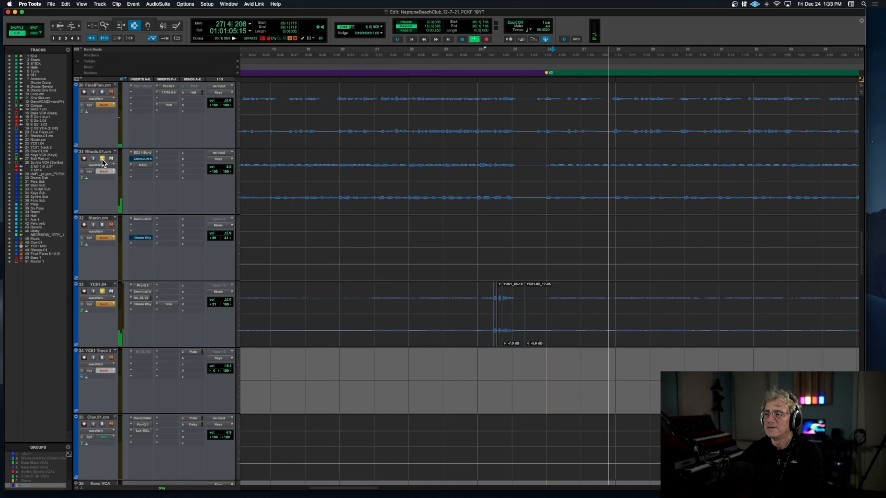
{"action": "left_click", "coordinate": [101, 92]}
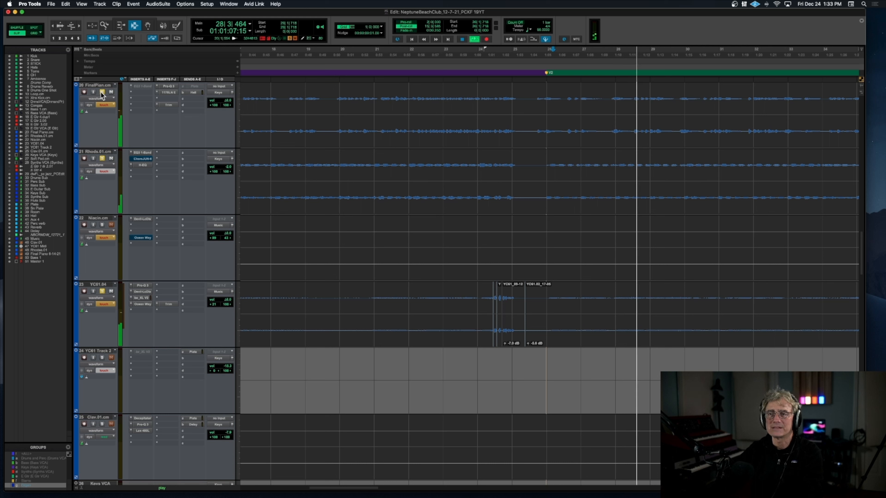
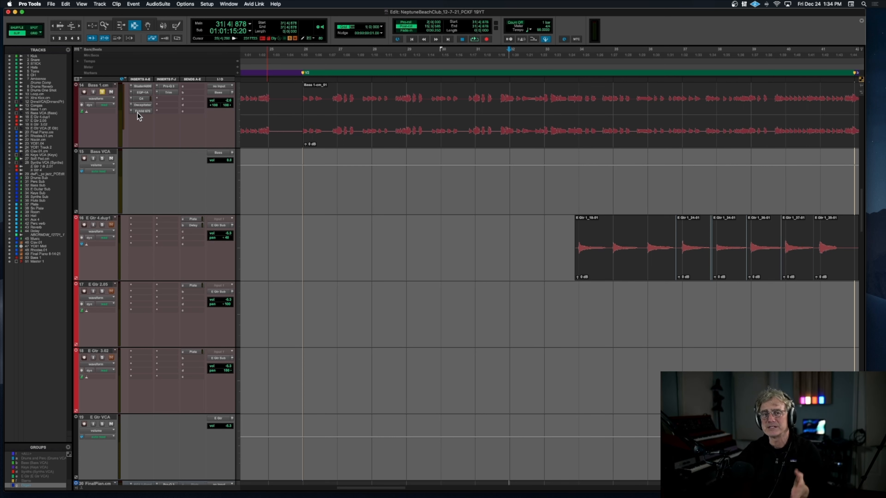
Step: Solo E Gtr 4.dup1, play its part in the second verse from bar 33, and stop playback
{"action": "scroll", "coordinate": [137, 112], "scroll_direction": "down", "scroll_amount": 2}
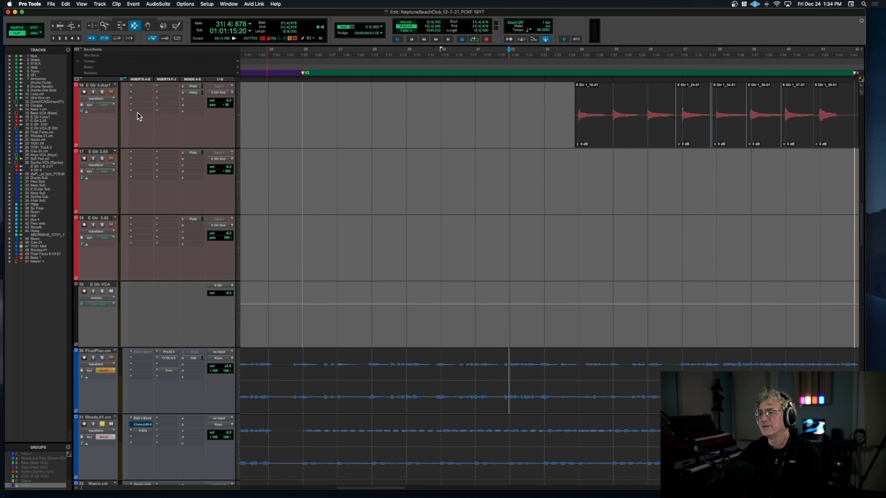
{"action": "scroll", "coordinate": [126, 117], "scroll_direction": "up", "scroll_amount": 1}
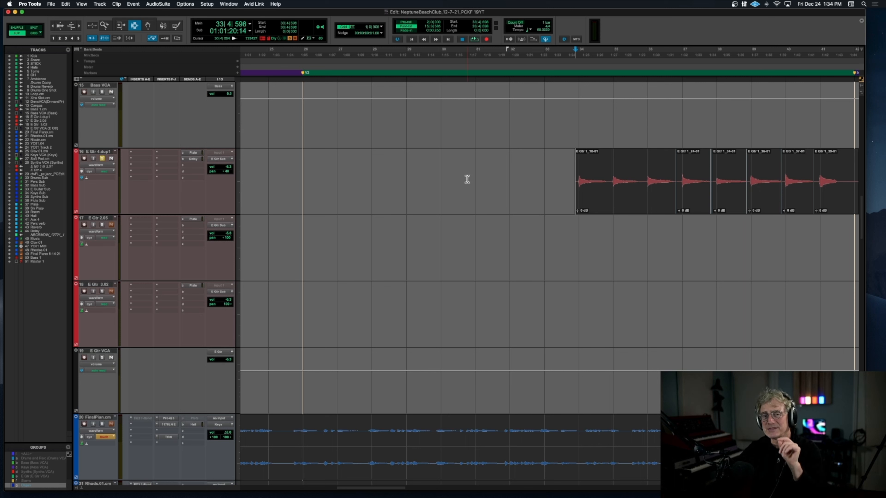
{"action": "key", "text": "space"}
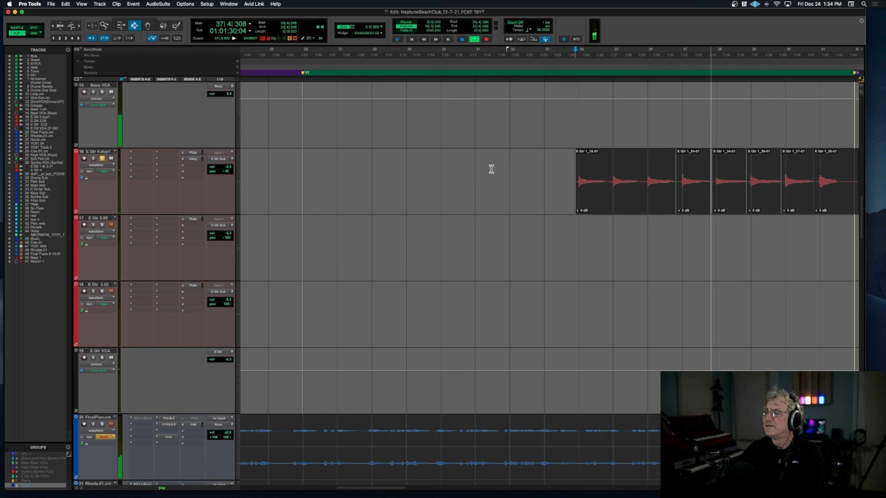
{"action": "scroll", "coordinate": [492, 170], "scroll_direction": "right", "scroll_amount": 3}
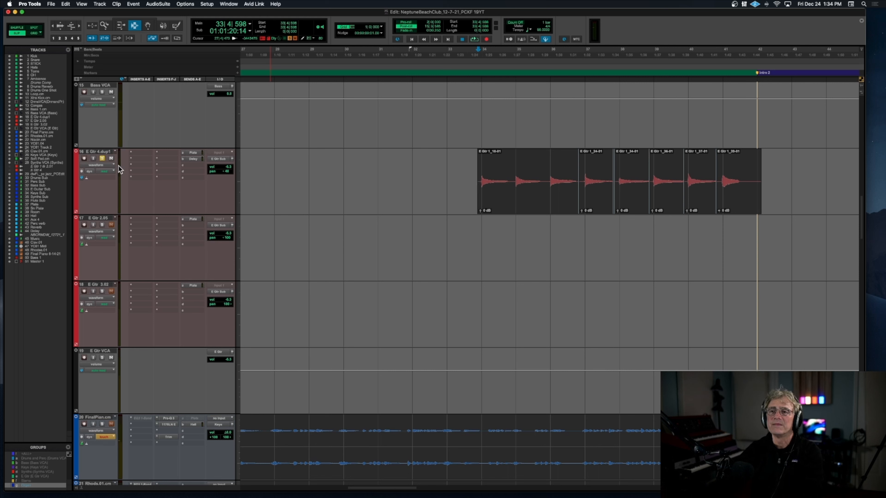
Step: Solo Clav.01.cm, play its part from the start of Intro 2, and stop playback
{"action": "scroll", "coordinate": [443, 249], "scroll_direction": "down", "scroll_amount": 10}
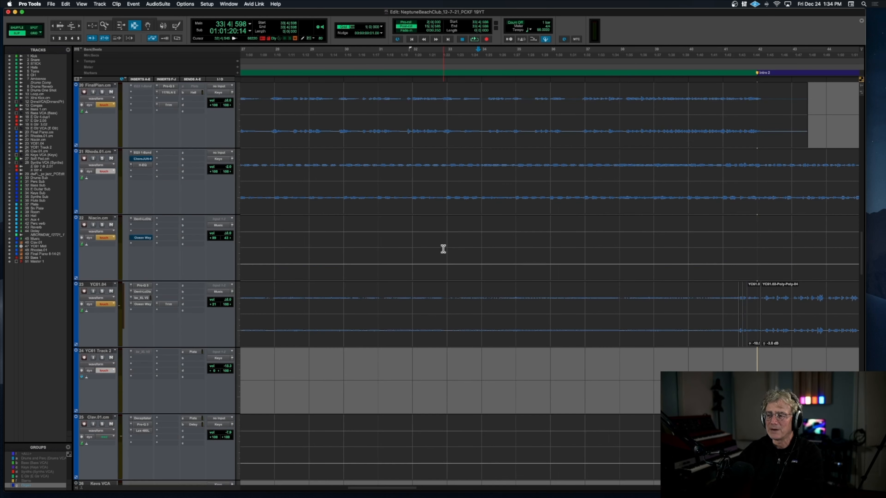
{"action": "scroll", "coordinate": [443, 249], "scroll_direction": "right", "scroll_amount": 4}
{"action": "scroll", "coordinate": [443, 248], "scroll_direction": "right", "scroll_amount": 8}
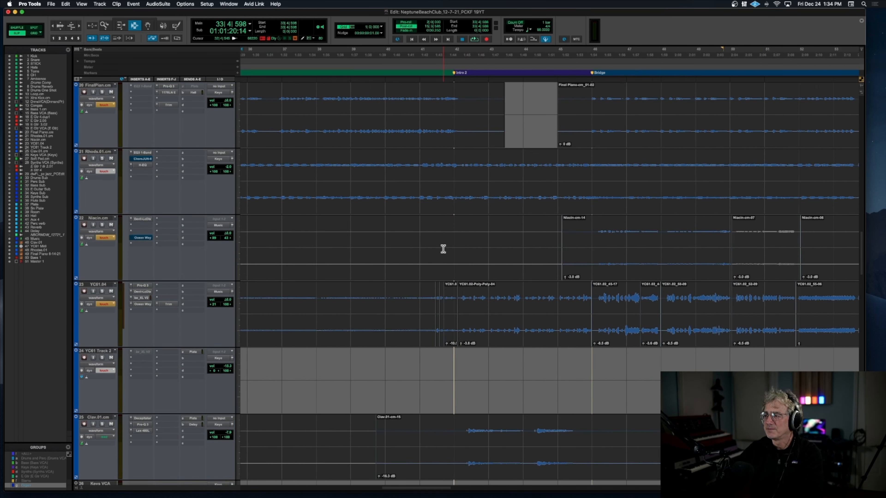
{"action": "scroll", "coordinate": [443, 249], "scroll_direction": "down", "scroll_amount": 2}
{"action": "scroll", "coordinate": [443, 248], "scroll_direction": "down", "scroll_amount": 2}
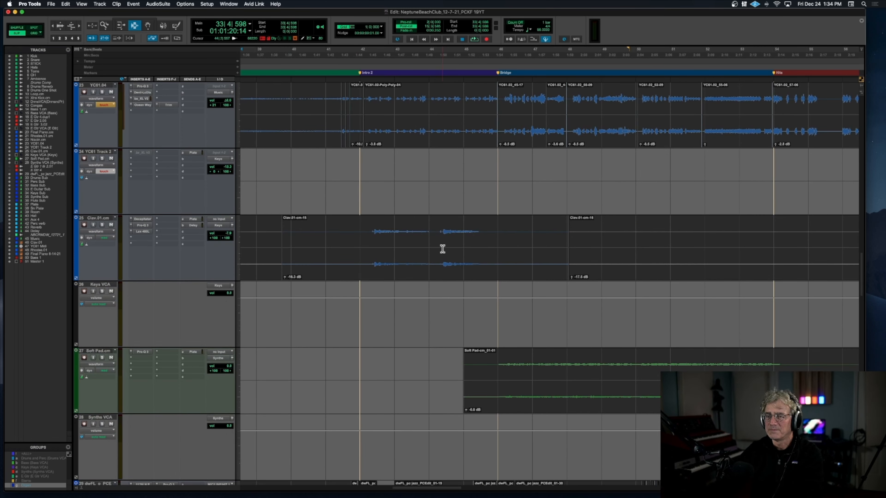
{"action": "left_click", "coordinate": [102, 226]}
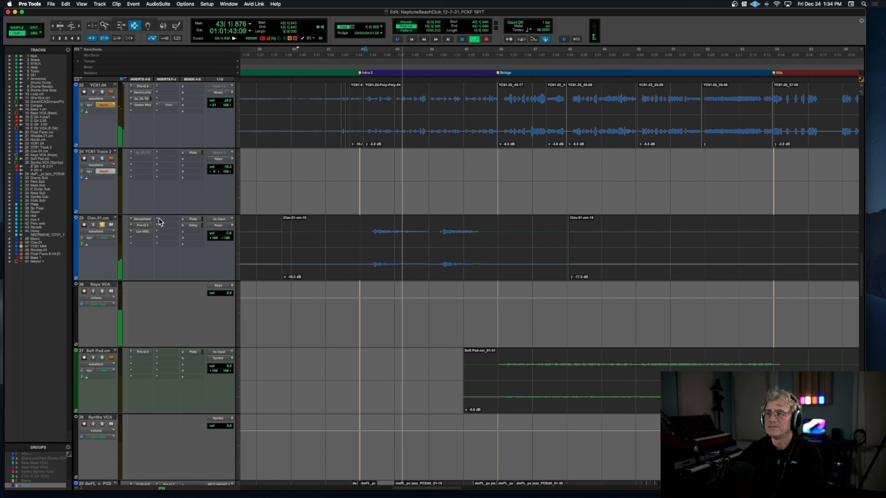
{"action": "scroll", "coordinate": [109, 118], "scroll_direction": "down", "scroll_amount": 1}
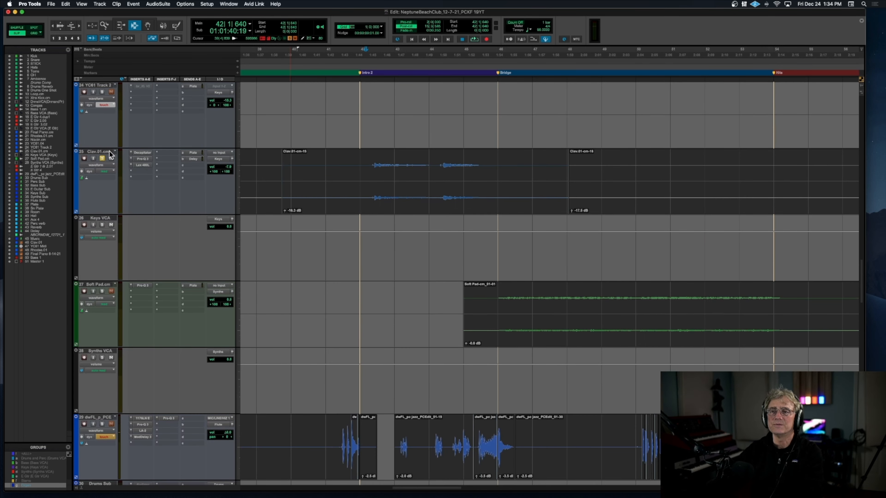
Step: Add YC61.04, Bass 1.cm and the Drums VCA to the Clav solo, play them from the start of Intro 2, and stop
{"action": "scroll", "coordinate": [143, 133], "scroll_direction": "up", "scroll_amount": 1}
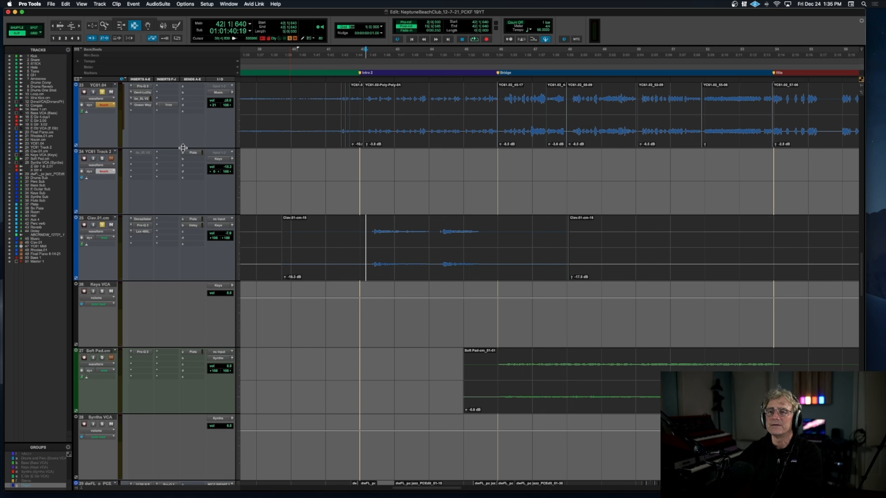
{"action": "scroll", "coordinate": [182, 147], "scroll_direction": "up", "scroll_amount": 3}
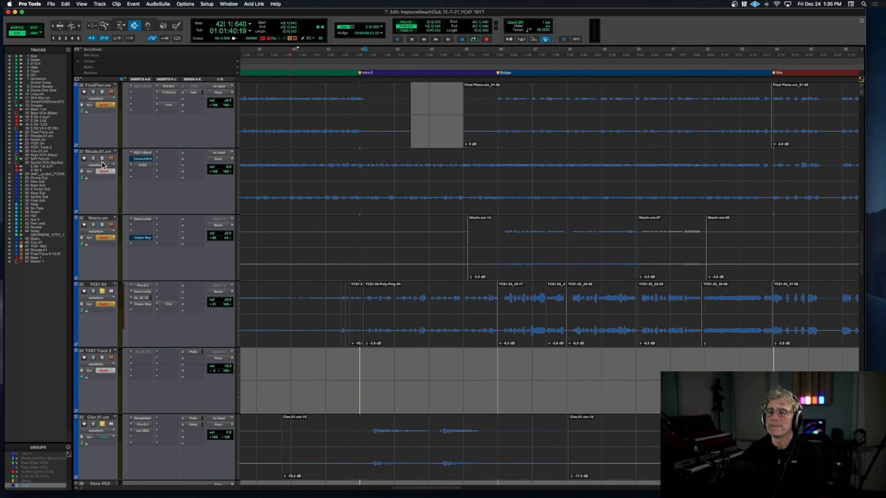
{"action": "scroll", "coordinate": [169, 179], "scroll_direction": "up", "scroll_amount": 5}
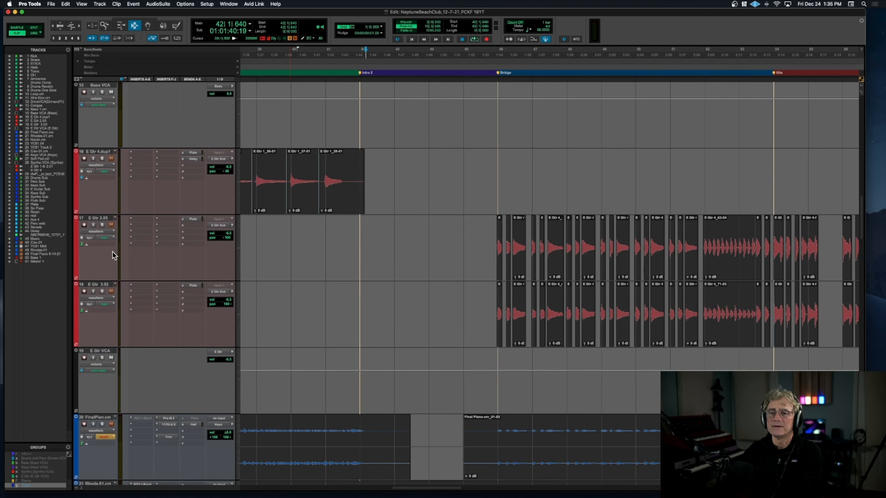
{"action": "scroll", "coordinate": [118, 213], "scroll_direction": "up", "scroll_amount": 4}
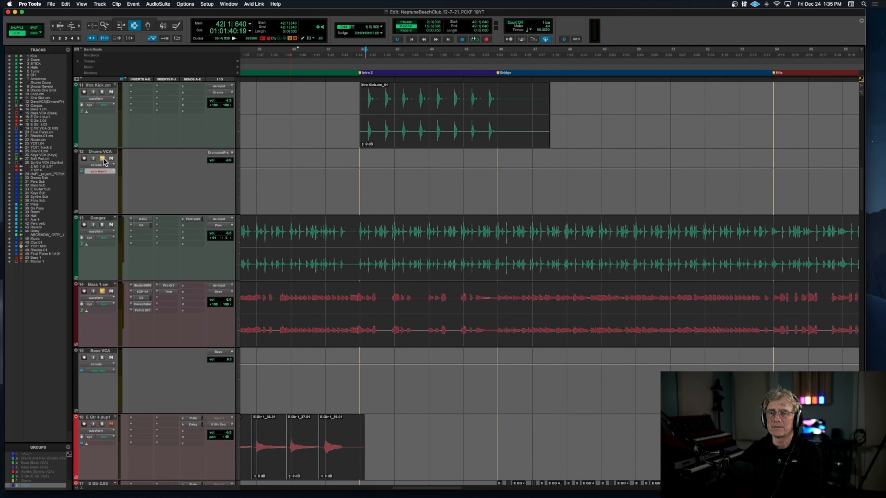
{"action": "key", "text": "space"}
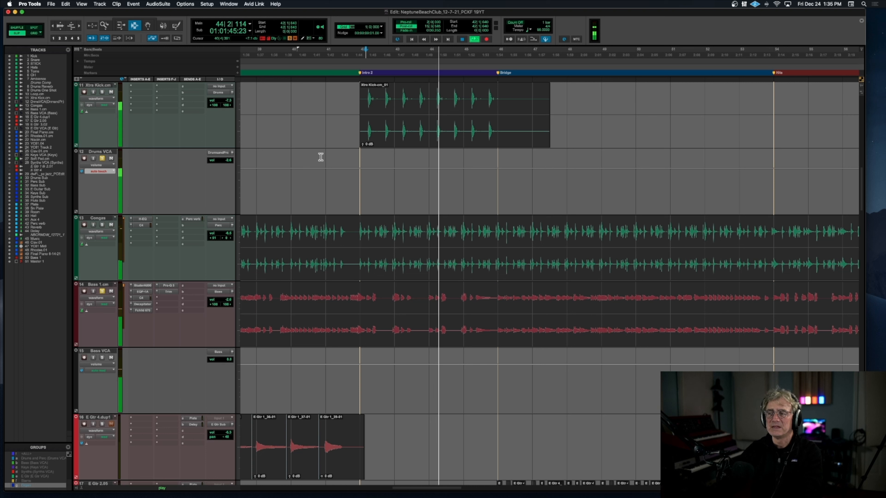
{"action": "key", "text": "space"}
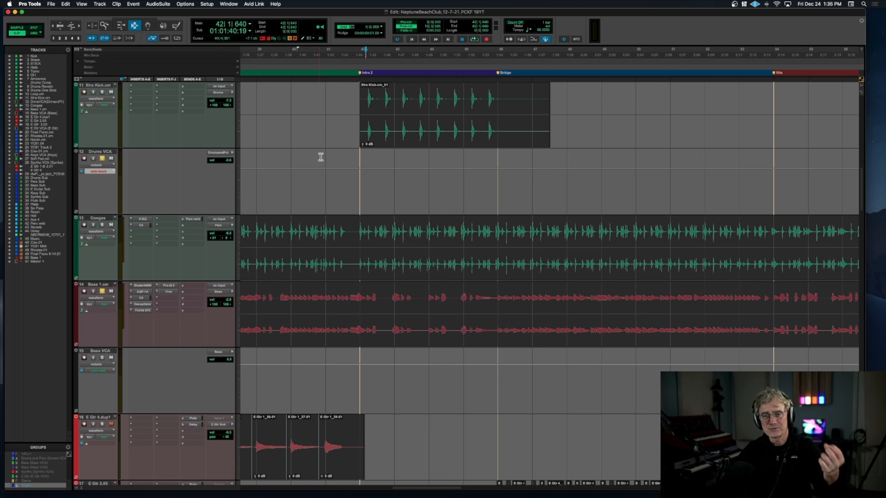
Step: Play the soloed combination from bar 41, just before Intro 2, up to the Bridge and stop playback
{"action": "scroll", "coordinate": [320, 157], "scroll_direction": "right", "scroll_amount": 2}
{"action": "key", "text": "space"}
{"action": "key", "text": "space"}
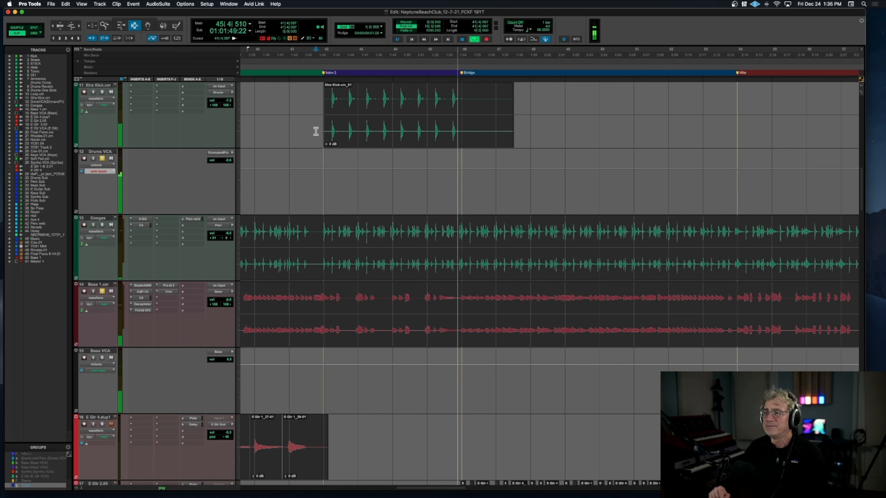
{"action": "key", "text": "space"}
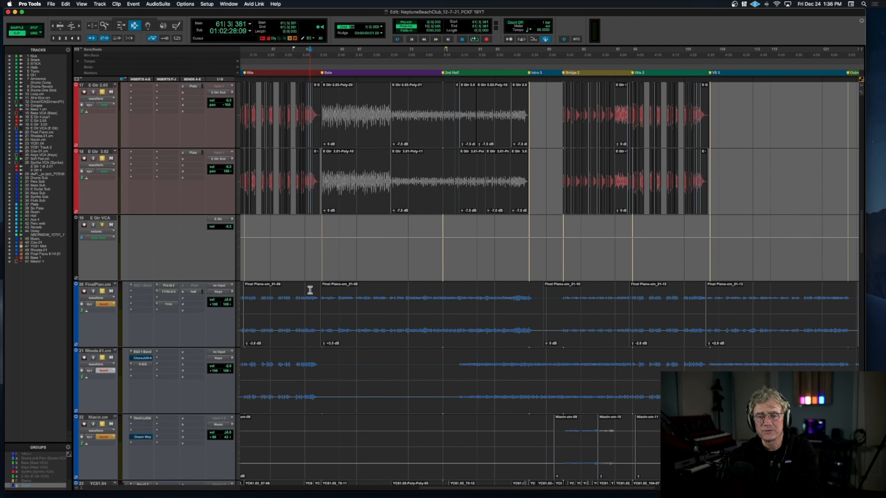
Step: Play the soloed guitars and keys from bar 61 through the Solo section and stop playback
{"action": "key", "text": "space"}
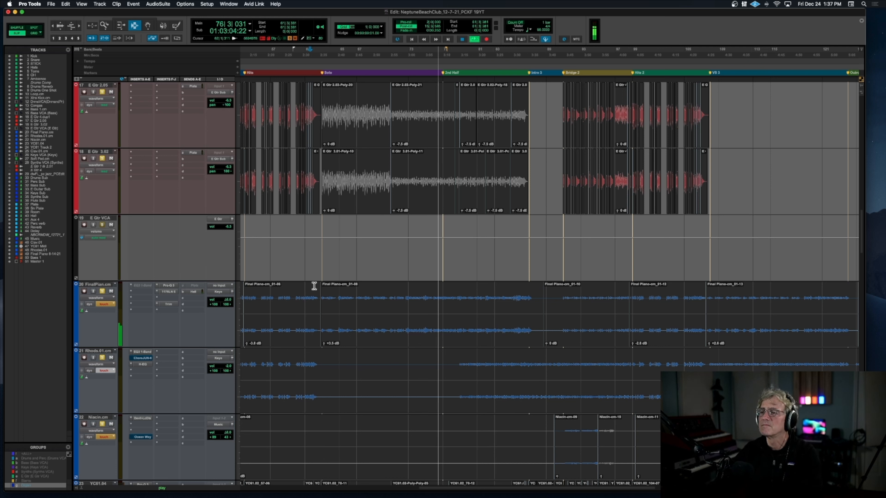
{"action": "key", "text": "space"}
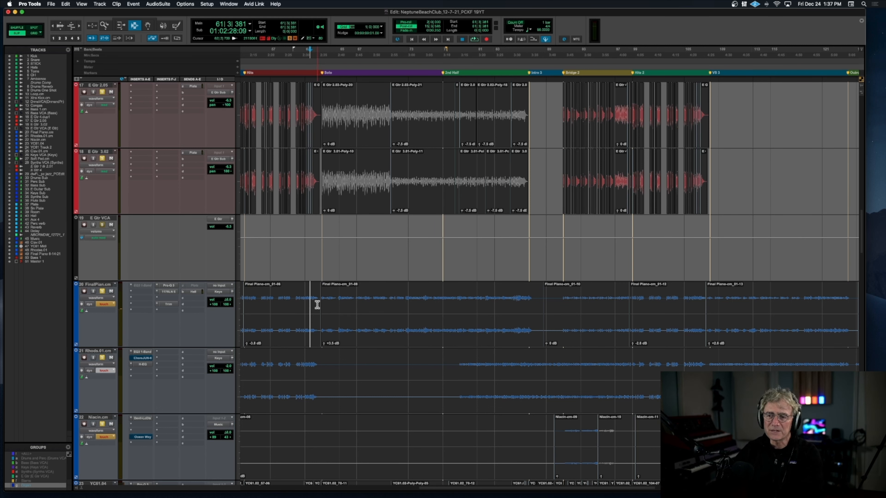
Step: Solo Final Piano.cm alone and compare it at the Bridge's start, around bar 22, and just before the Solo section
{"action": "scroll", "coordinate": [331, 292], "scroll_direction": "left", "scroll_amount": 5}
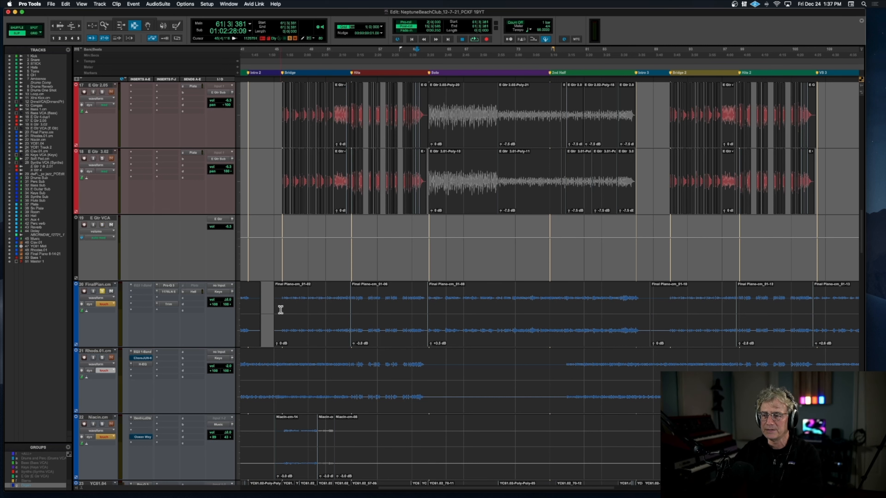
{"action": "key", "text": "space"}
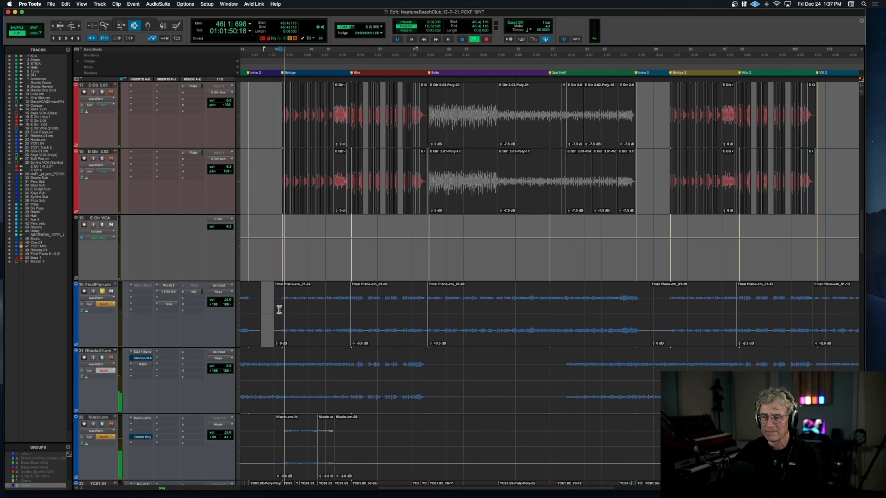
{"action": "scroll", "coordinate": [264, 309], "scroll_direction": "left", "scroll_amount": 5}
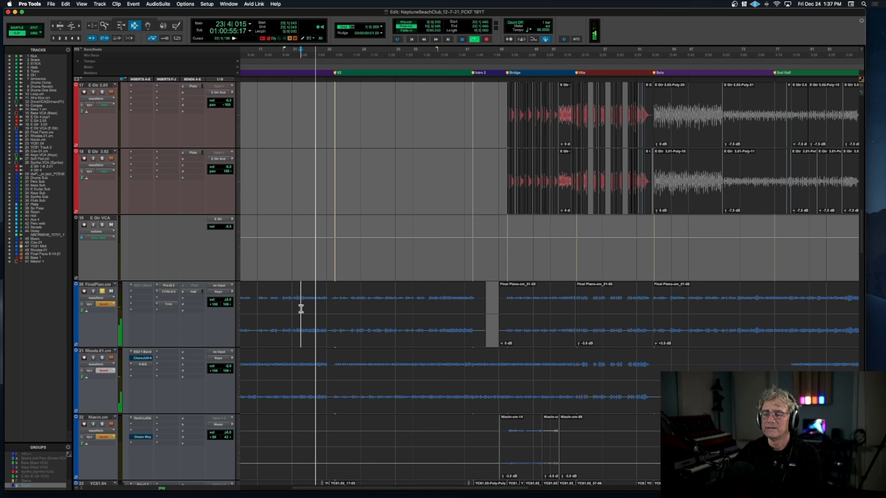
{"action": "key", "text": "space"}
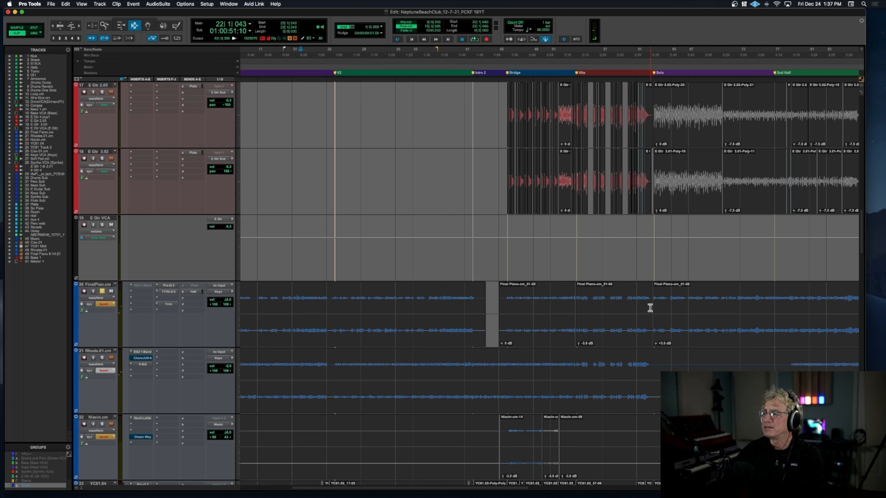
{"action": "scroll", "coordinate": [650, 308], "scroll_direction": "left", "scroll_amount": 2}
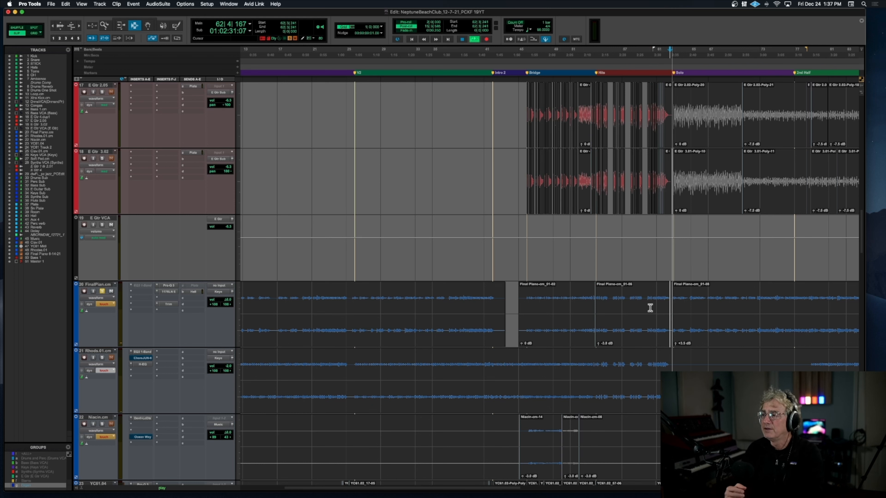
Step: Add Congas and Bass 1.cm to the piano solo, play from bar 62 through the Solo section into Intro 3, and stop
{"action": "scroll", "coordinate": [650, 308], "scroll_direction": "down", "scroll_amount": 3}
{"action": "scroll", "coordinate": [651, 308], "scroll_direction": "up", "scroll_amount": 8}
{"action": "key", "text": "space"}
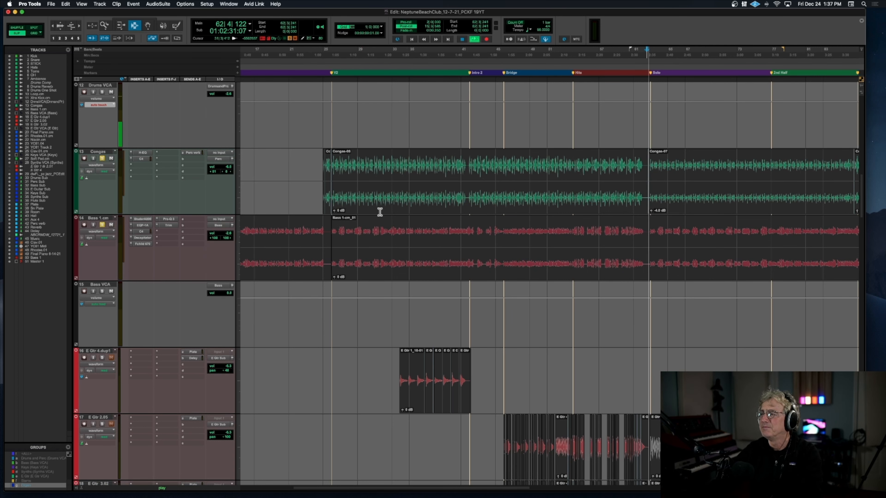
{"action": "scroll", "coordinate": [380, 212], "scroll_direction": "down", "scroll_amount": 2}
{"action": "scroll", "coordinate": [379, 212], "scroll_direction": "down", "scroll_amount": 3}
{"action": "scroll", "coordinate": [380, 211], "scroll_direction": "down", "scroll_amount": 1}
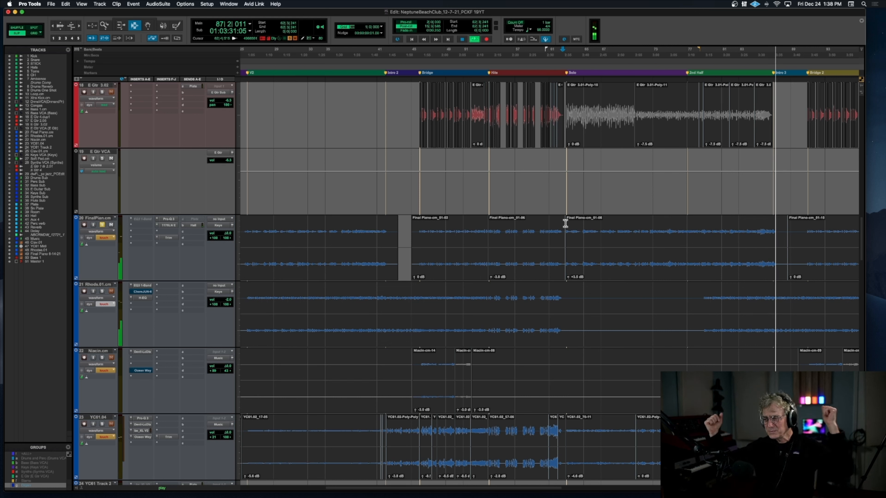
{"action": "key", "text": "space"}
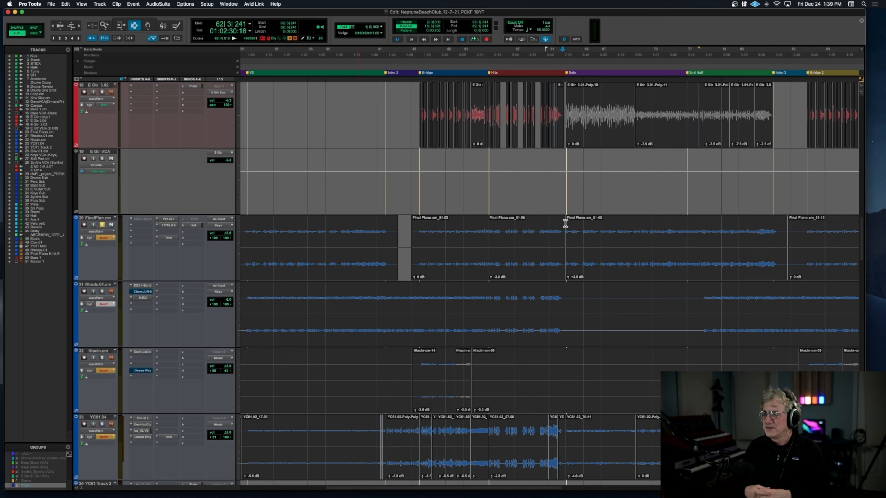
Step: Remove Final Piano.cm from the solo and play the full mix from bar 95 in Bridge 2
{"action": "scroll", "coordinate": [566, 224], "scroll_direction": "down", "scroll_amount": 4}
{"action": "scroll", "coordinate": [565, 223], "scroll_direction": "right", "scroll_amount": 3}
{"action": "scroll", "coordinate": [566, 223], "scroll_direction": "up", "scroll_amount": 4}
{"action": "scroll", "coordinate": [566, 224], "scroll_direction": "right", "scroll_amount": 1}
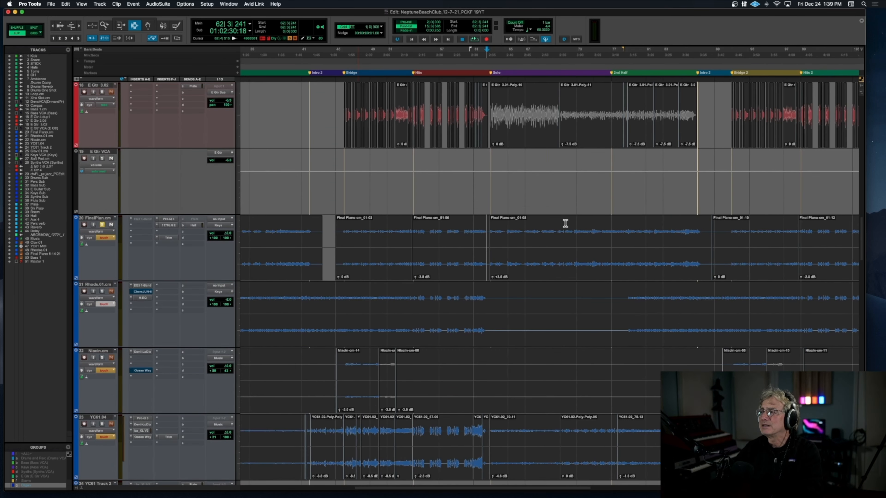
{"action": "scroll", "coordinate": [565, 223], "scroll_direction": "right", "scroll_amount": 6}
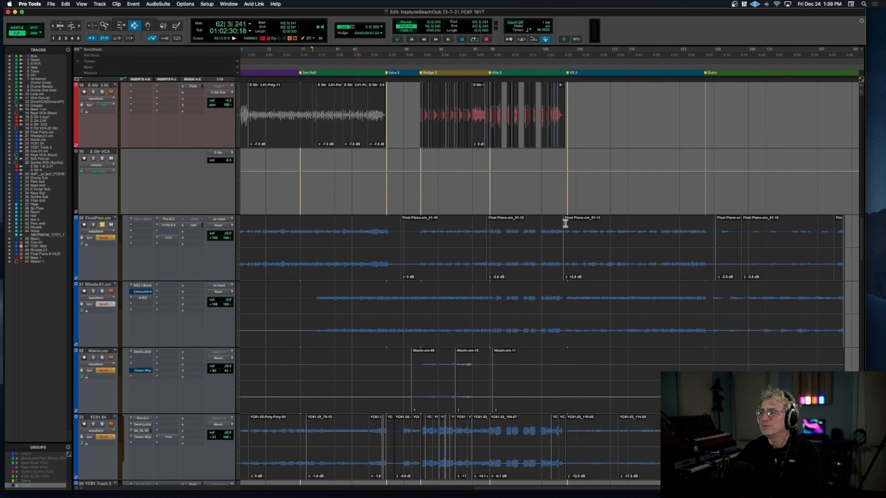
{"action": "left_click", "coordinate": [102, 225]}
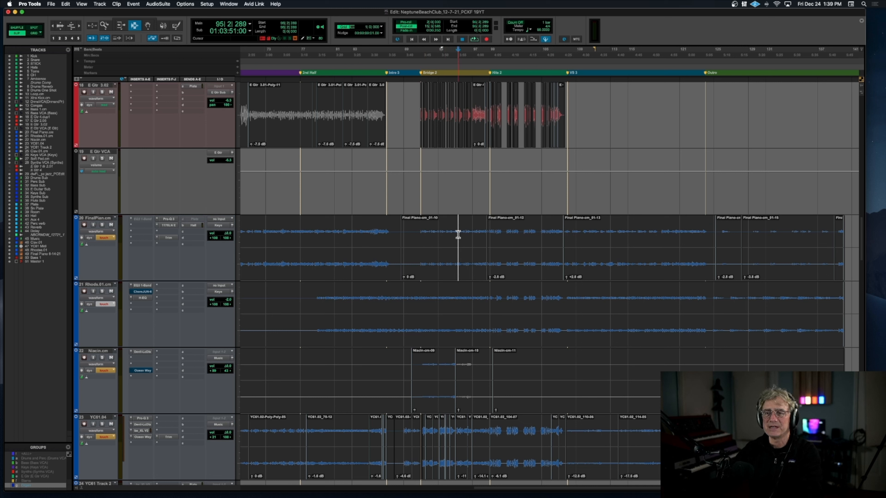
{"action": "key", "text": "space"}
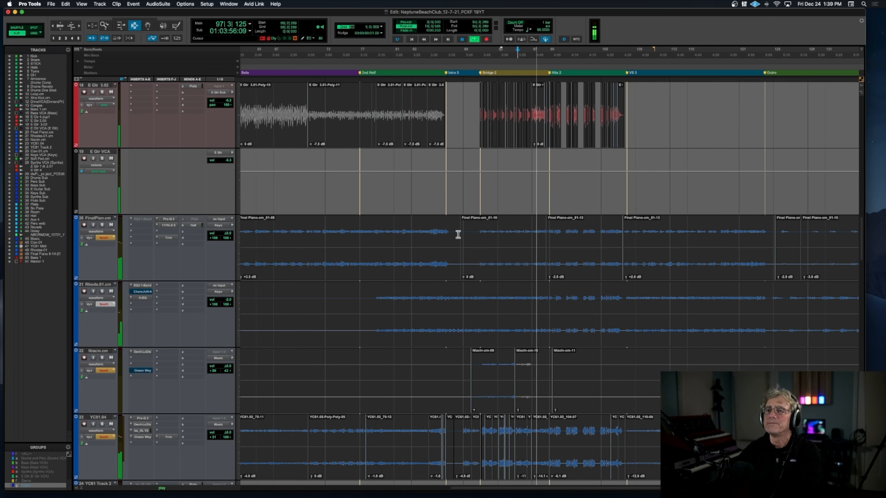
Step: Follow the full mix through Hits 2 while examining the YC61, Clav, Soft Pad and dwFL clips up close
{"action": "scroll", "coordinate": [458, 234], "scroll_direction": "up", "scroll_amount": 2}
{"action": "scroll", "coordinate": [458, 235], "scroll_direction": "down", "scroll_amount": 6}
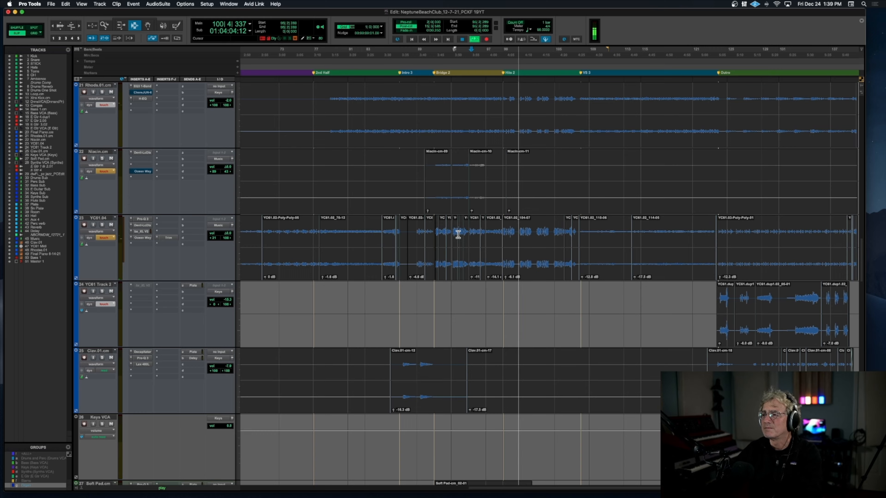
{"action": "scroll", "coordinate": [458, 235], "scroll_direction": "down", "scroll_amount": 5}
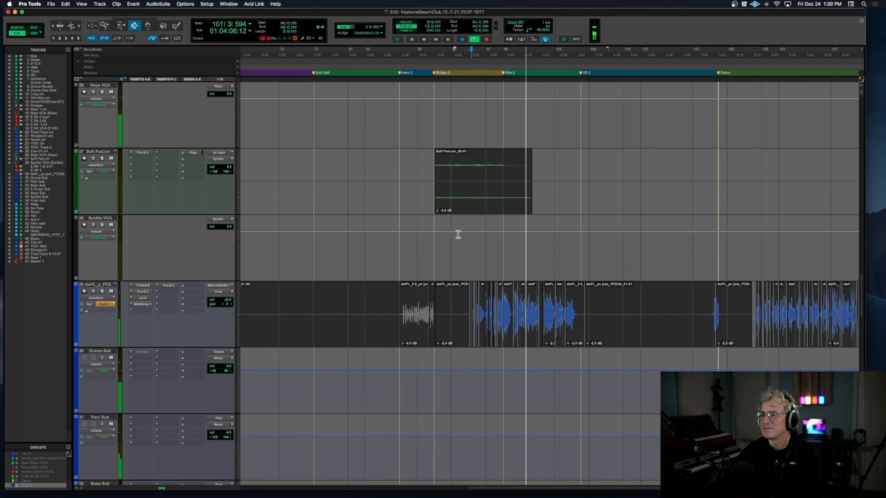
{"action": "key", "text": "t"}
{"action": "key", "text": "t"}
{"action": "scroll", "coordinate": [458, 234], "scroll_direction": "right", "scroll_amount": 4}
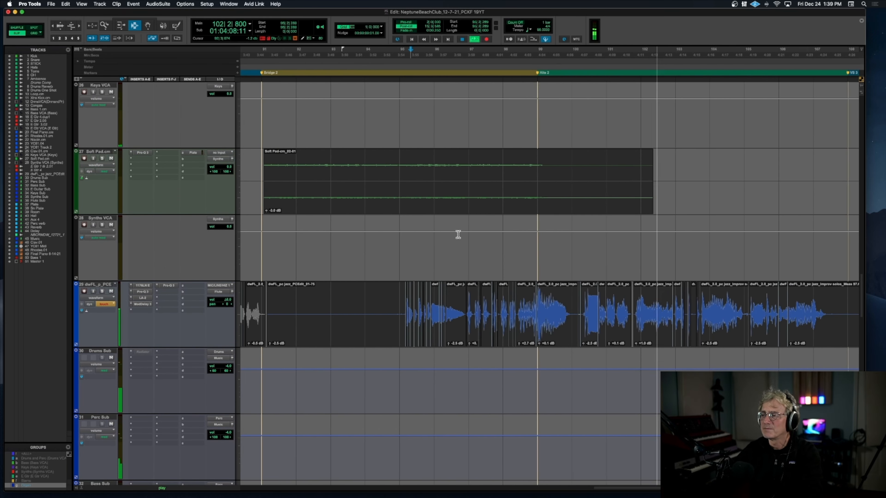
{"action": "scroll", "coordinate": [458, 235], "scroll_direction": "right", "scroll_amount": 3}
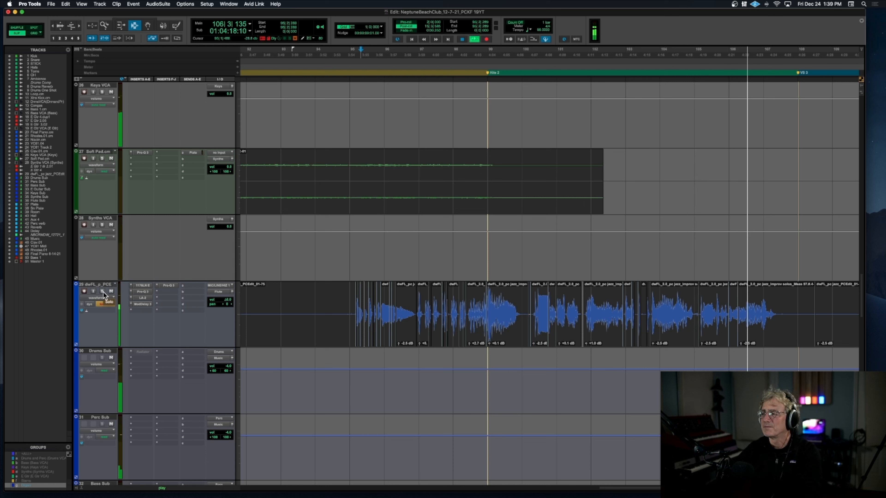
Step: Stop playback, solo the dwFL track, and bypass its 1176, LA-2 and both Pro-Q 3 inserts
{"action": "key", "text": "space"}
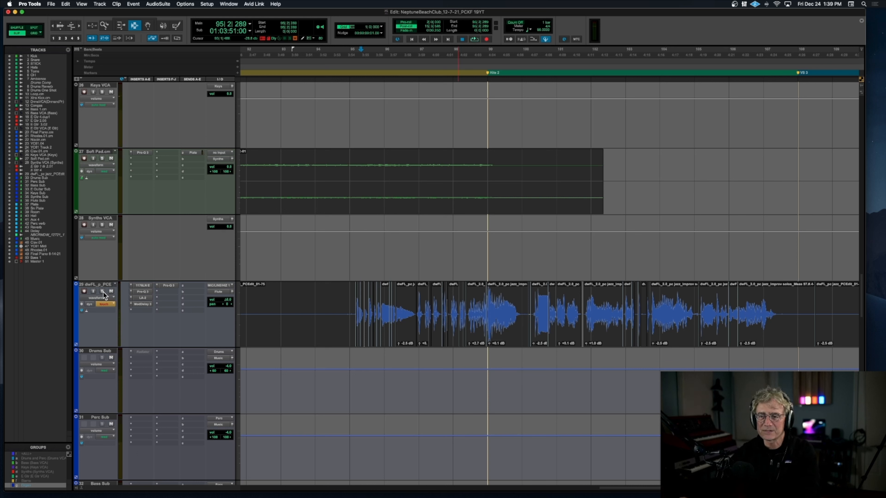
{"action": "left_click", "coordinate": [144, 285]}
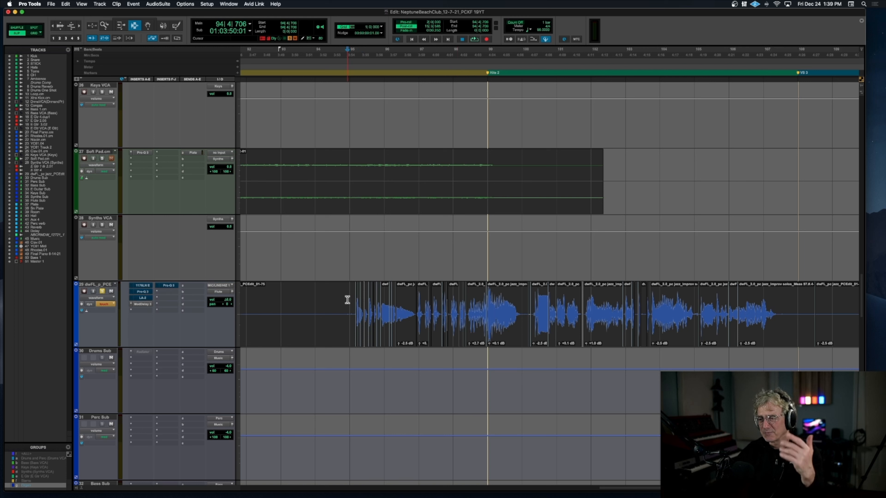
Step: Audition the soloed dwFL track from just before bar 95 and again from early in bar 97, stopping after each pass
{"action": "key", "text": "space"}
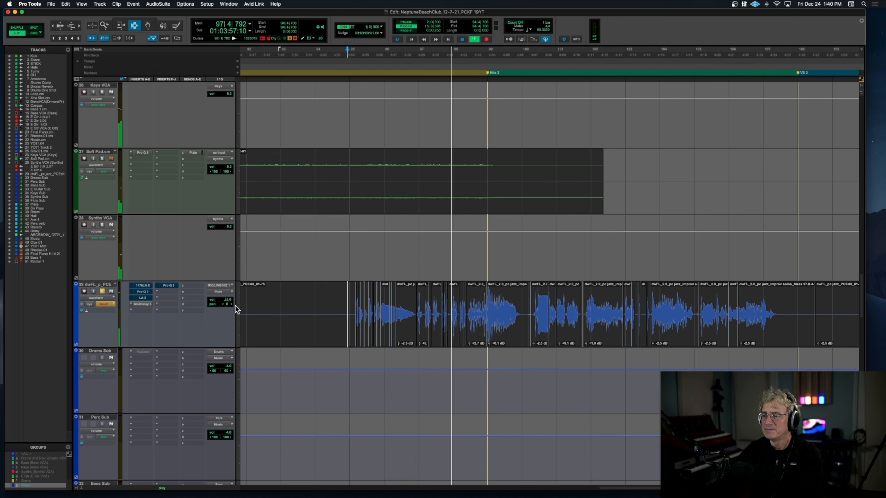
{"action": "key", "text": "space"}
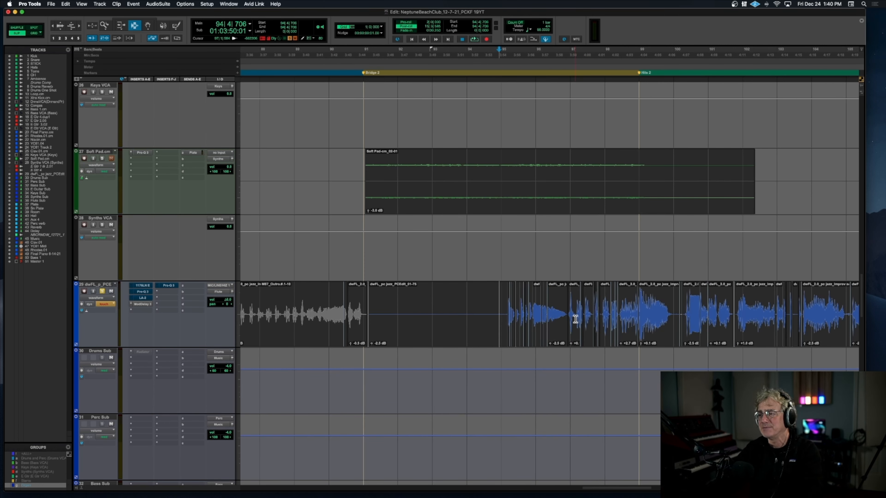
{"action": "key", "text": "space"}
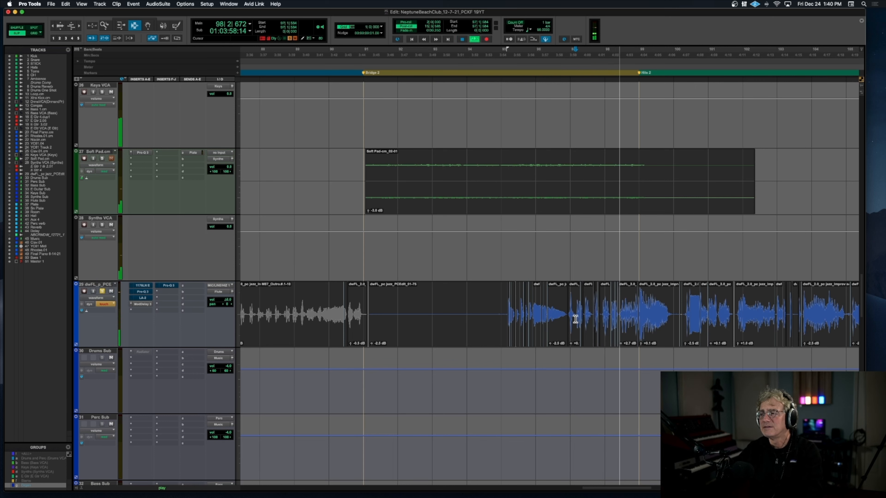
{"action": "key", "text": "space"}
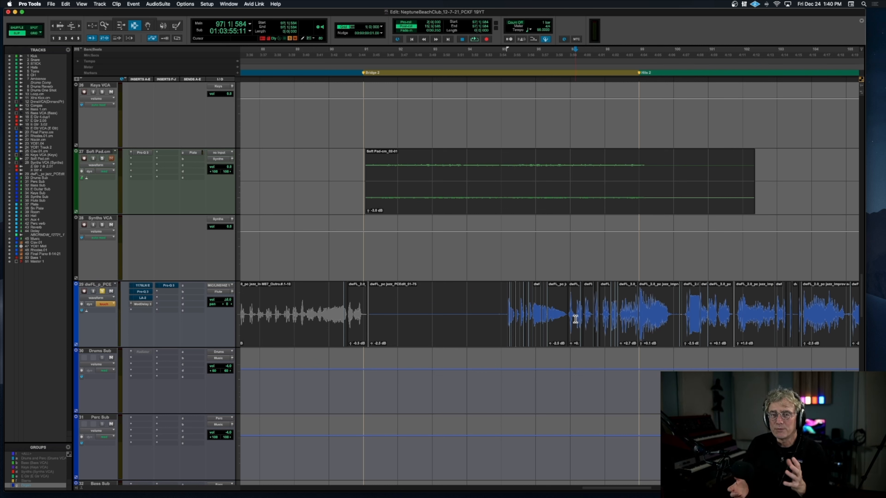
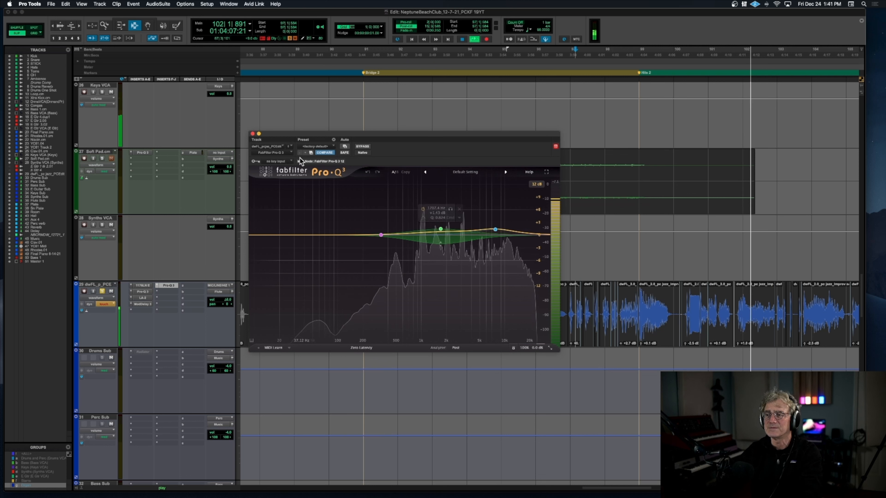
Step: Close dwFL's Pro-Q 3 window and take the dwFL track out of solo
{"action": "left_click", "coordinate": [253, 134]}
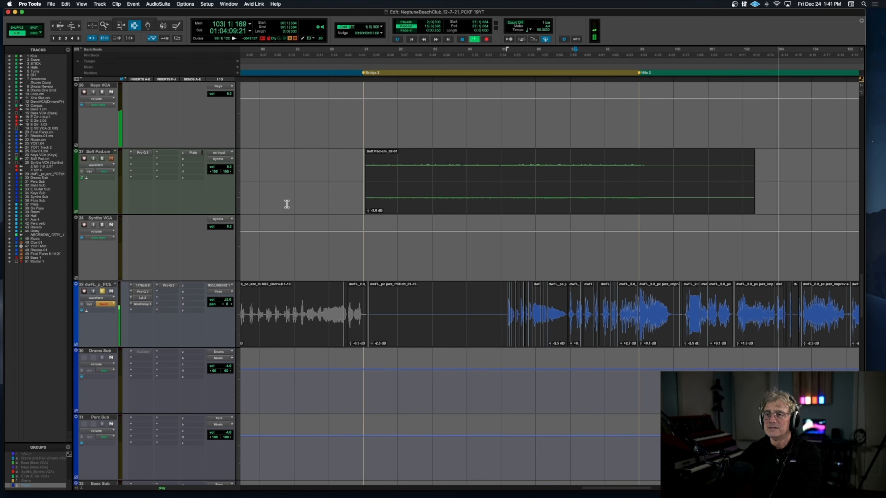
{"action": "left_click", "coordinate": [103, 290]}
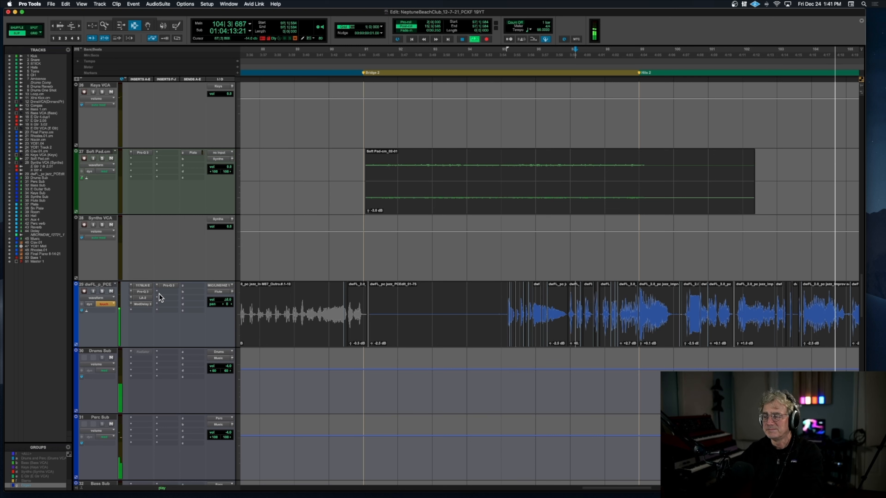
Step: Stop the current pass, play the full mix from bar 123 into the Outro, and stop playback
{"action": "key", "text": "super+bracketleft"}
{"action": "scroll", "coordinate": [430, 313], "scroll_direction": "right", "scroll_amount": 15}
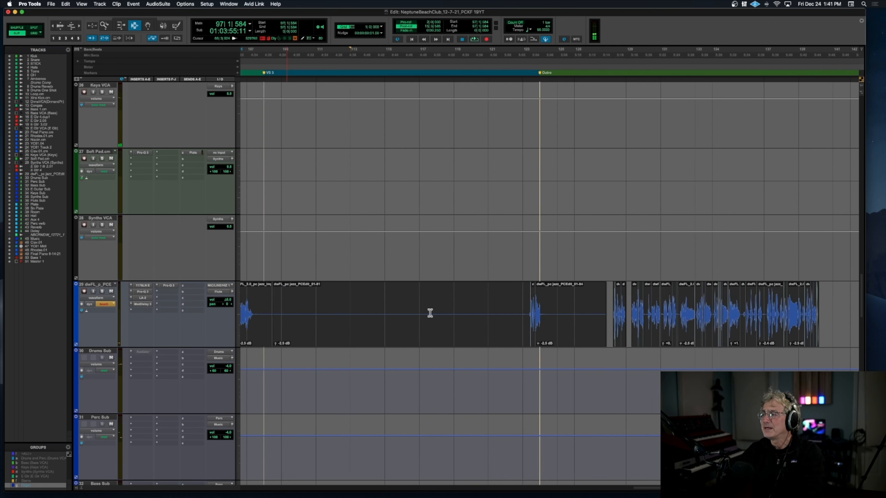
{"action": "scroll", "coordinate": [430, 313], "scroll_direction": "right", "scroll_amount": 2}
{"action": "scroll", "coordinate": [430, 313], "scroll_direction": "up", "scroll_amount": 2}
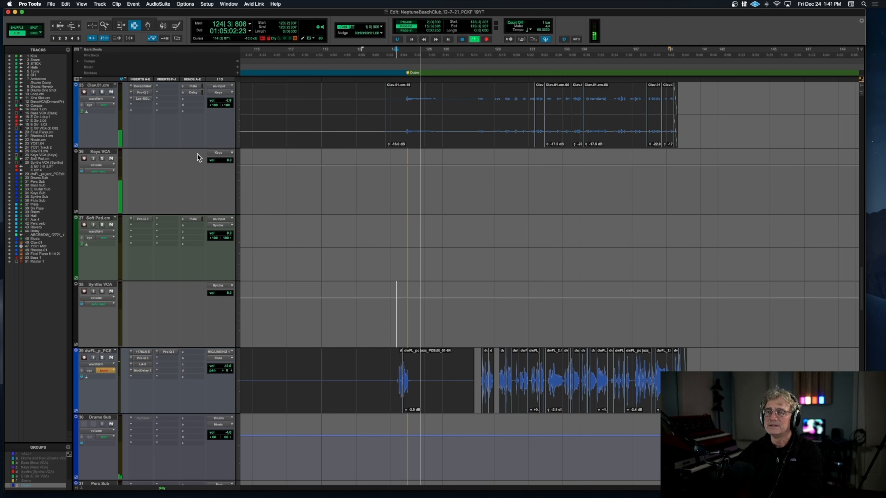
{"action": "key", "text": "space"}
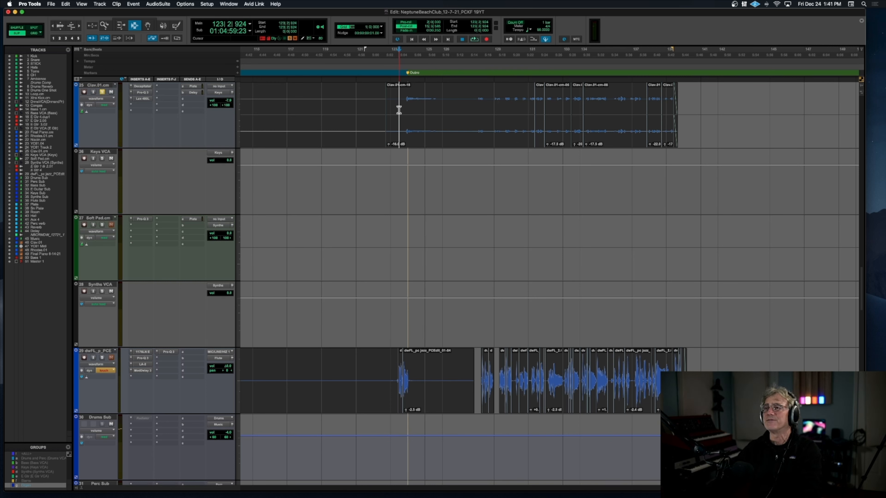
Step: Audition the soloed Clav.01.cm track from bar 123 into the Outro while examining its clips up close
{"action": "scroll", "coordinate": [399, 110], "scroll_direction": "up", "scroll_amount": 3}
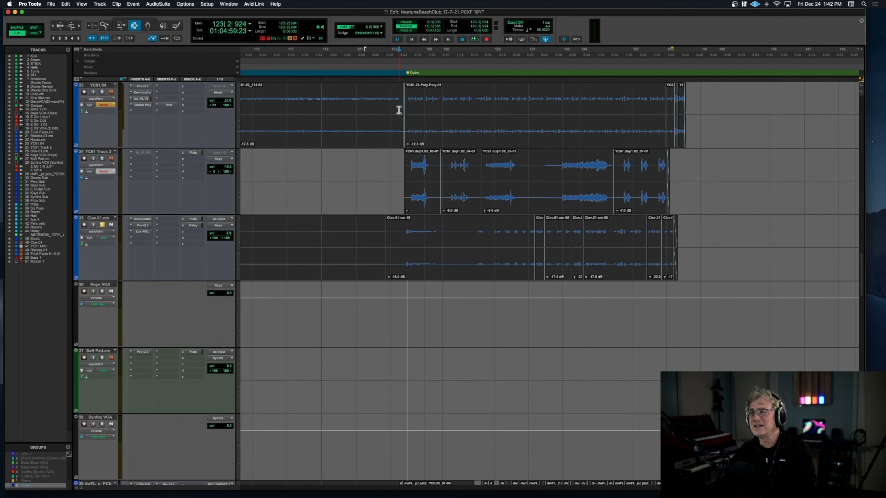
{"action": "key", "text": "t"}
{"action": "key", "text": "t"}
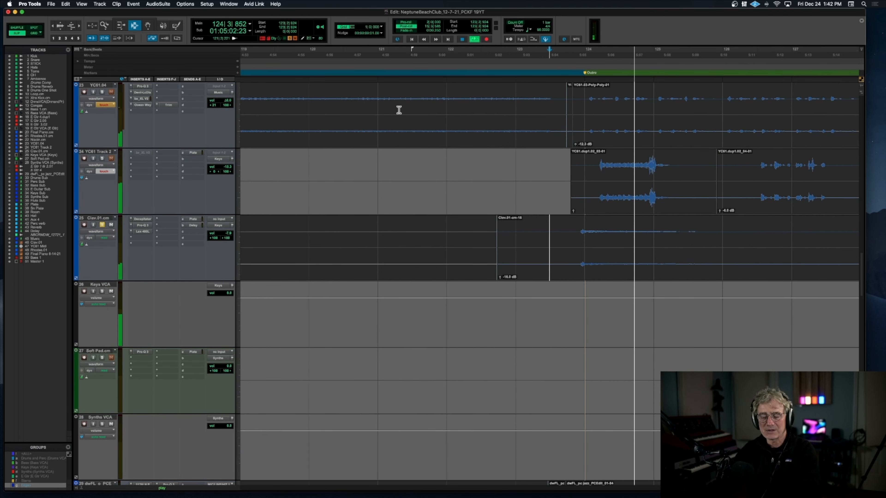
{"action": "key", "text": "r"}
{"action": "key", "text": "r"}
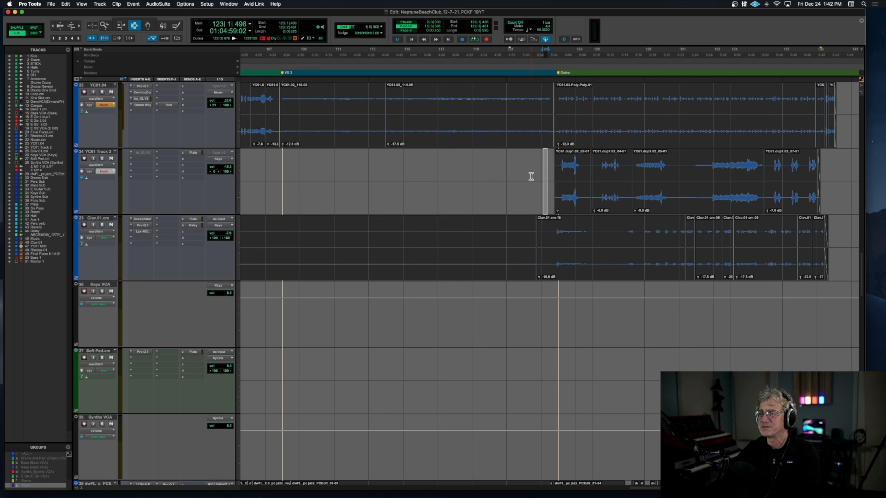
Step: Audition the YC61.04 track in solo from late in bar 123 into the Outro, and stop playback
{"action": "key", "text": "space"}
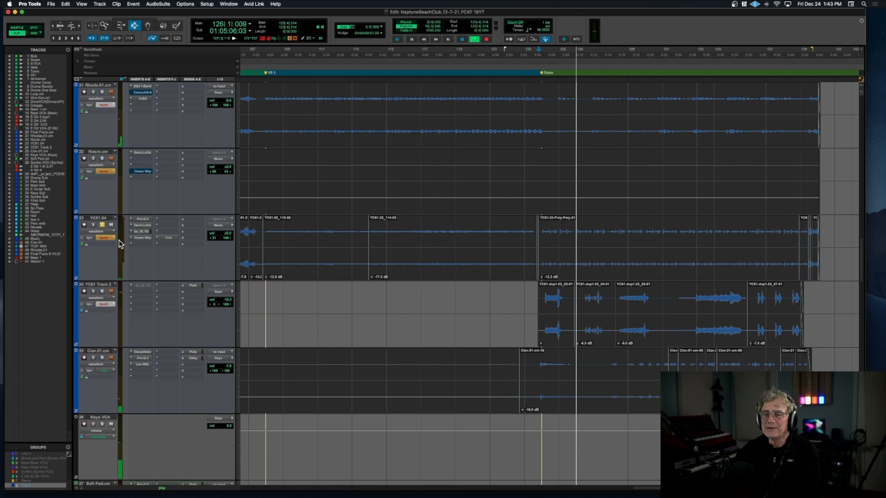
{"action": "scroll", "coordinate": [109, 285], "scroll_direction": "up", "scroll_amount": 6}
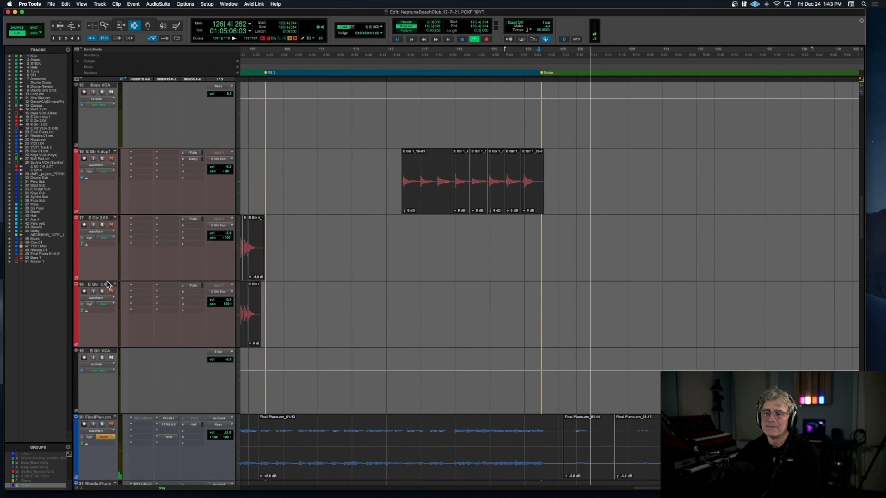
{"action": "scroll", "coordinate": [110, 285], "scroll_direction": "down", "scroll_amount": 3}
{"action": "scroll", "coordinate": [109, 284], "scroll_direction": "down", "scroll_amount": 4}
{"action": "key", "text": "space"}
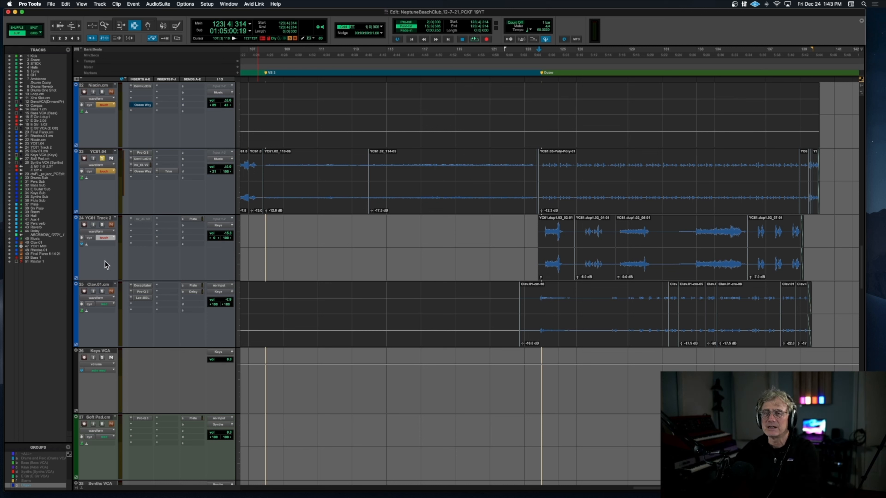
Step: Audition YC61.04 and YC61 Track 2 together from late in bar 123, adding Clav.01.cm to the solo before stopping
{"action": "key", "text": "space"}
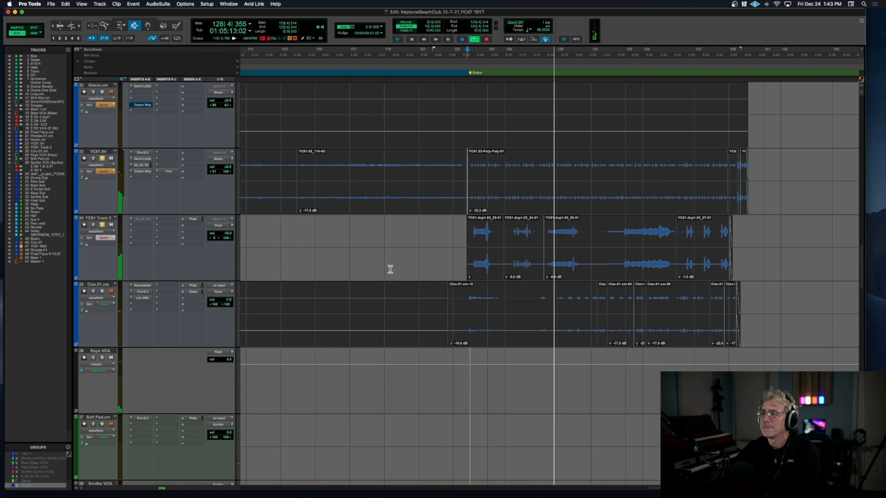
{"action": "left_click", "coordinate": [103, 291]}
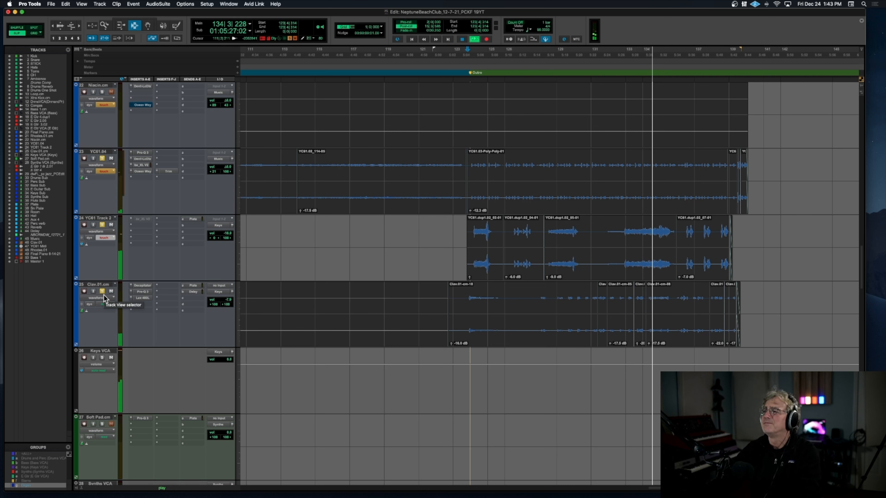
{"action": "scroll", "coordinate": [104, 295], "scroll_direction": "up", "scroll_amount": 2}
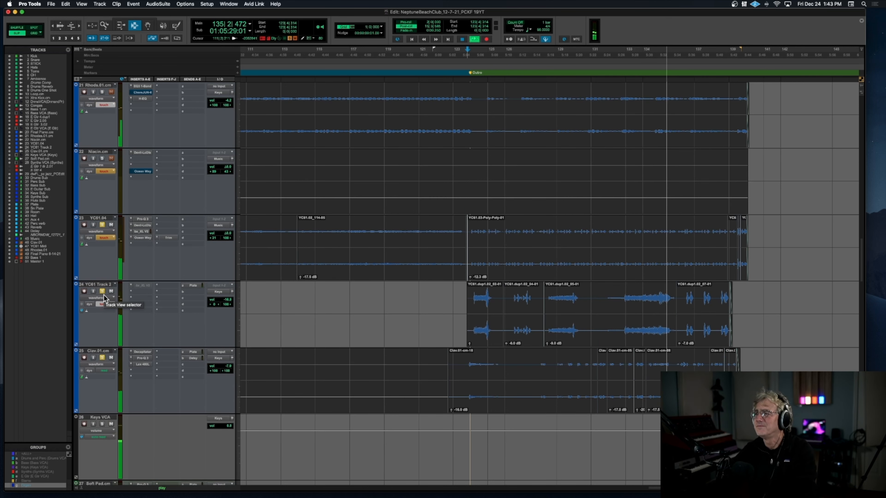
{"action": "key", "text": "space"}
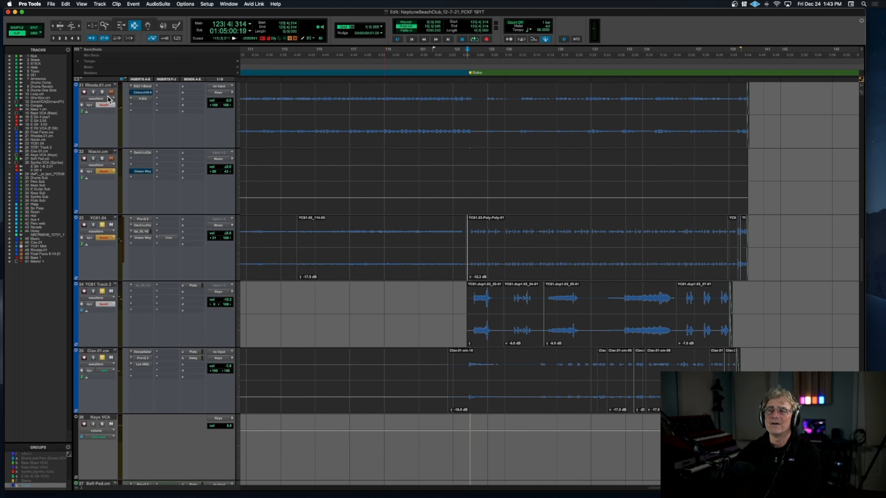
Step: Replay the soloed keyboards from late in bar 123 with Rhodes.01.cm added, and include the Final Piano track in the solo
{"action": "key", "text": "space"}
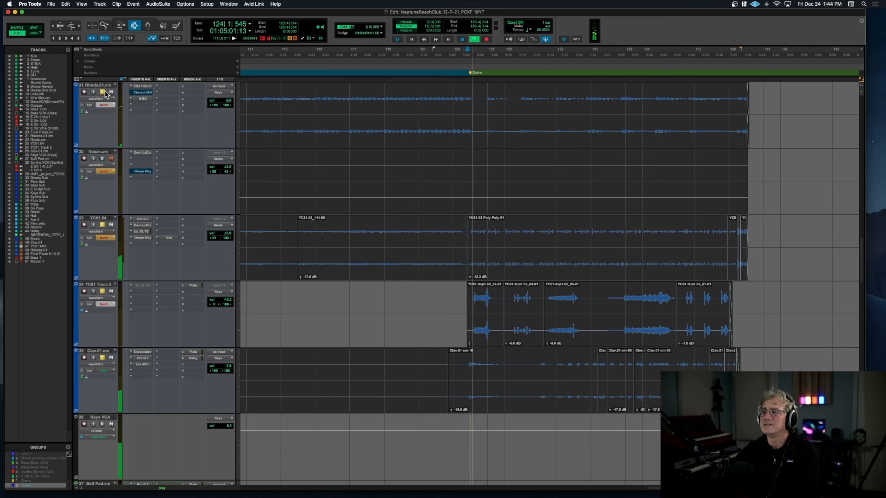
{"action": "scroll", "coordinate": [105, 115], "scroll_direction": "down", "scroll_amount": 1}
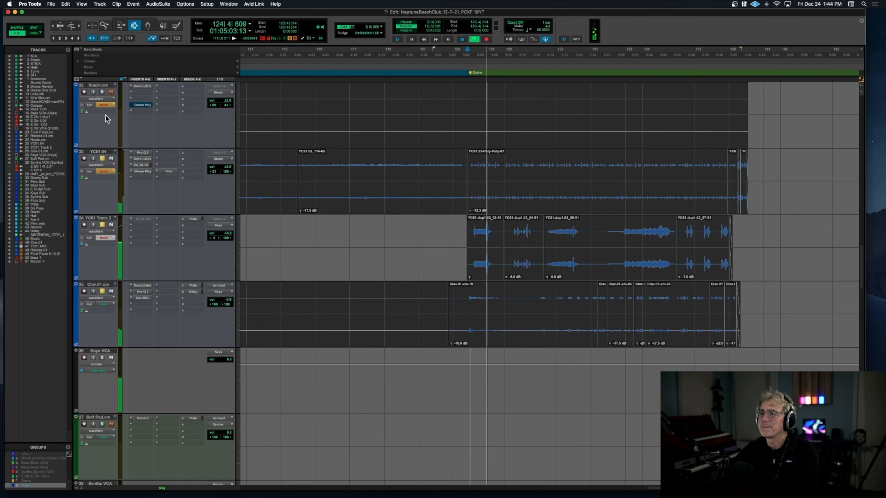
{"action": "scroll", "coordinate": [105, 115], "scroll_direction": "up", "scroll_amount": 2}
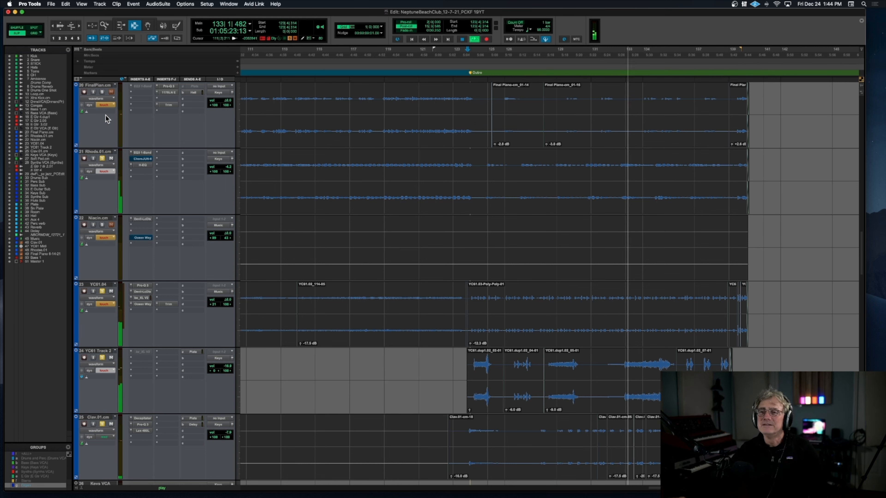
{"action": "left_click", "coordinate": [102, 92]}
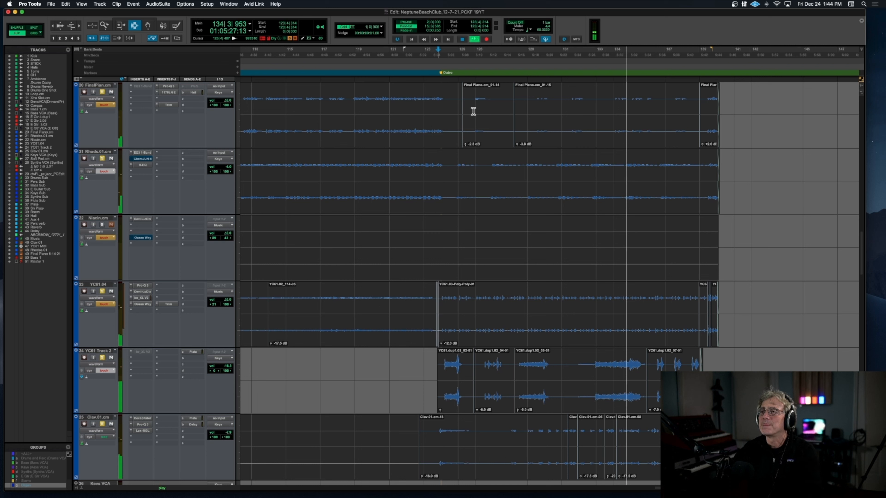
Step: Play the soloed keyboard parts from late in bar 125, stop playback, and solo the Congas track
{"action": "key", "text": "space"}
{"action": "scroll", "coordinate": [474, 111], "scroll_direction": "up", "scroll_amount": 2}
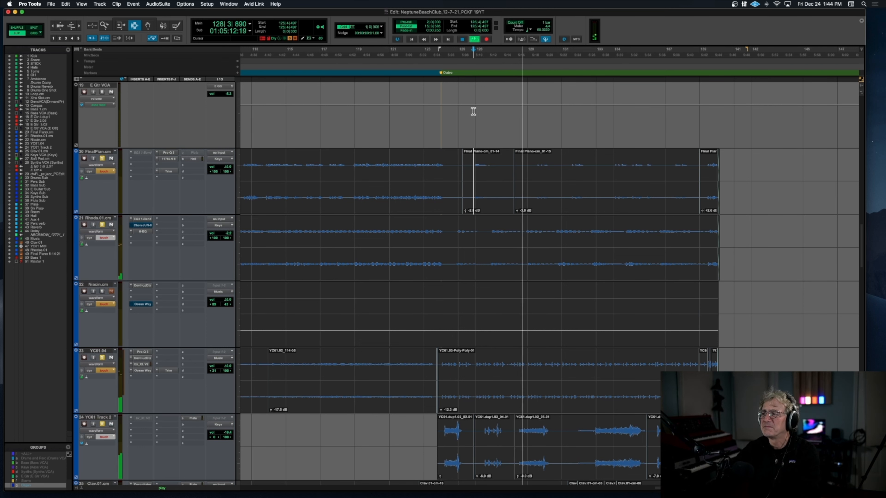
{"action": "scroll", "coordinate": [333, 127], "scroll_direction": "up", "scroll_amount": 3}
{"action": "scroll", "coordinate": [331, 126], "scroll_direction": "up", "scroll_amount": 3}
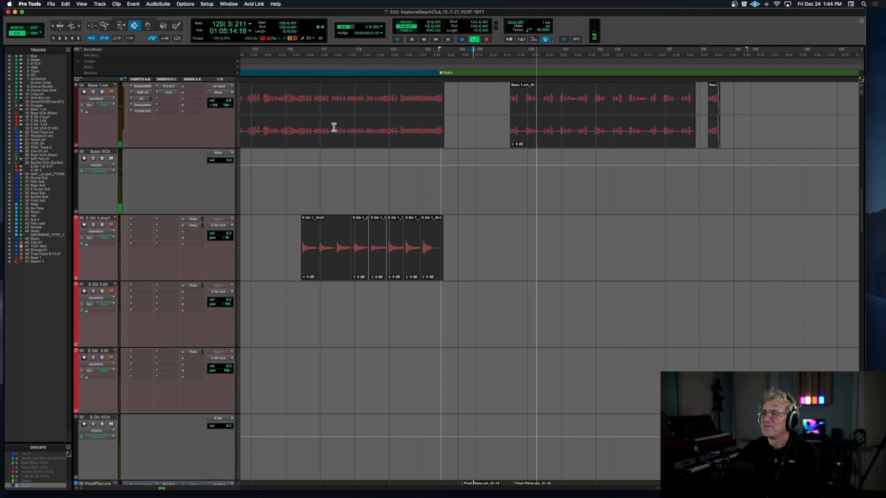
{"action": "scroll", "coordinate": [332, 127], "scroll_direction": "up", "scroll_amount": 2}
{"action": "key", "text": "space"}
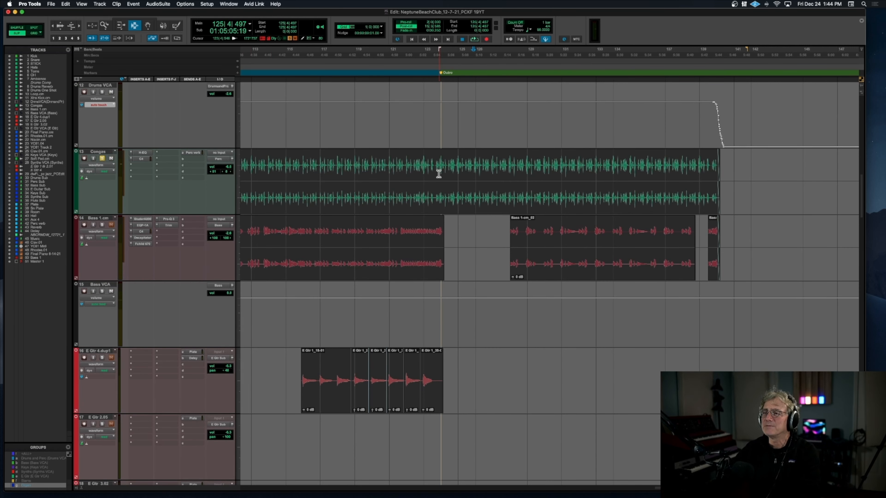
Step: Audition the Congas from bar 123 into the Outro, adding Xtra Kick.cm and Bass 1.cm to the solo before stopping
{"action": "scroll", "coordinate": [138, 216], "scroll_direction": "up", "scroll_amount": 4}
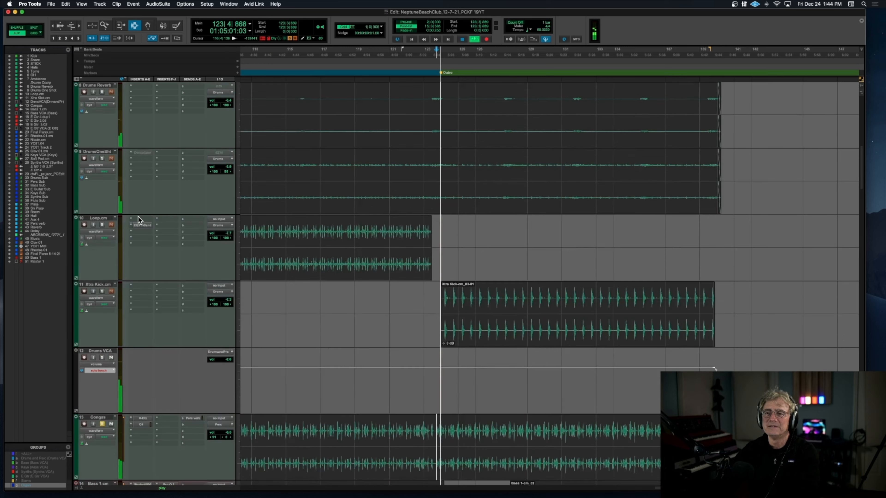
{"action": "scroll", "coordinate": [119, 228], "scroll_direction": "down", "scroll_amount": 3}
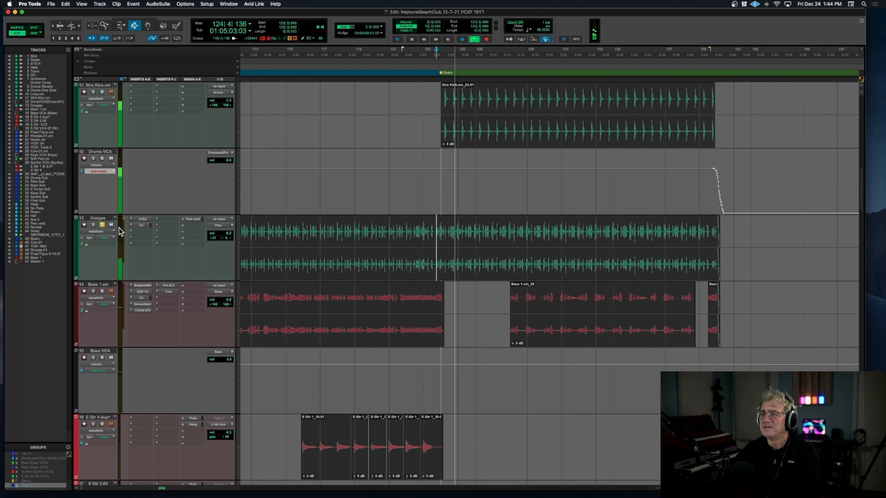
{"action": "left_click", "coordinate": [102, 92]}
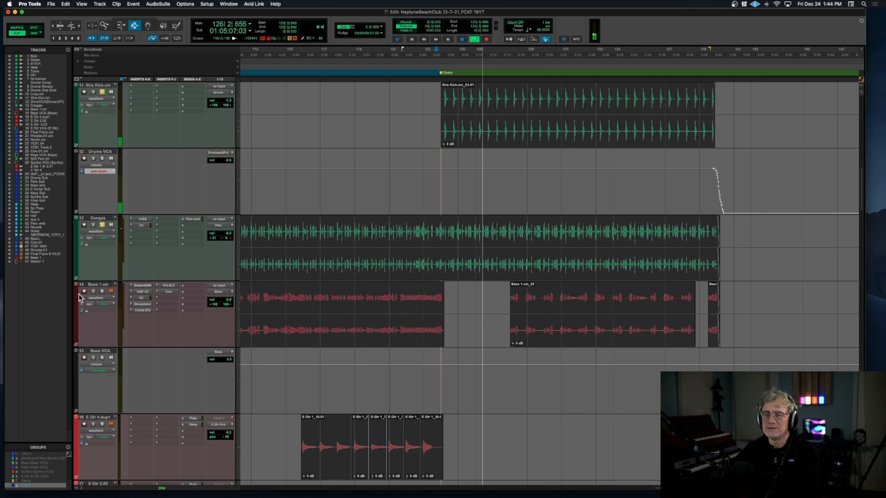
{"action": "left_click", "coordinate": [102, 291]}
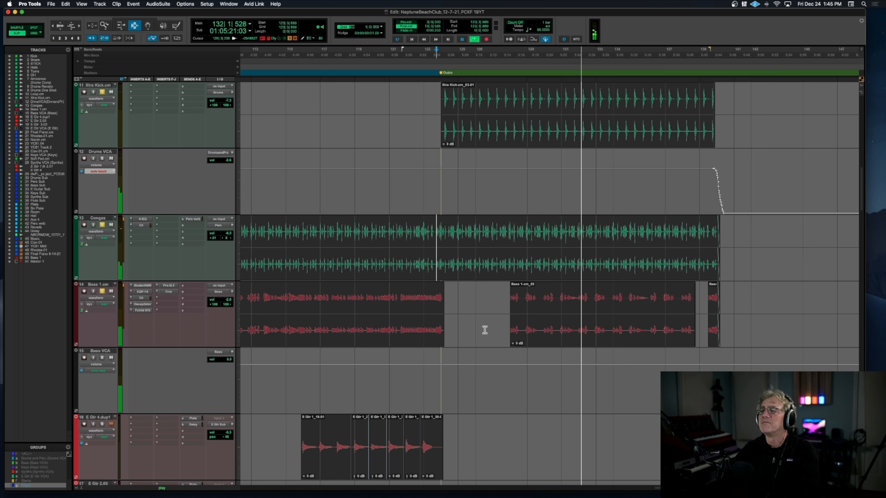
{"action": "key", "text": "space"}
Step: Solo only the Drums VCA and audition the drum and percussion tracks from bar 123 into the Outro
{"action": "scroll", "coordinate": [485, 330], "scroll_direction": "up", "scroll_amount": 5}
{"action": "scroll", "coordinate": [485, 329], "scroll_direction": "up", "scroll_amount": 3}
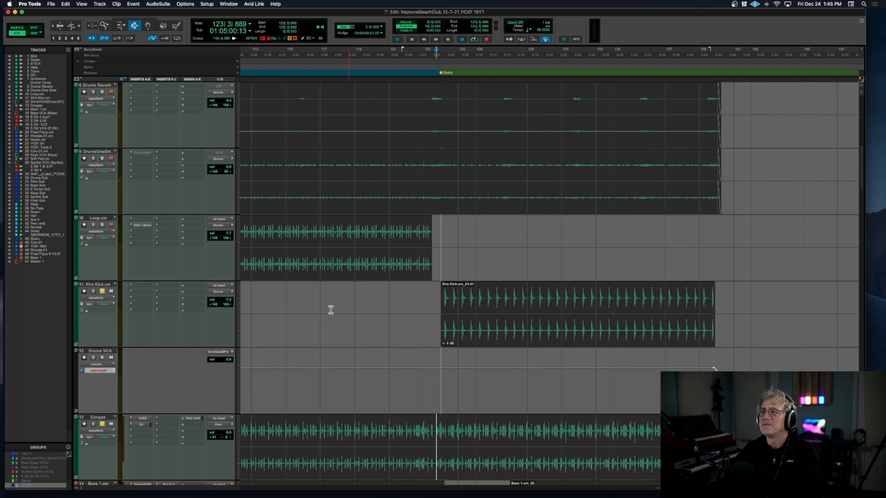
{"action": "left_click", "coordinate": [103, 291]}
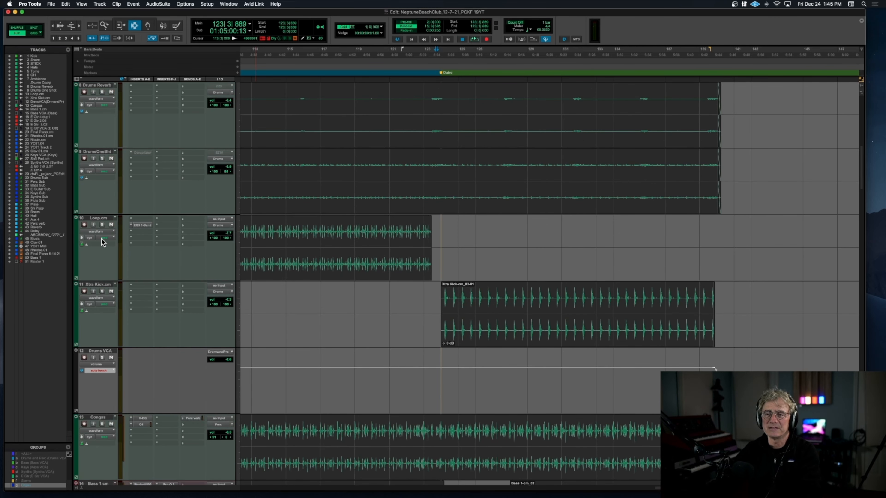
{"action": "left_click", "coordinate": [105, 358]}
{"action": "key", "text": "space"}
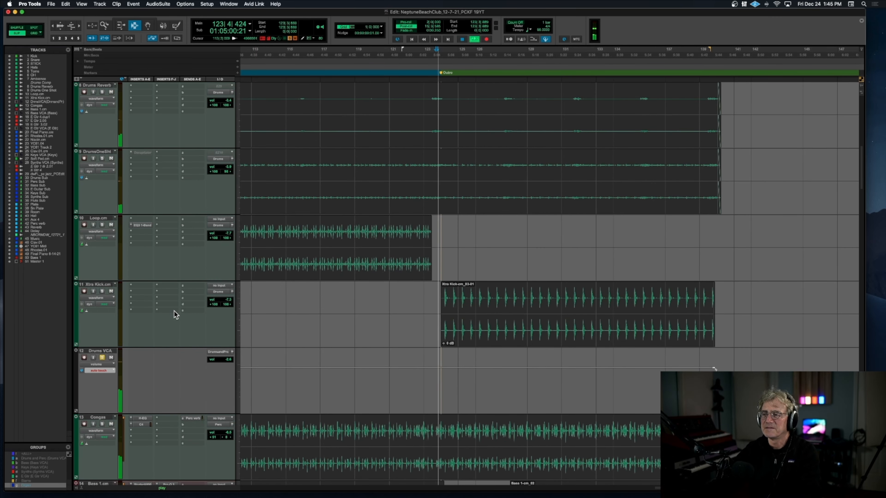
{"action": "scroll", "coordinate": [175, 314], "scroll_direction": "up", "scroll_amount": 10}
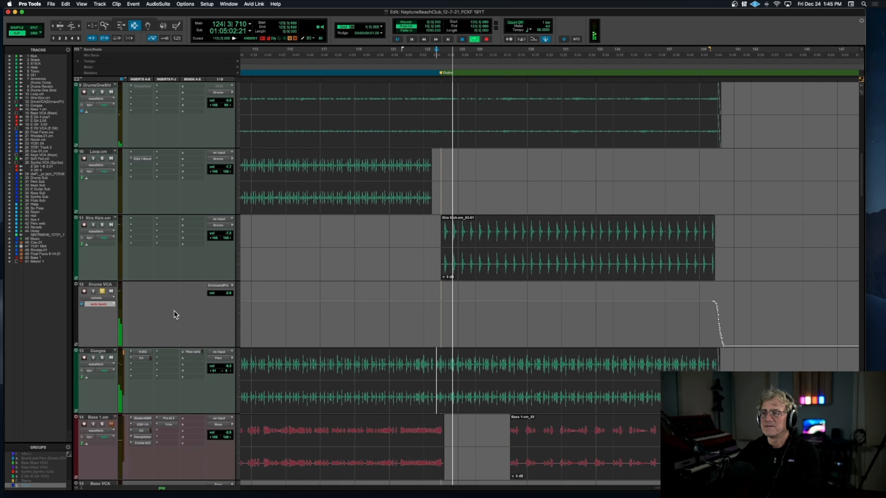
{"action": "scroll", "coordinate": [175, 315], "scroll_direction": "down", "scroll_amount": 10}
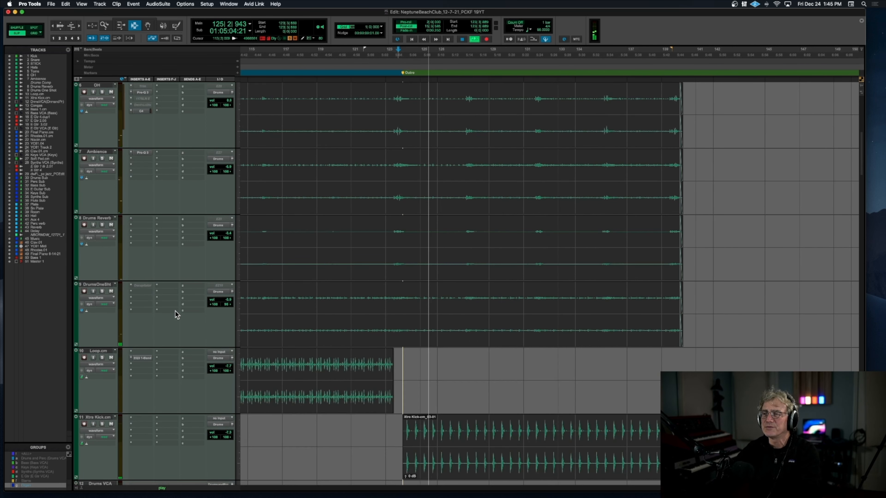
{"action": "key", "text": "space"}
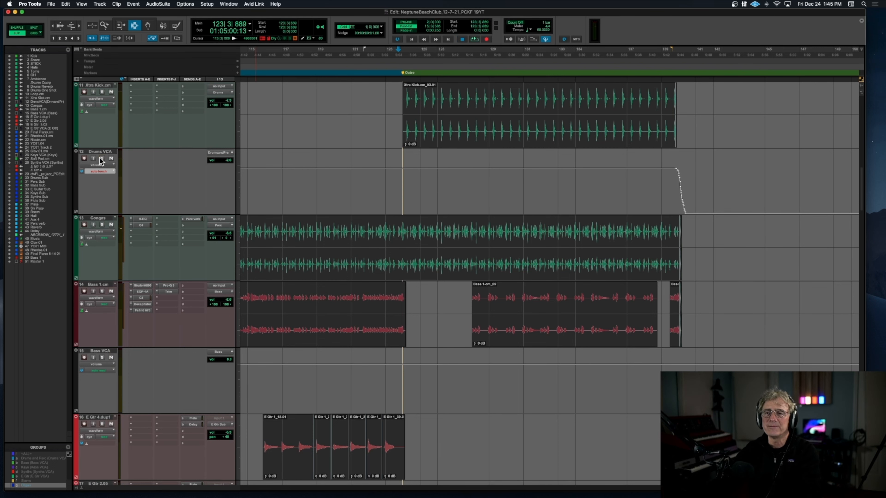
Step: Play the full mix from bar 122 into the Outro while following the dwFL track
{"action": "scroll", "coordinate": [393, 348], "scroll_direction": "down", "scroll_amount": 15}
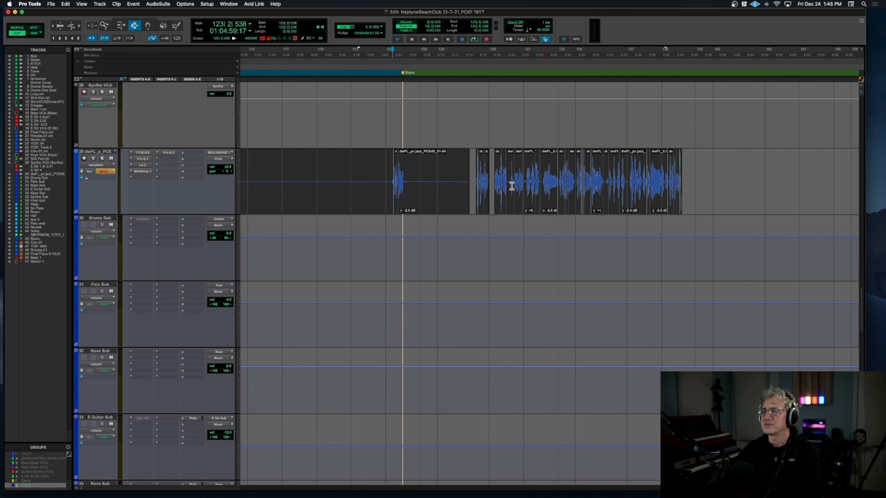
{"action": "scroll", "coordinate": [378, 179], "scroll_direction": "left", "scroll_amount": 5}
{"action": "key", "text": "space"}
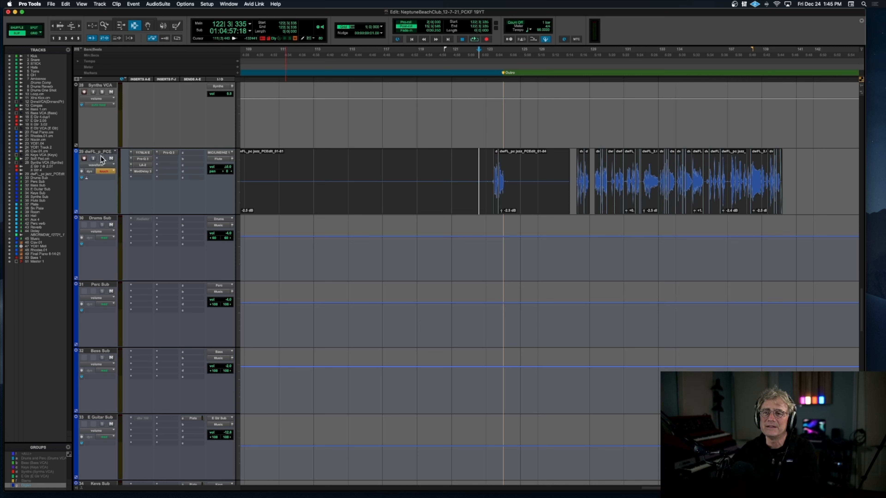
Step: Solo the dwFL track and examine its clips around the start of the Outro up close
{"action": "key", "text": "super+bracketright"}
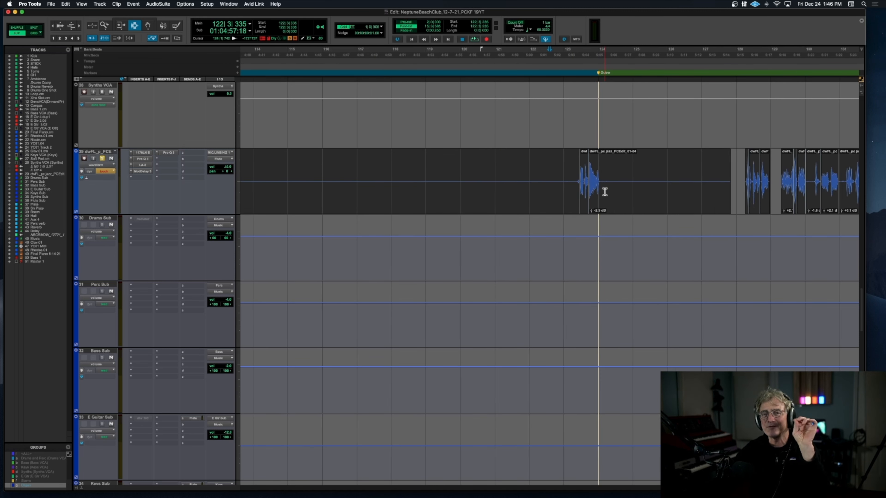
{"action": "scroll", "coordinate": [604, 191], "scroll_direction": "right", "scroll_amount": 10}
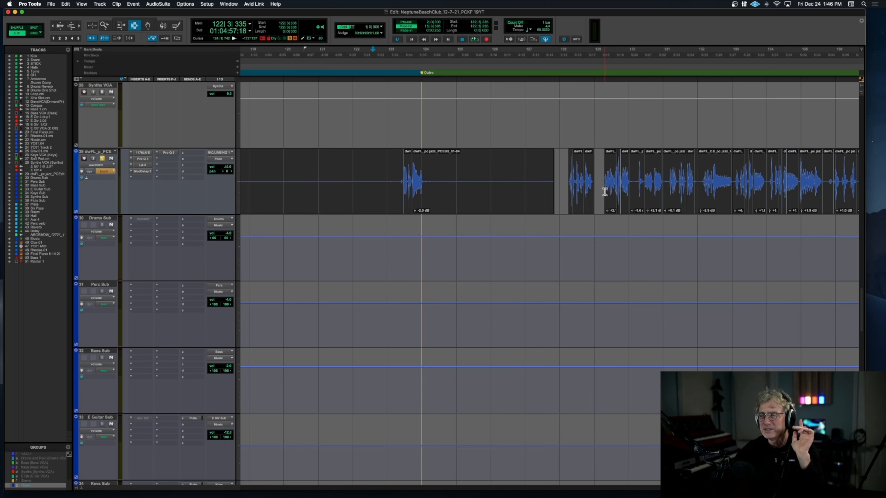